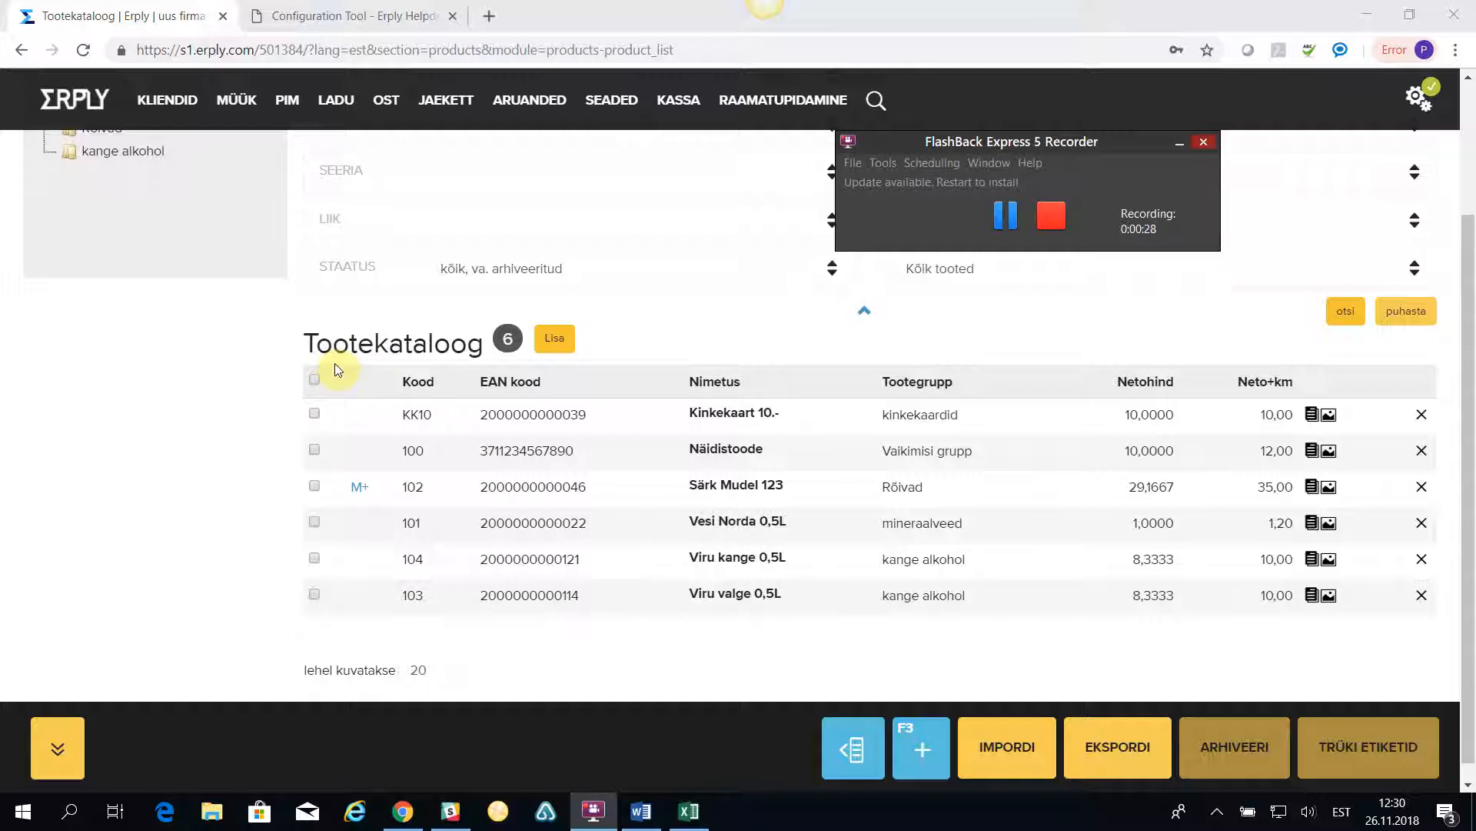
Mark the products Viru kange 0,5L and Viru valge 0,5L in the catalogue and open label printing for them.
left_click(315, 558)
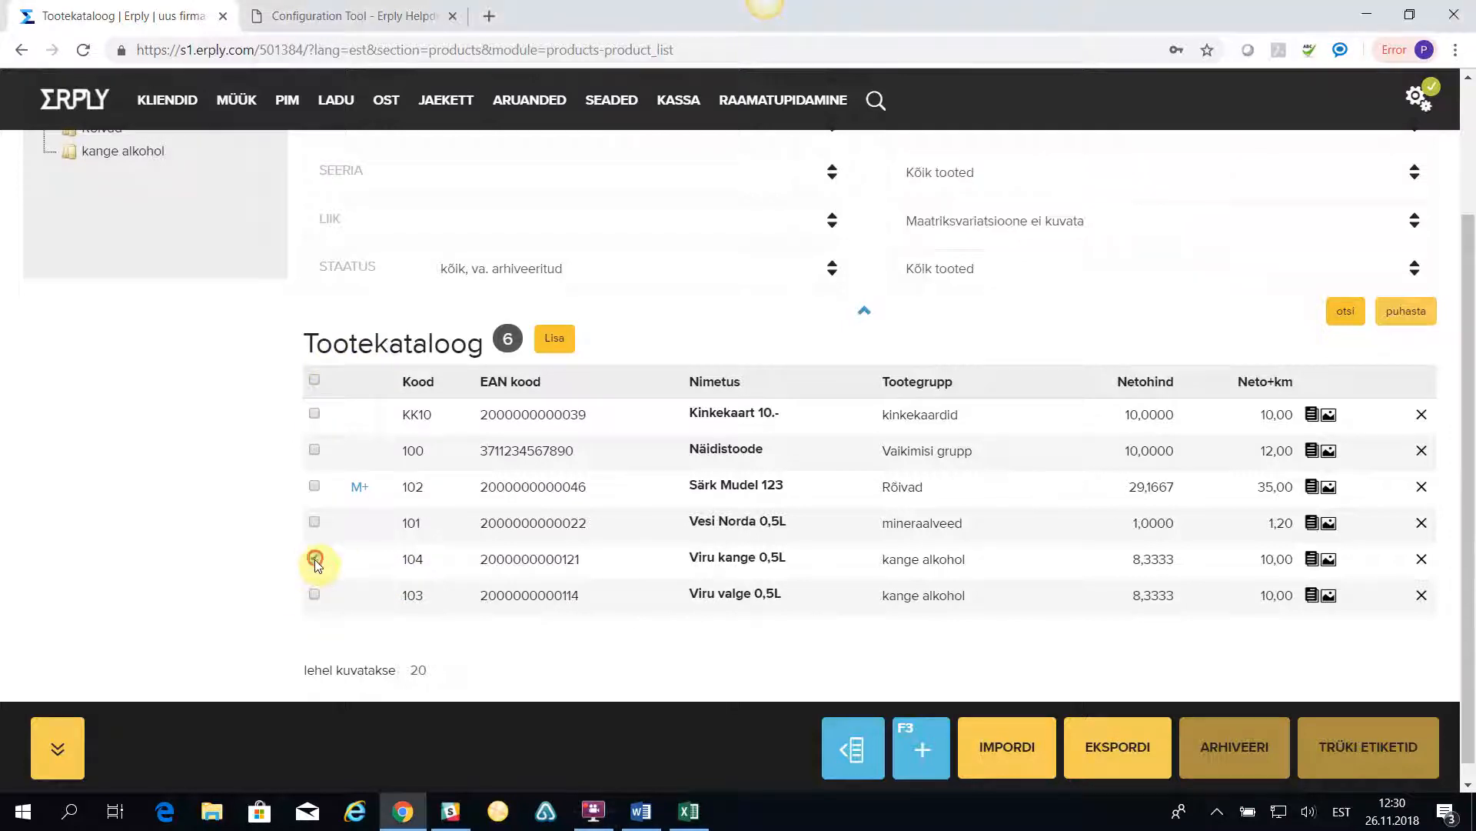
left_click(315, 593)
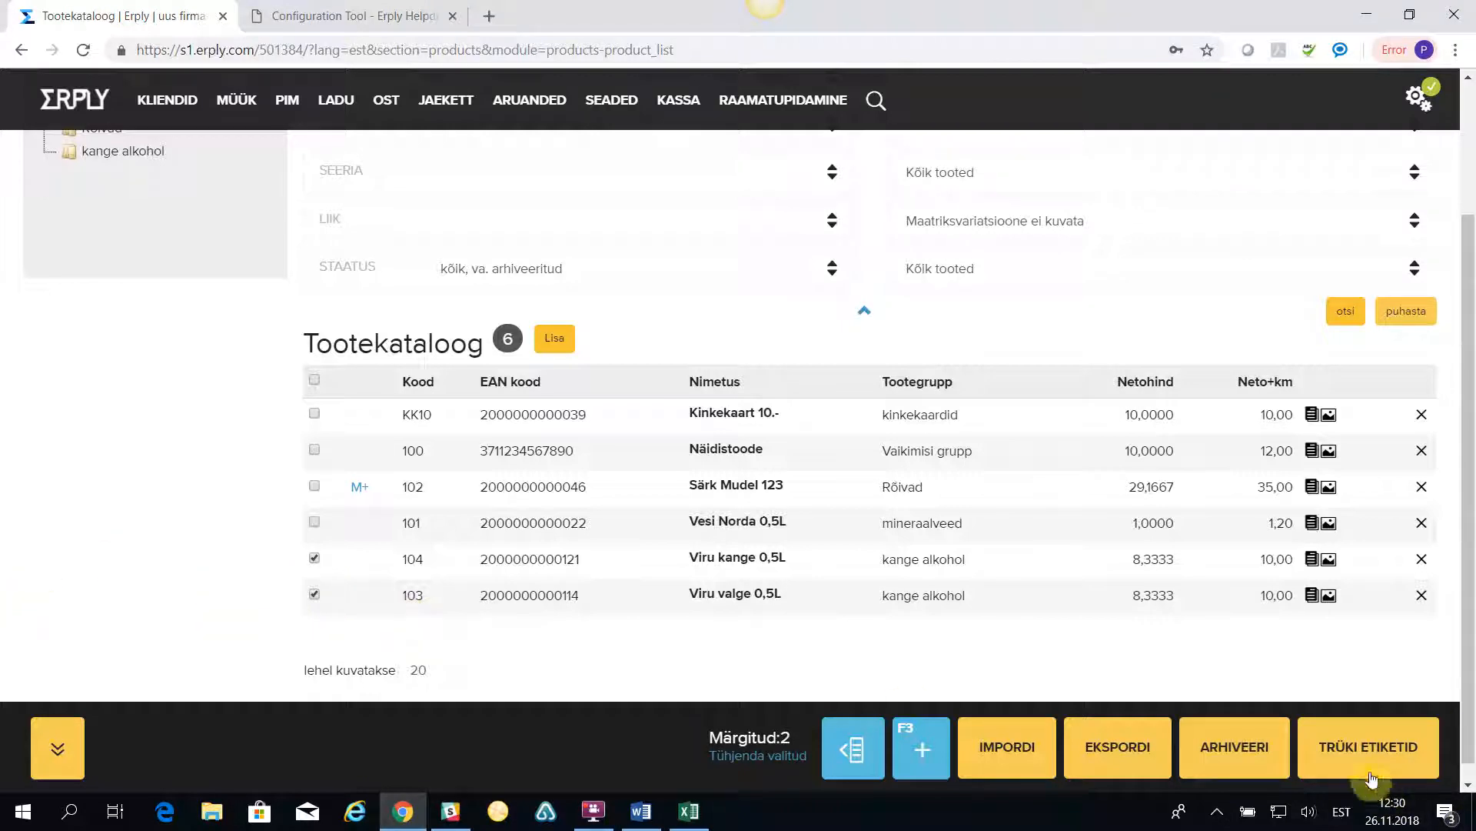
left_click(1357, 750)
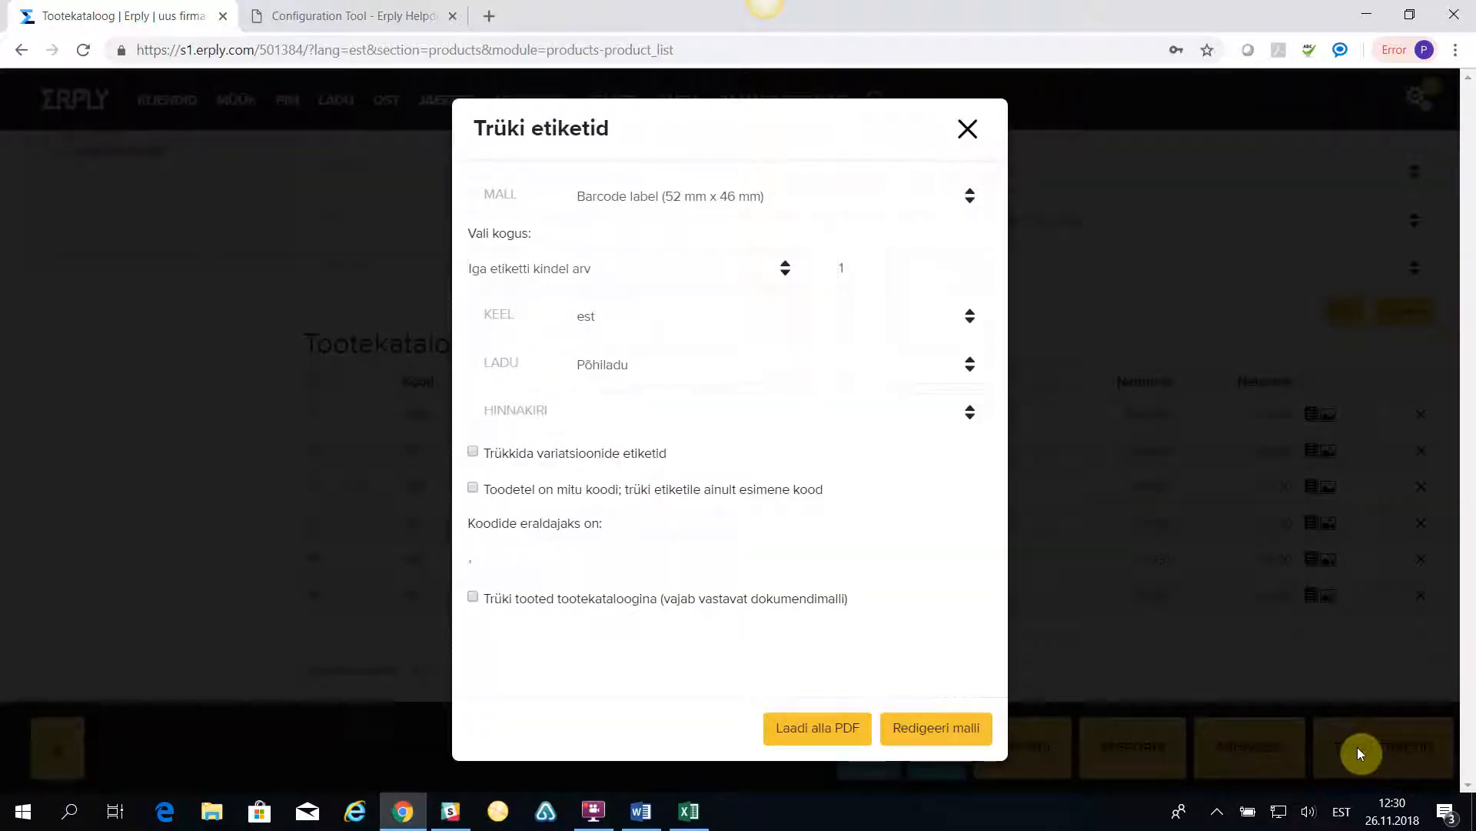
Generate a PDF preview of the labels with the template Barcode label (52 mm x 46 mm), and close it after viewing.
left_click(970, 198)
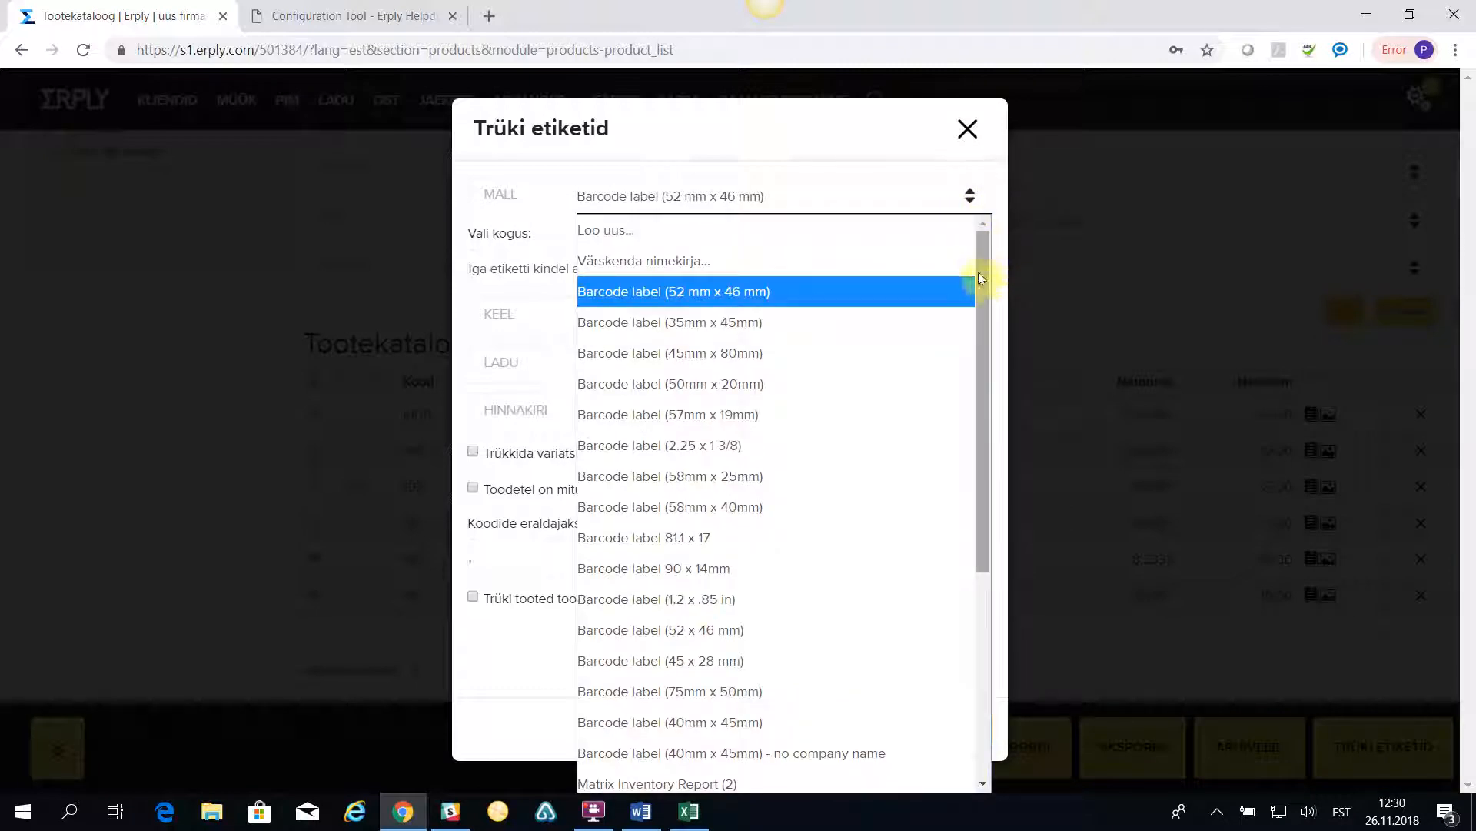
left_click_drag(989, 290, 989, 570)
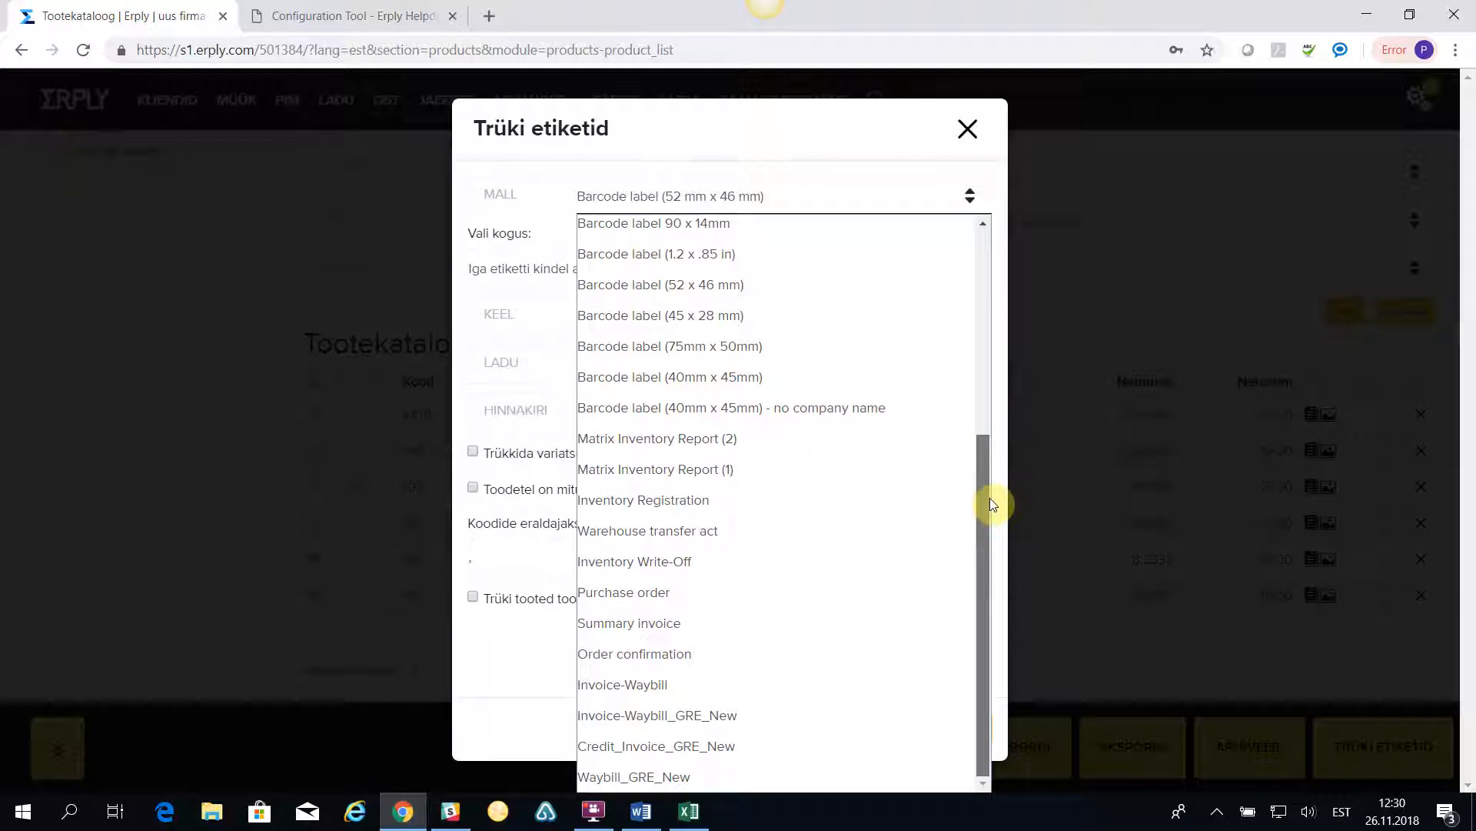
left_click_drag(979, 547, 982, 326)
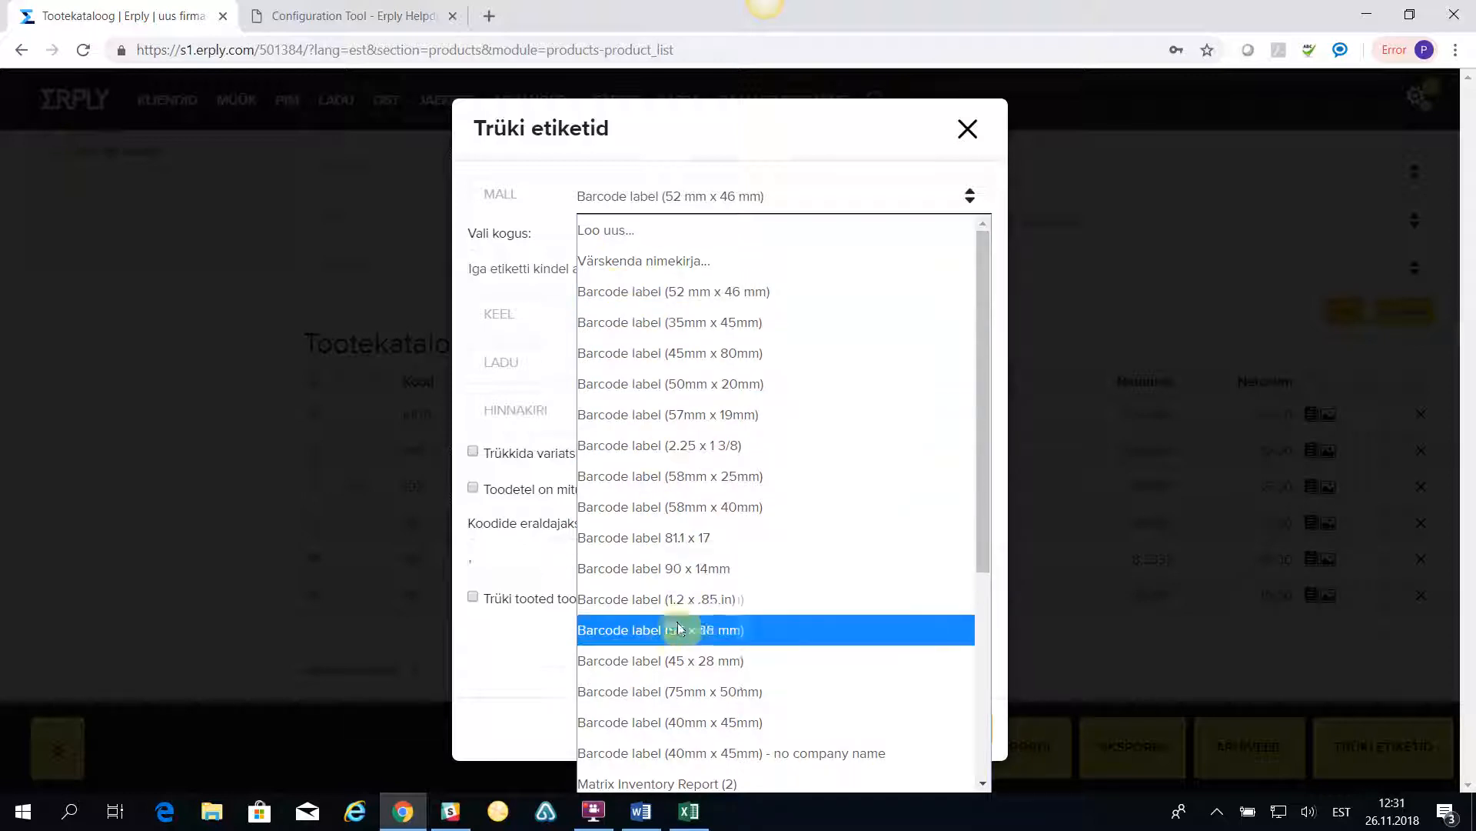
left_click(706, 292)
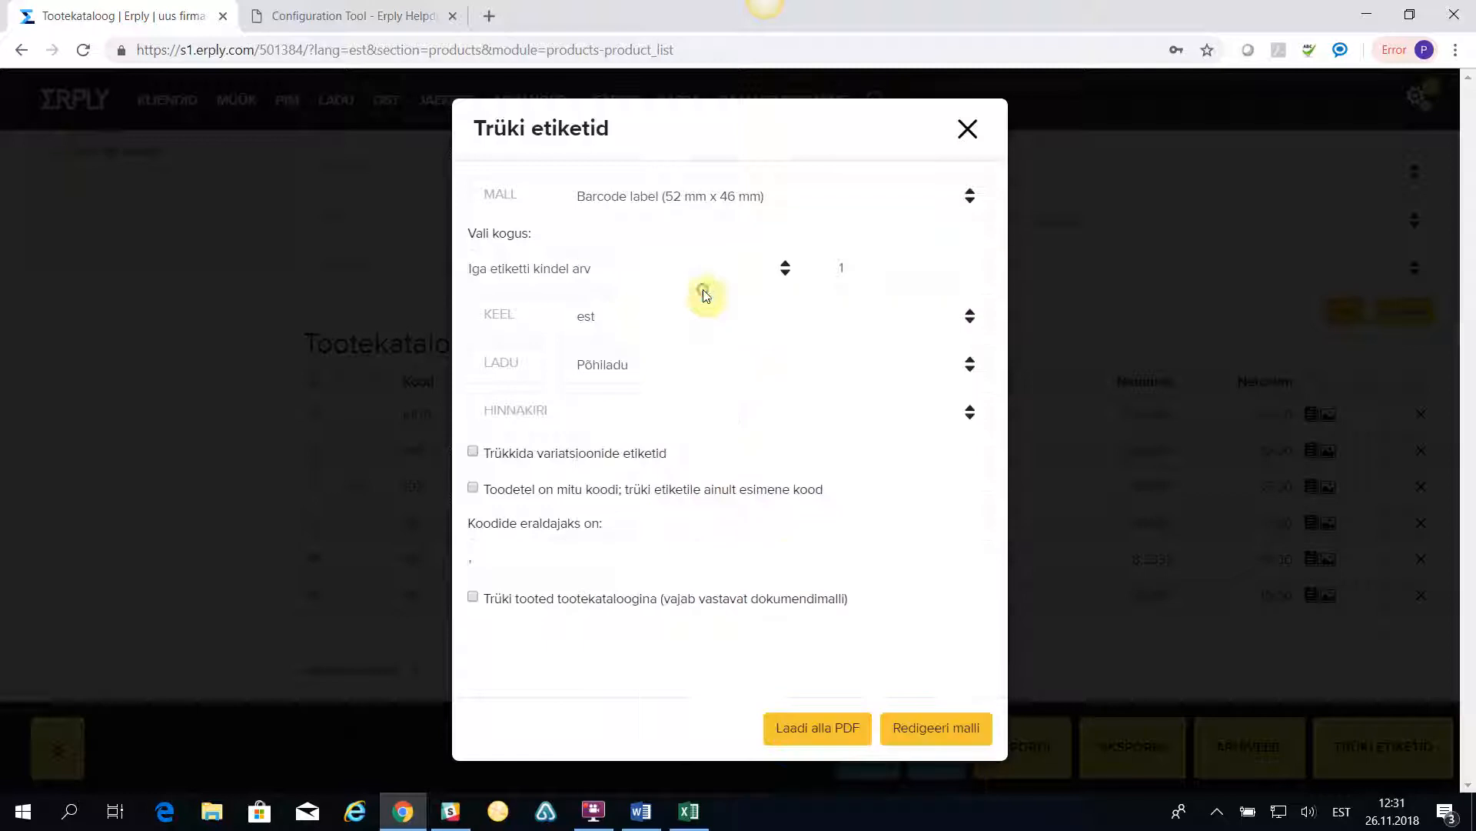
left_click(817, 731)
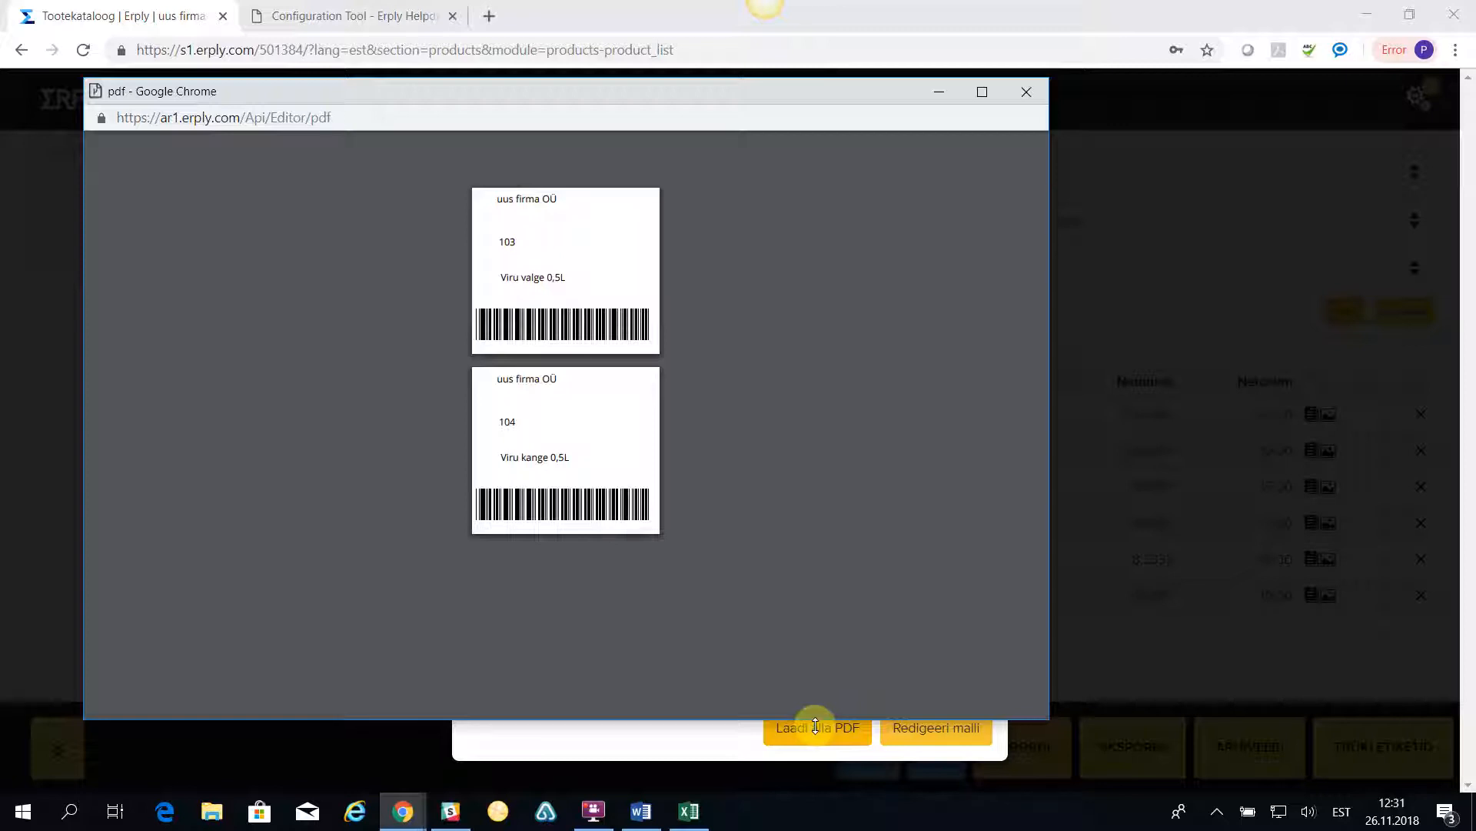
left_click(1027, 91)
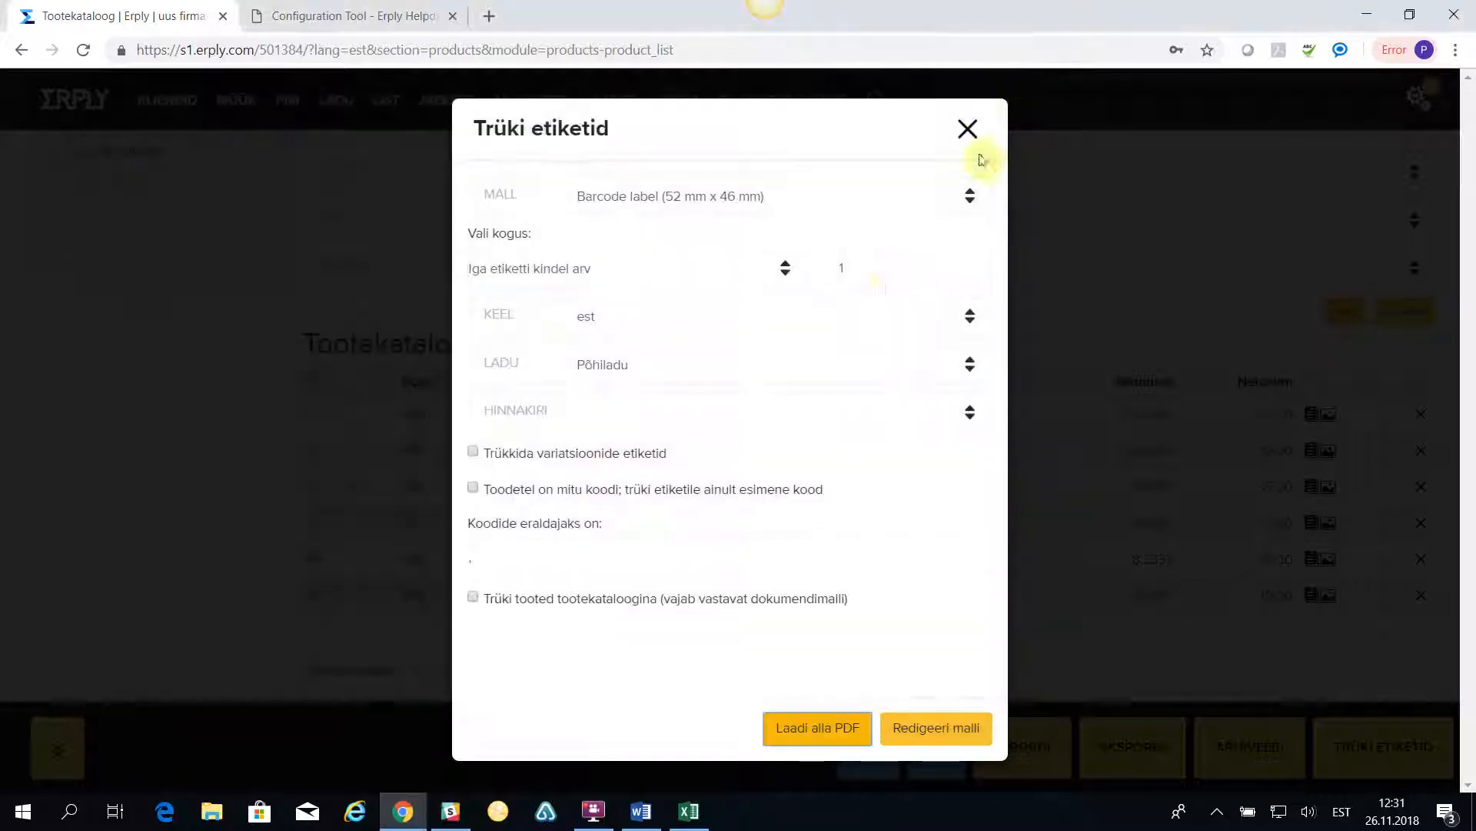
Choose to create a new label template (Loo uus...) and open it in the template editor.
left_click(969, 197)
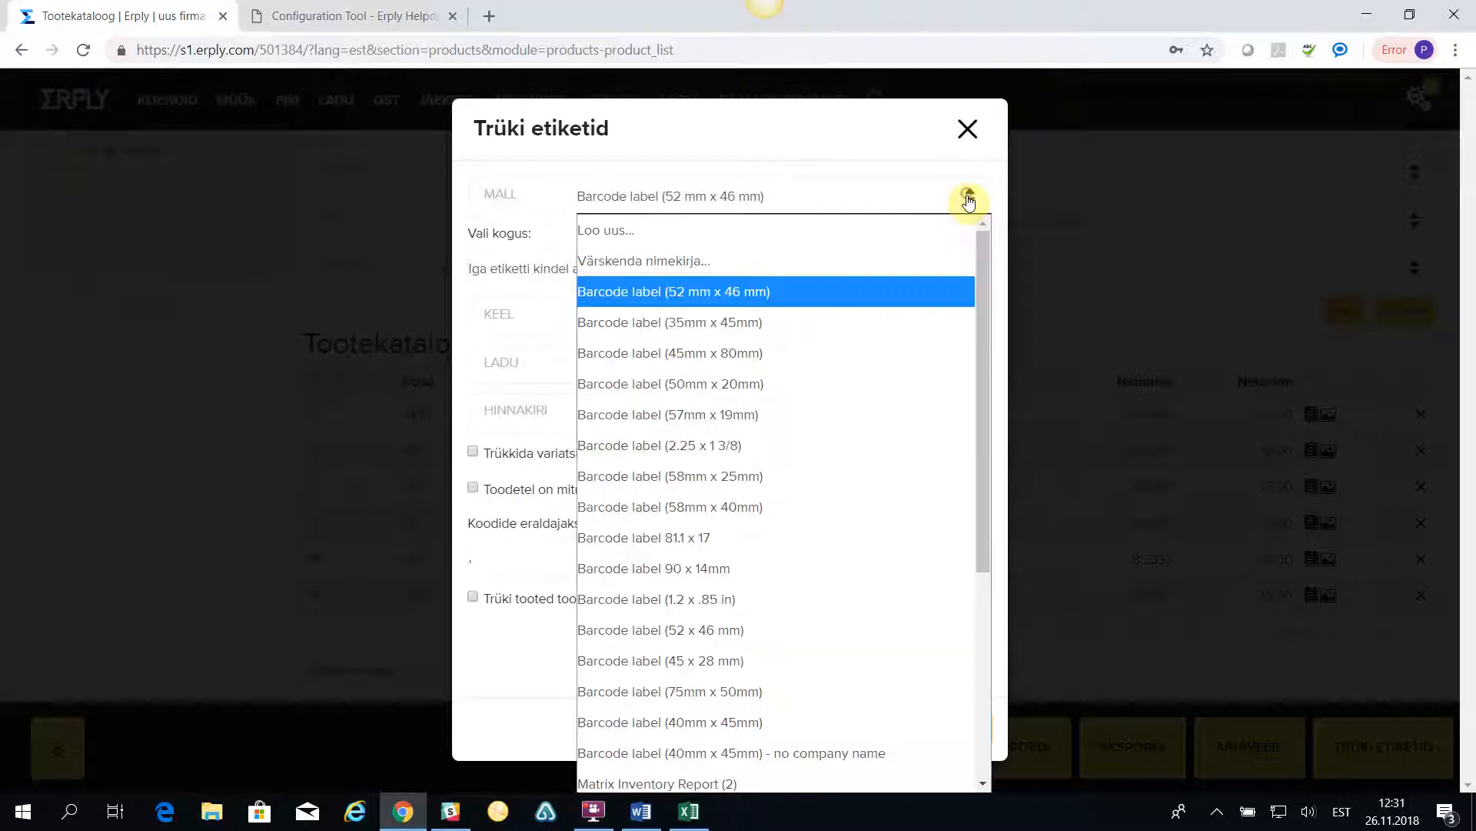
left_click(620, 229)
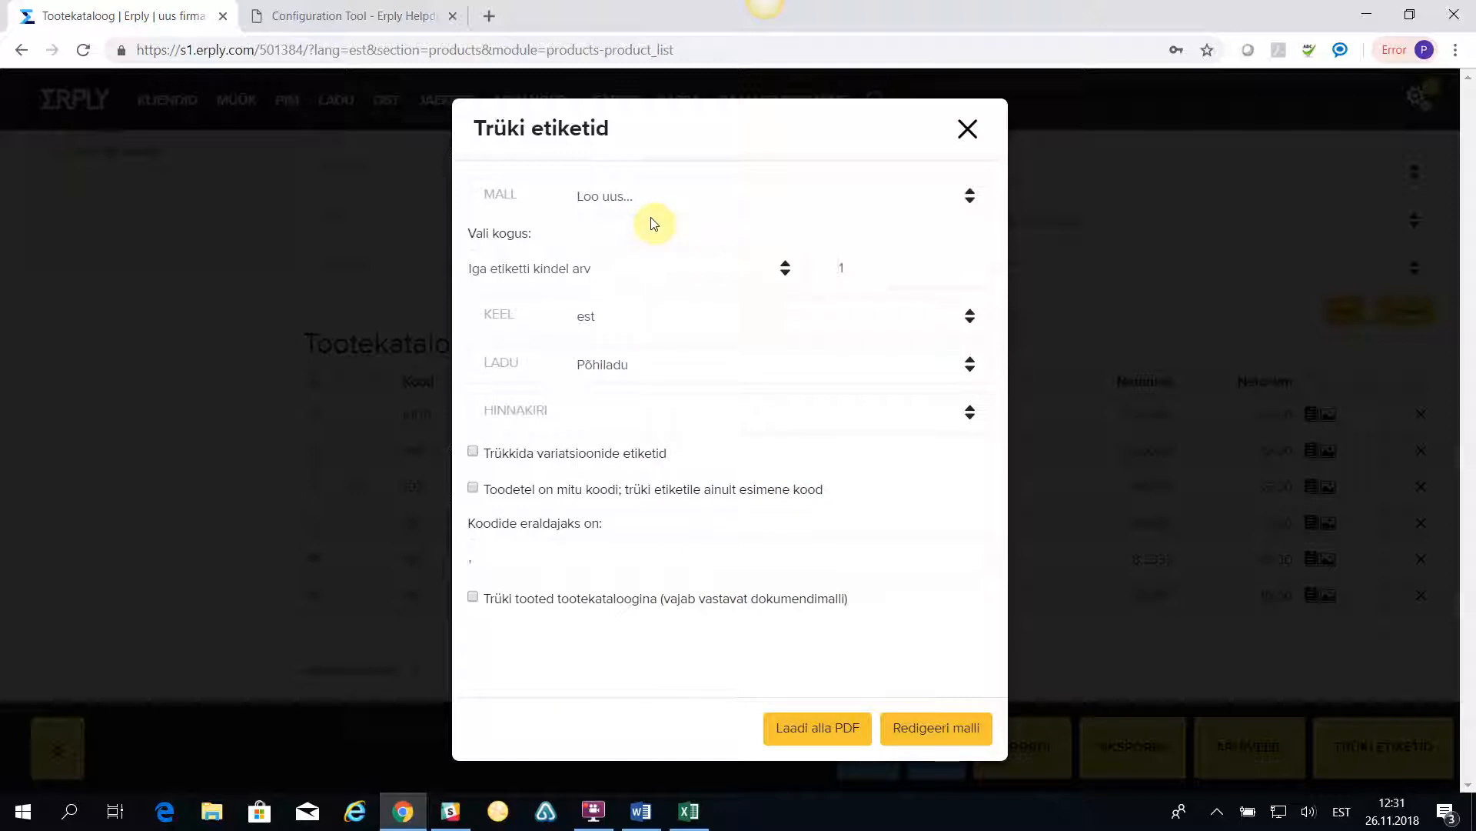
left_click(940, 724)
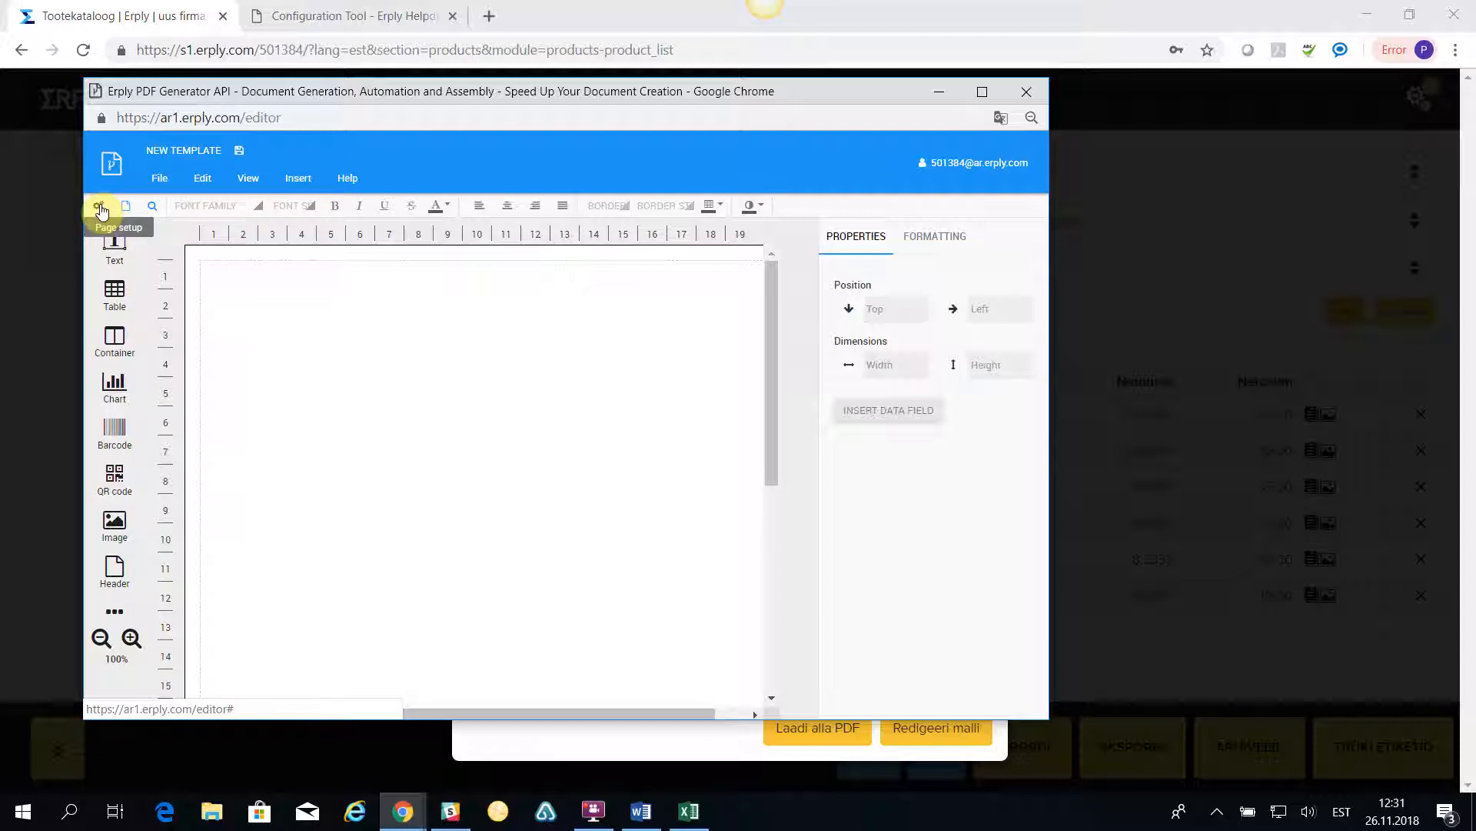
Set the page layout to Label Printer with a width of 7 cm and a height of 3 cm.
left_click(100, 208)
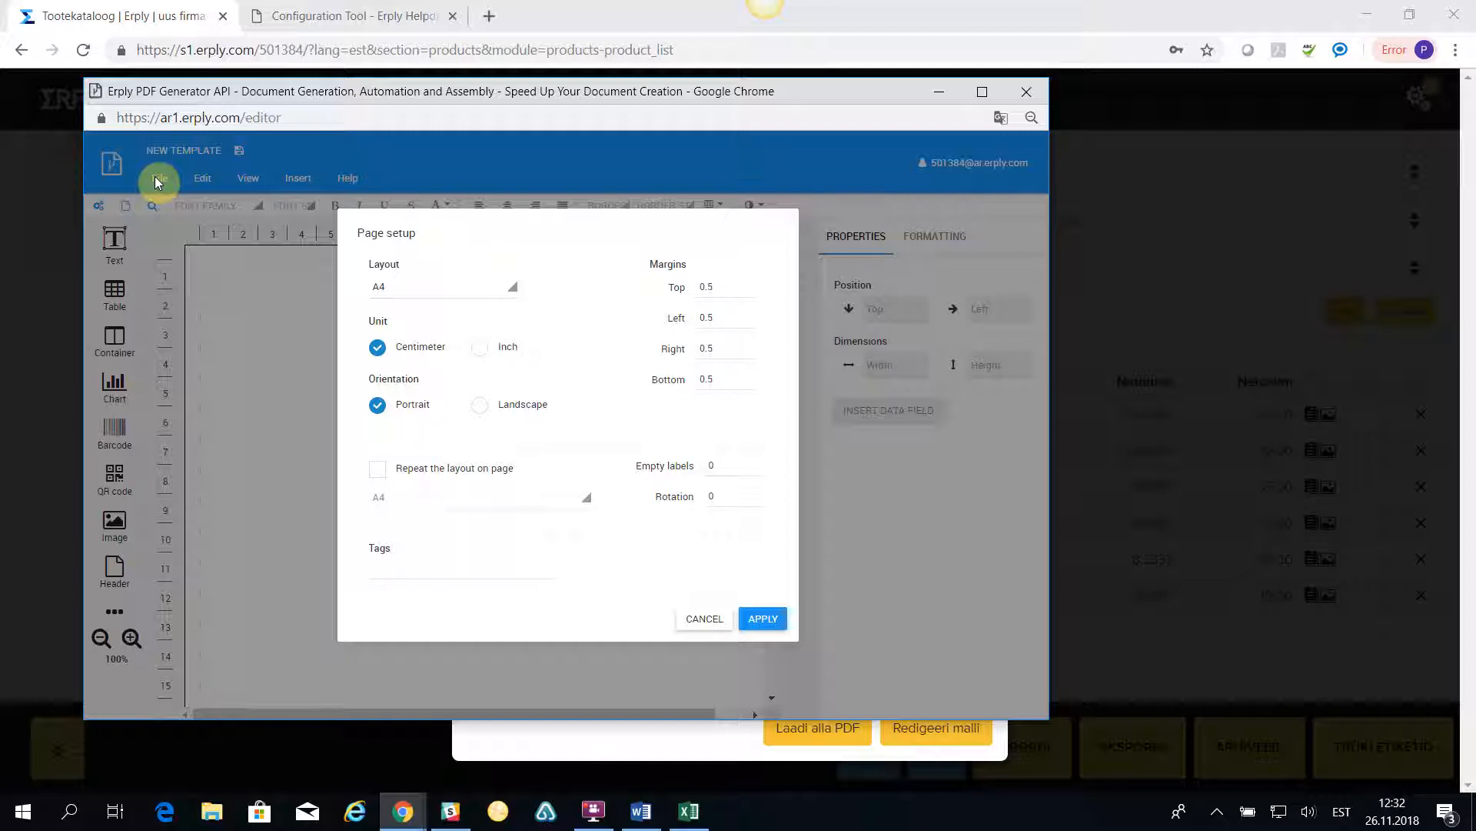
left_click(513, 290)
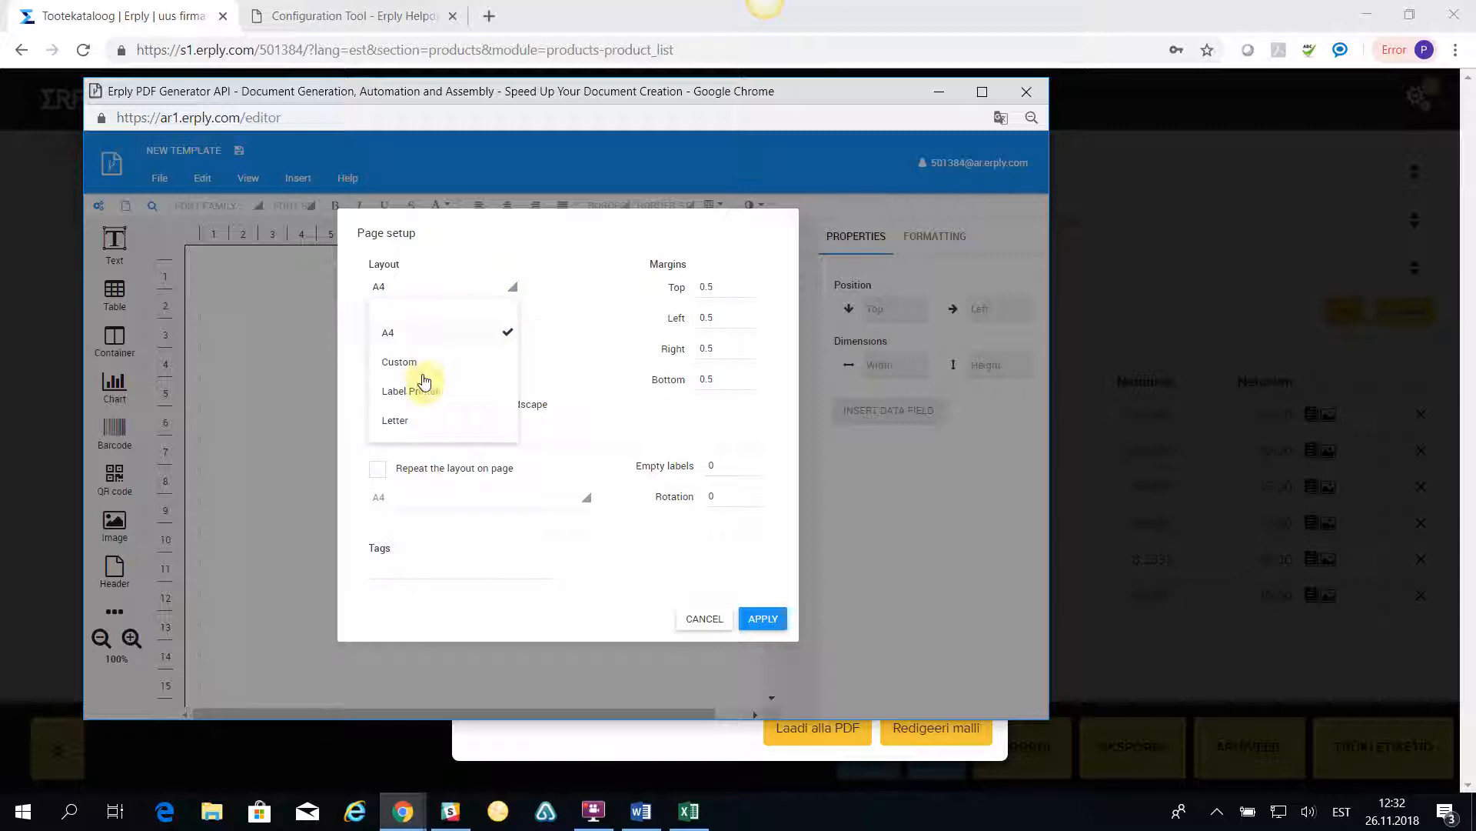
left_click(401, 391)
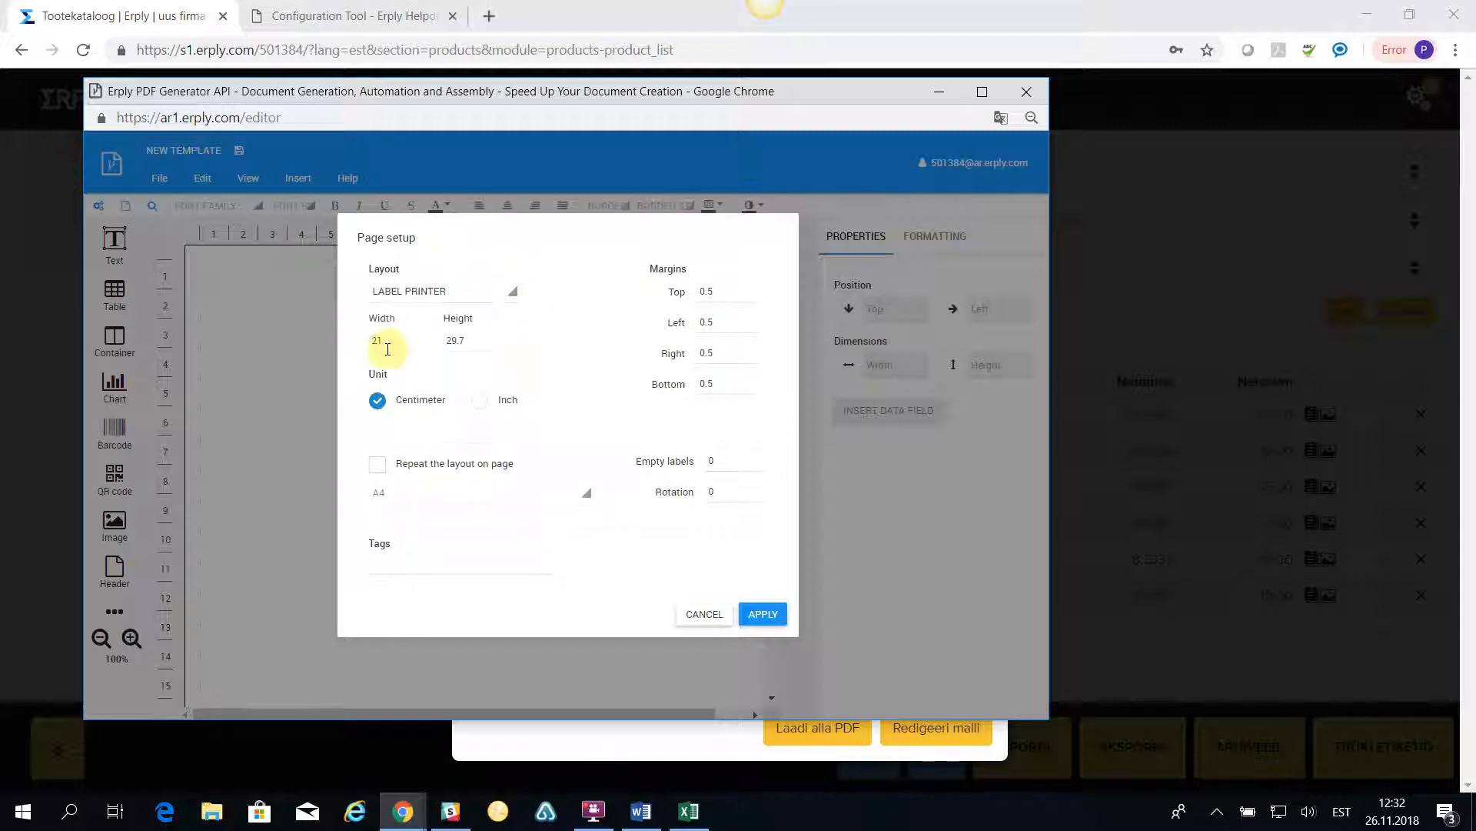
left_click_drag(407, 338, 341, 331)
type("7")
left_click_drag(487, 338, 431, 333)
type("3")
Set the top, left, right and bottom page margins to 0 and apply the page setup.
left_click_drag(737, 290, 665, 295)
type("0")
left_click_drag(732, 320, 676, 320)
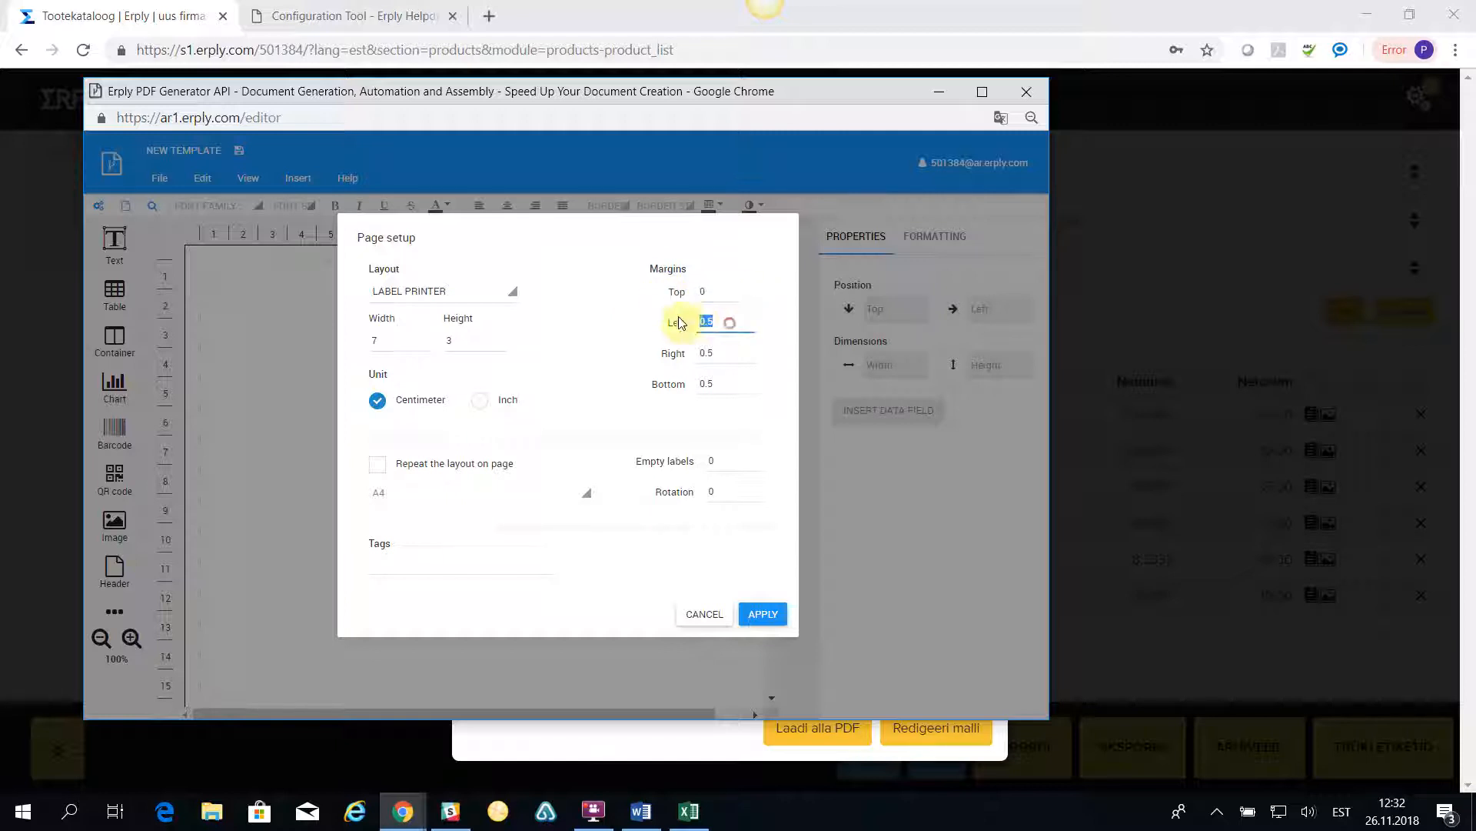
type("0")
left_click_drag(737, 353, 666, 383)
type("00")
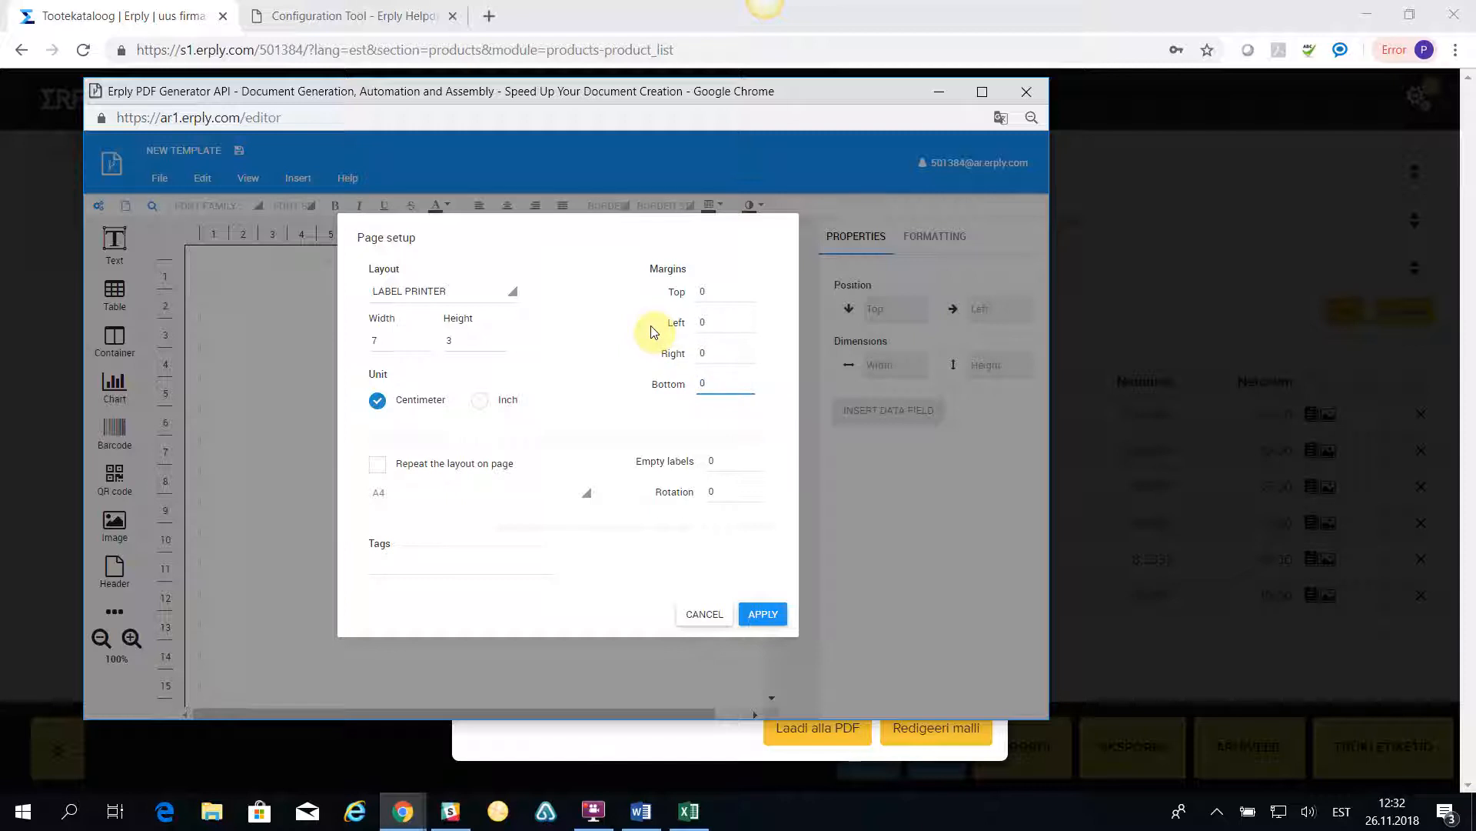
left_click(759, 612)
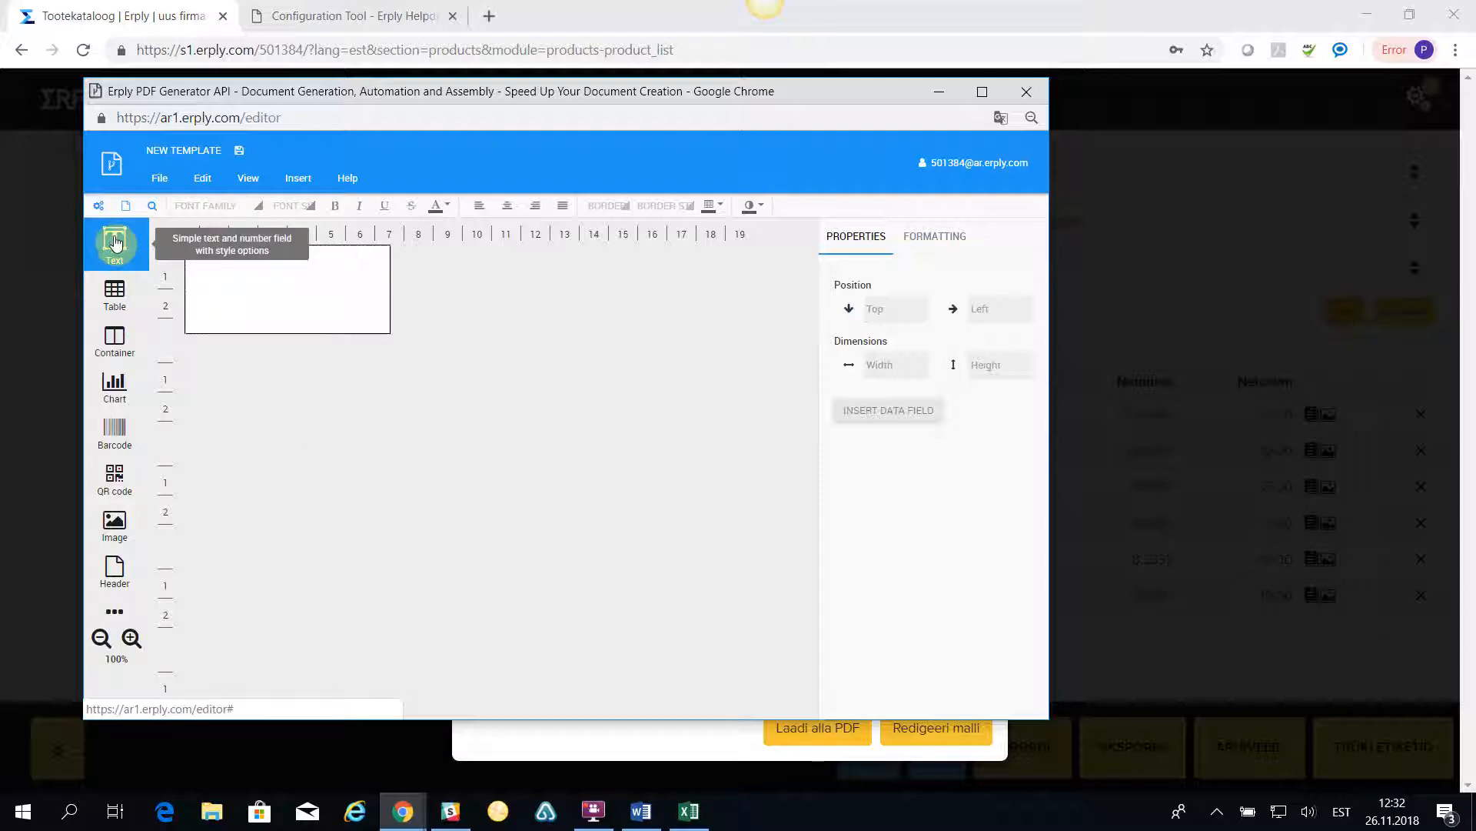
Add a text field with the code data field and fit it into the label's top-left corner at about 1.92 × 0.53 cm.
left_click_drag(115, 238, 228, 269)
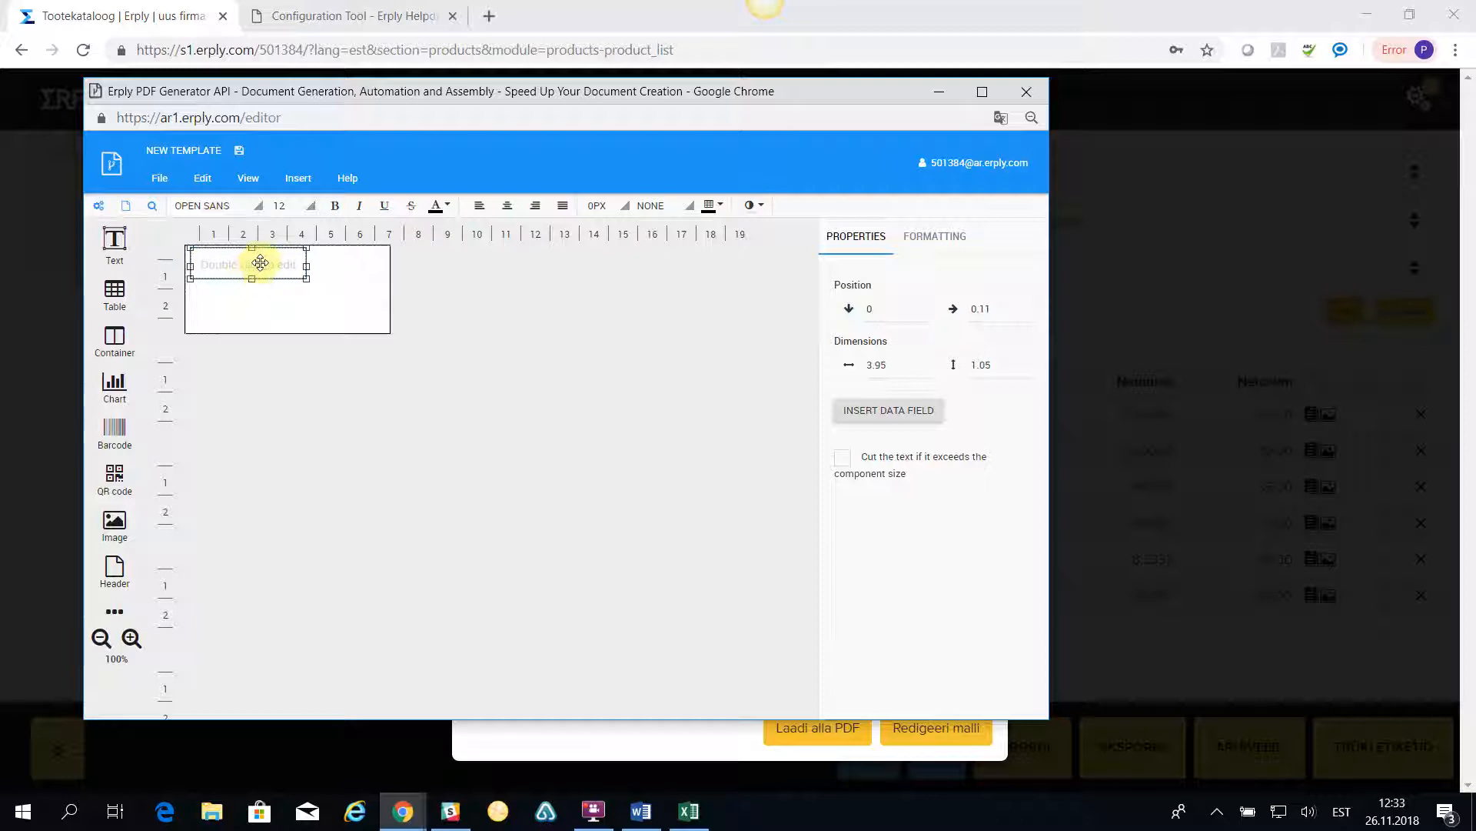
left_click(885, 411)
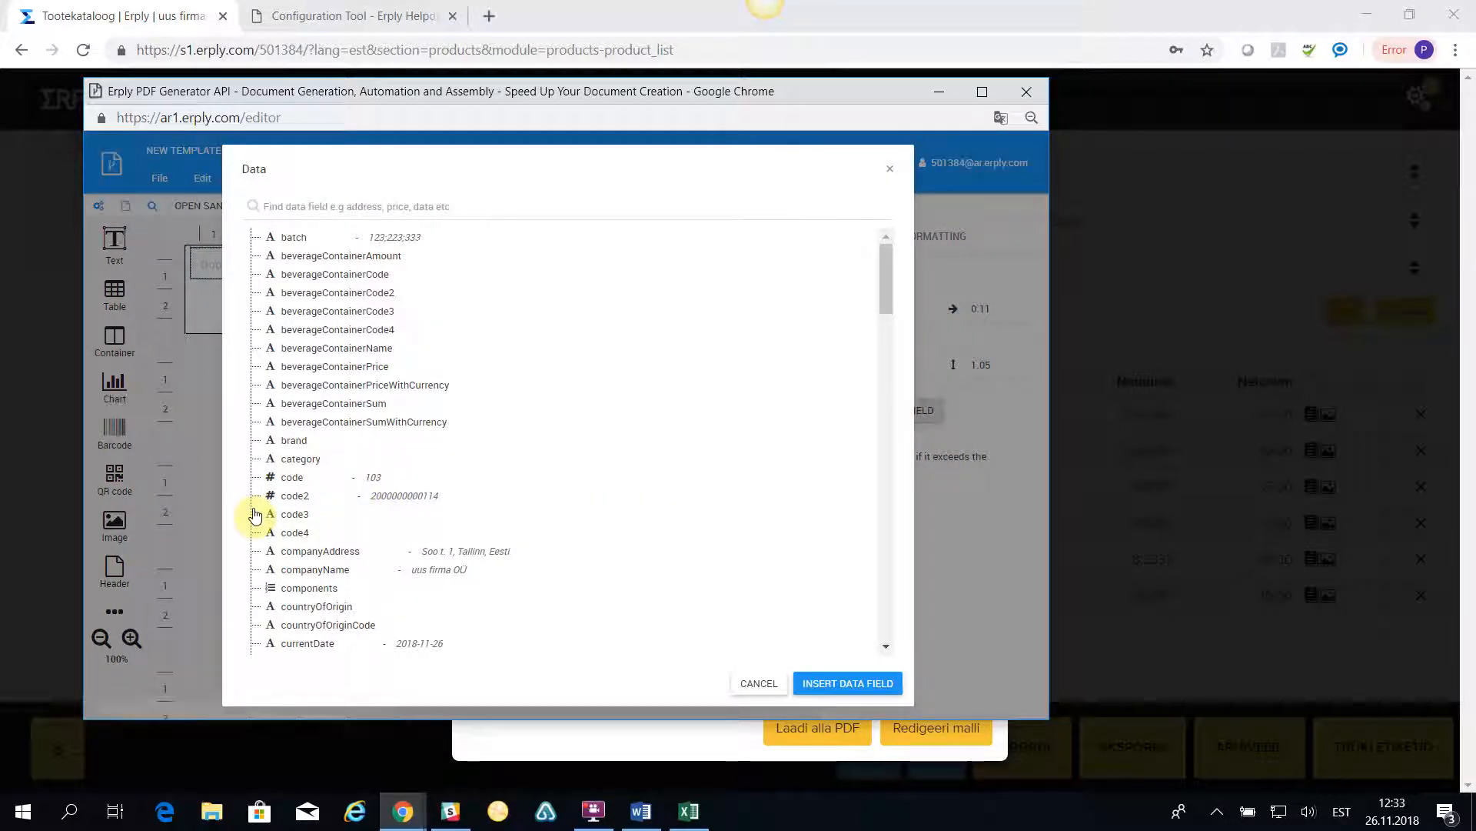
left_click(283, 497)
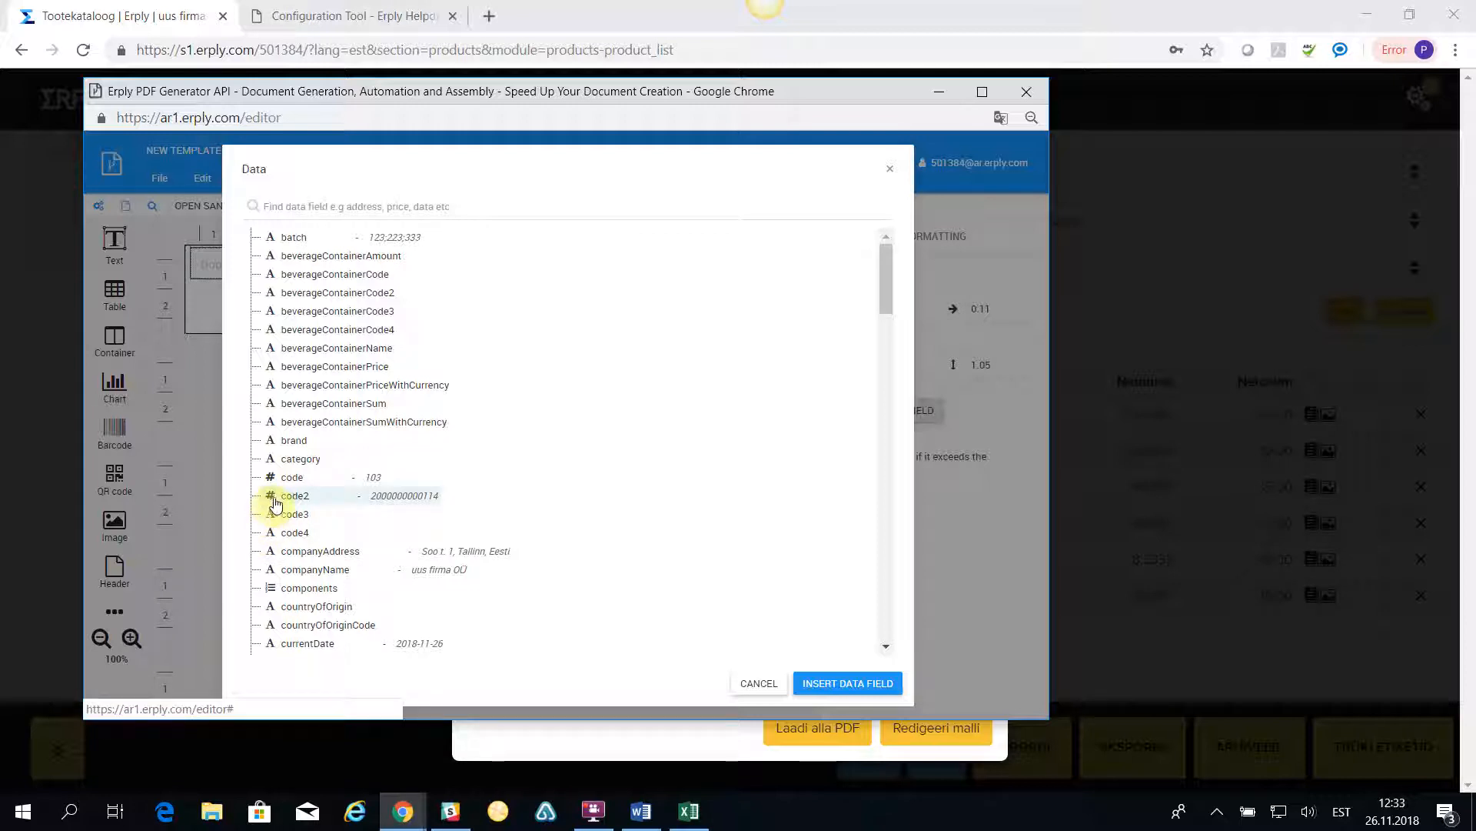
left_click(295, 480)
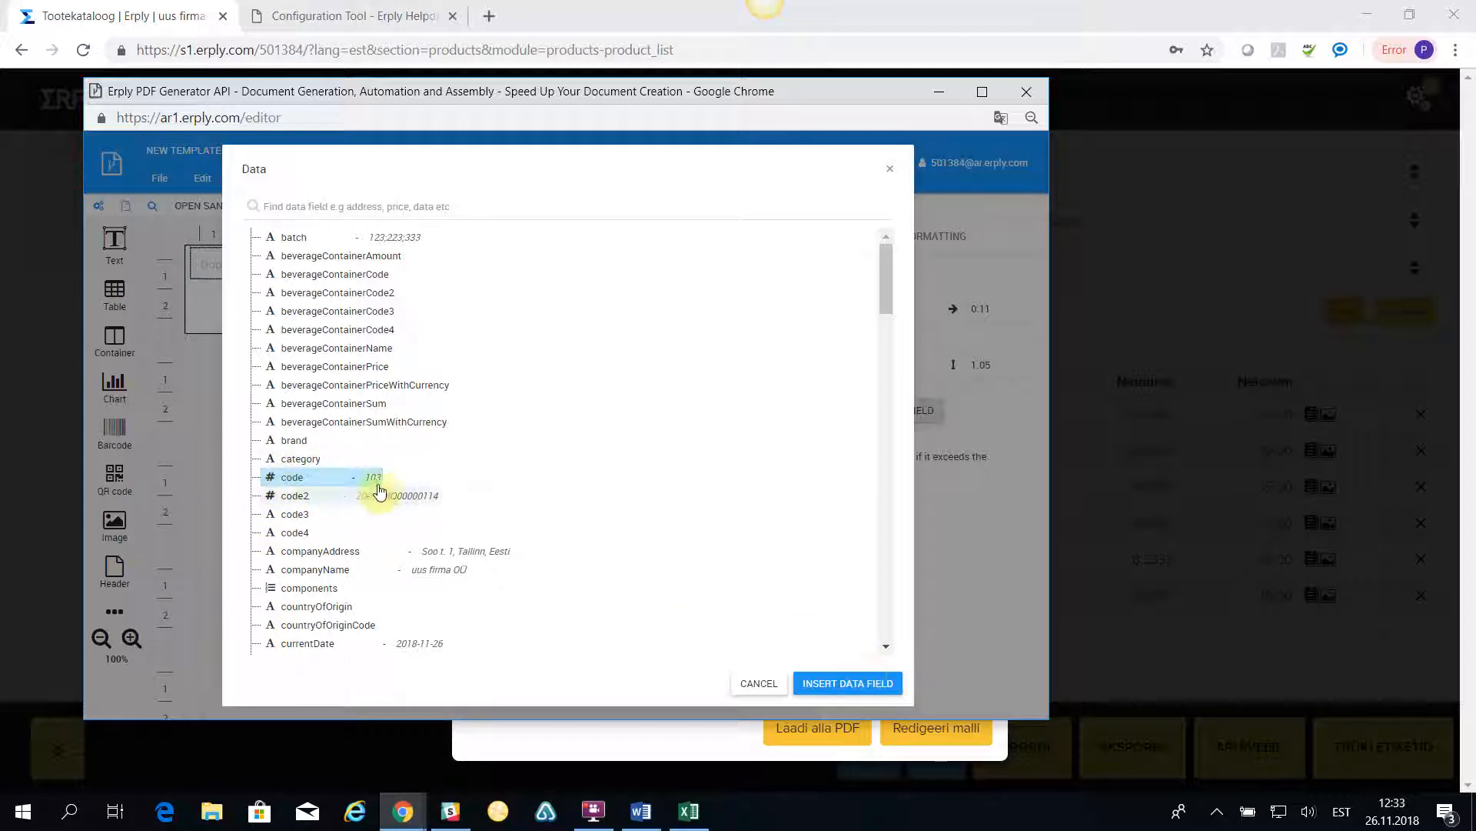
left_click(842, 688)
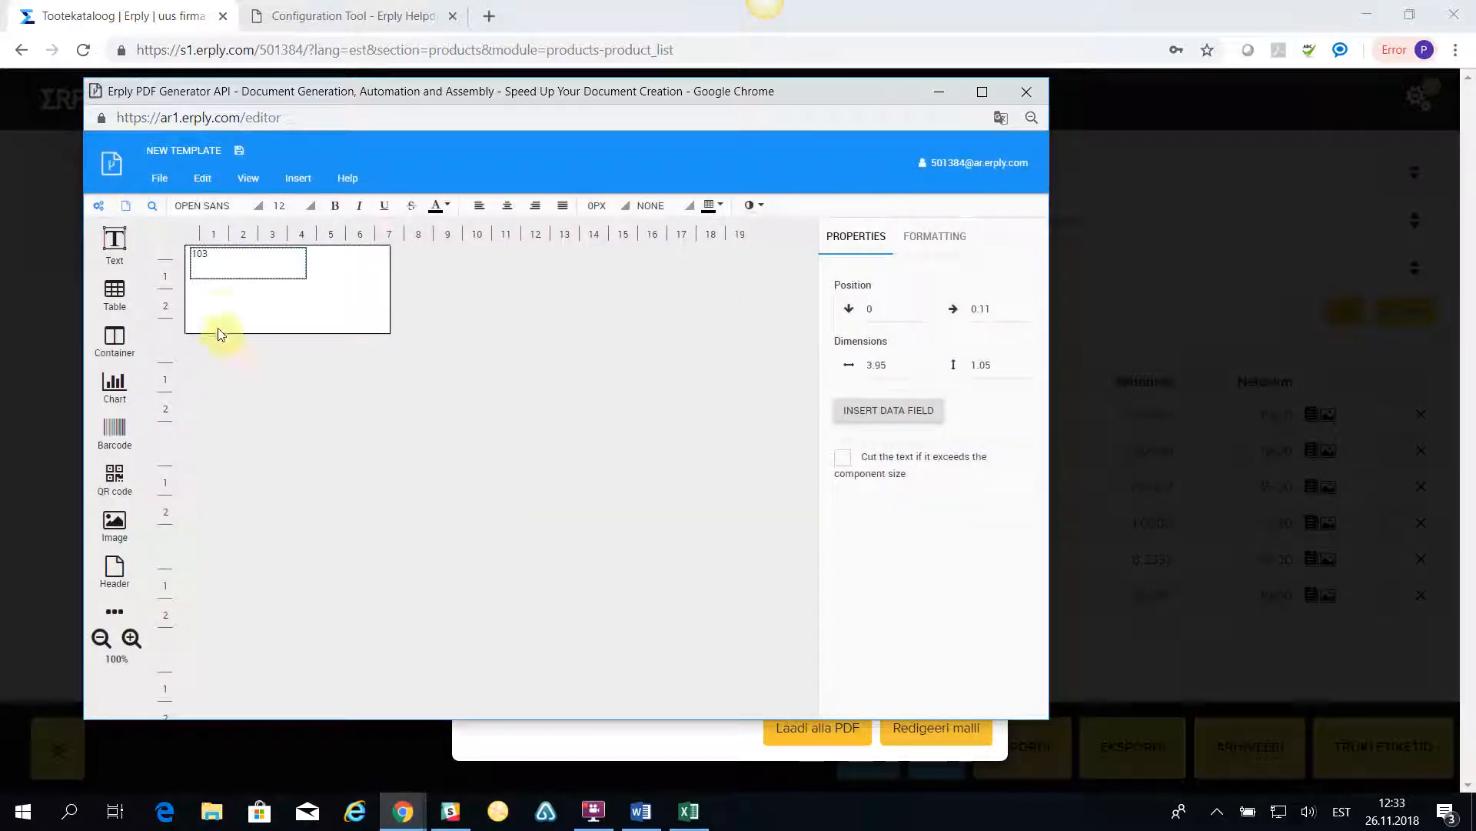
left_click(252, 276)
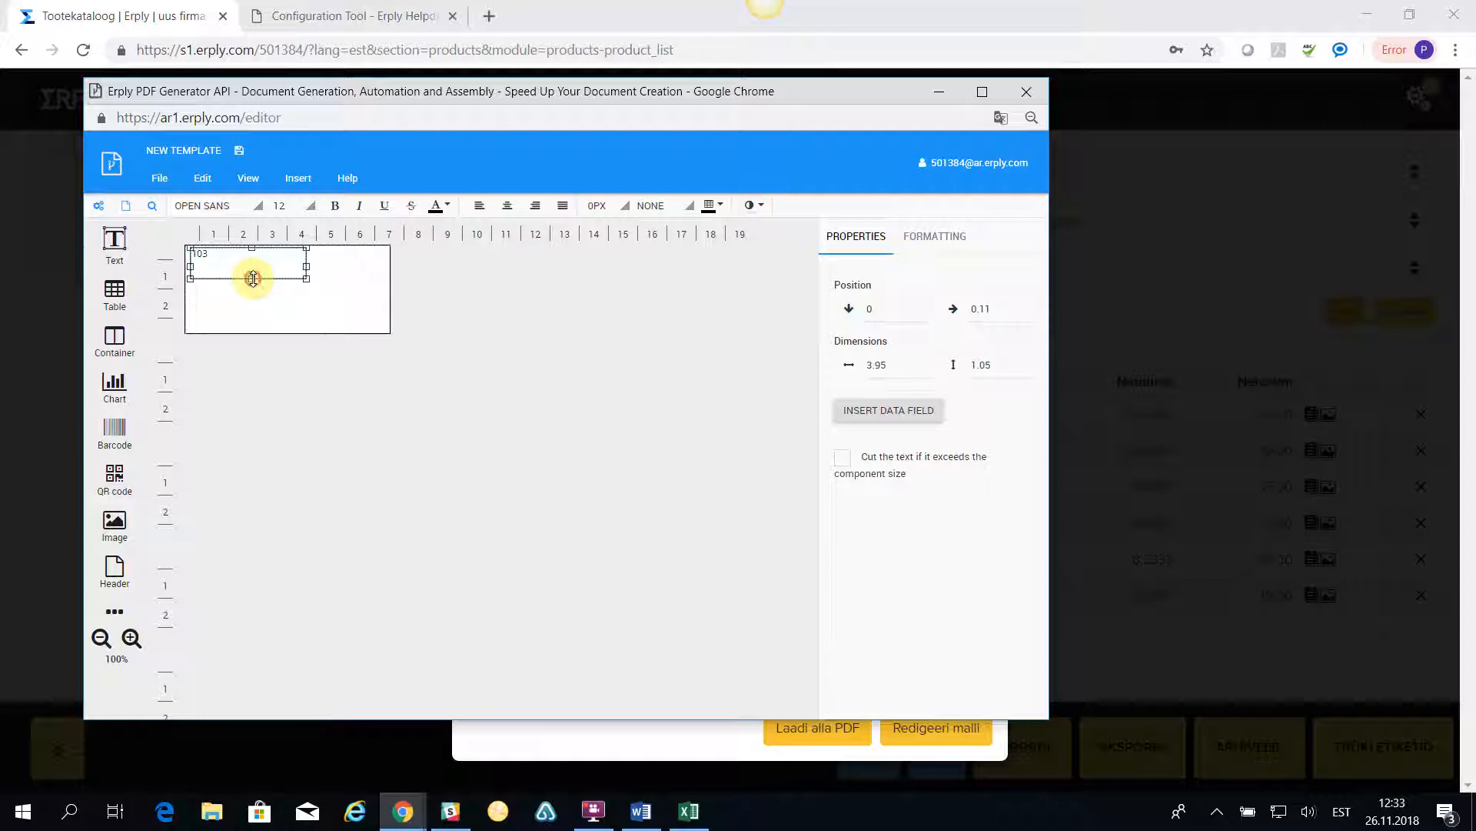
mouse_move(241, 267)
left_mouse_down()
mouse_move(304, 258)
mouse_move(246, 249)
left_mouse_up()
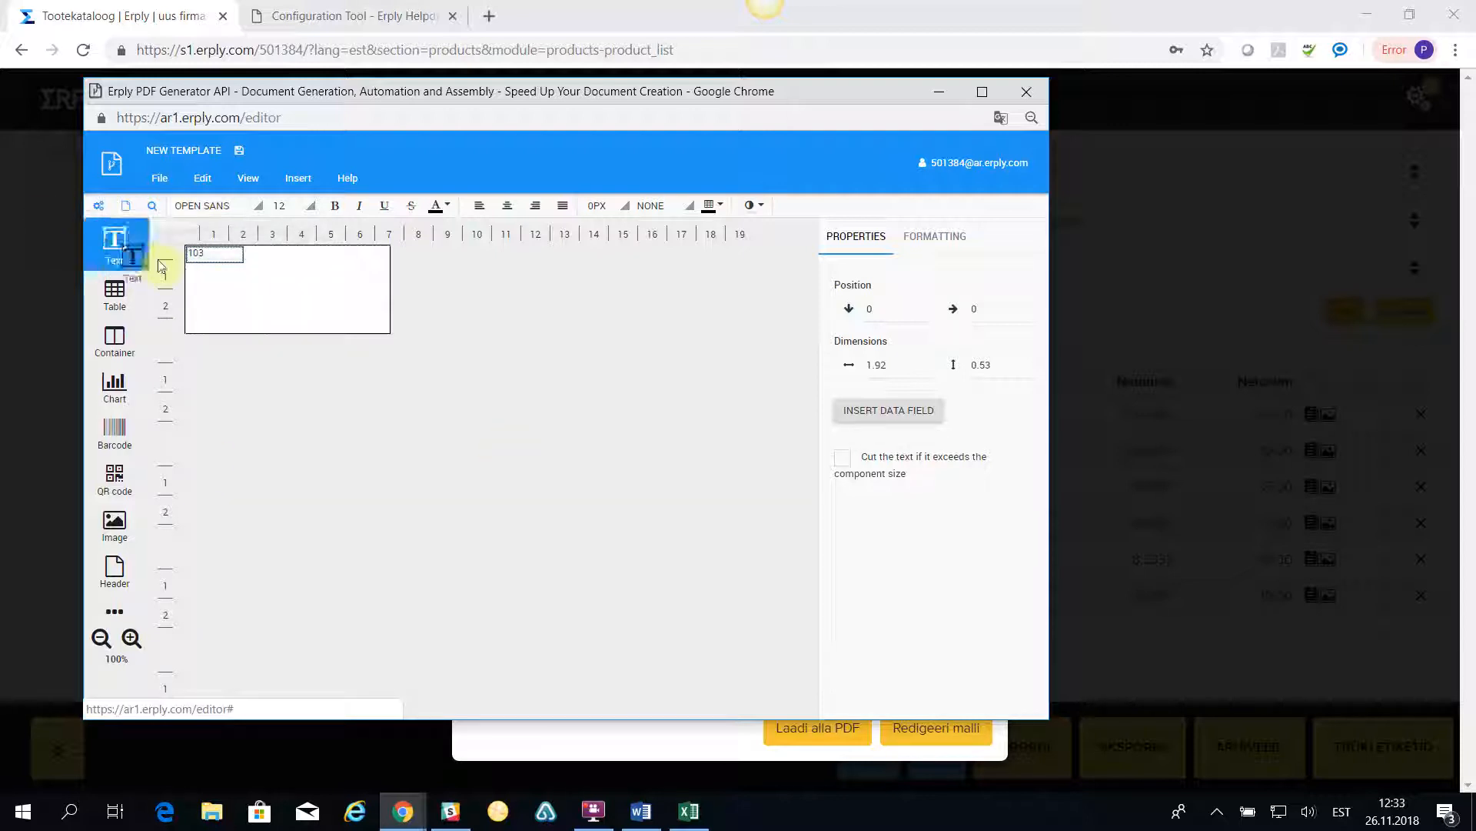
Add a second text field directly below the product code and widen it to about 6.87 cm, nearly the full label width.
left_click(228, 280)
left_click_drag(241, 276, 384, 277)
left_click(330, 431)
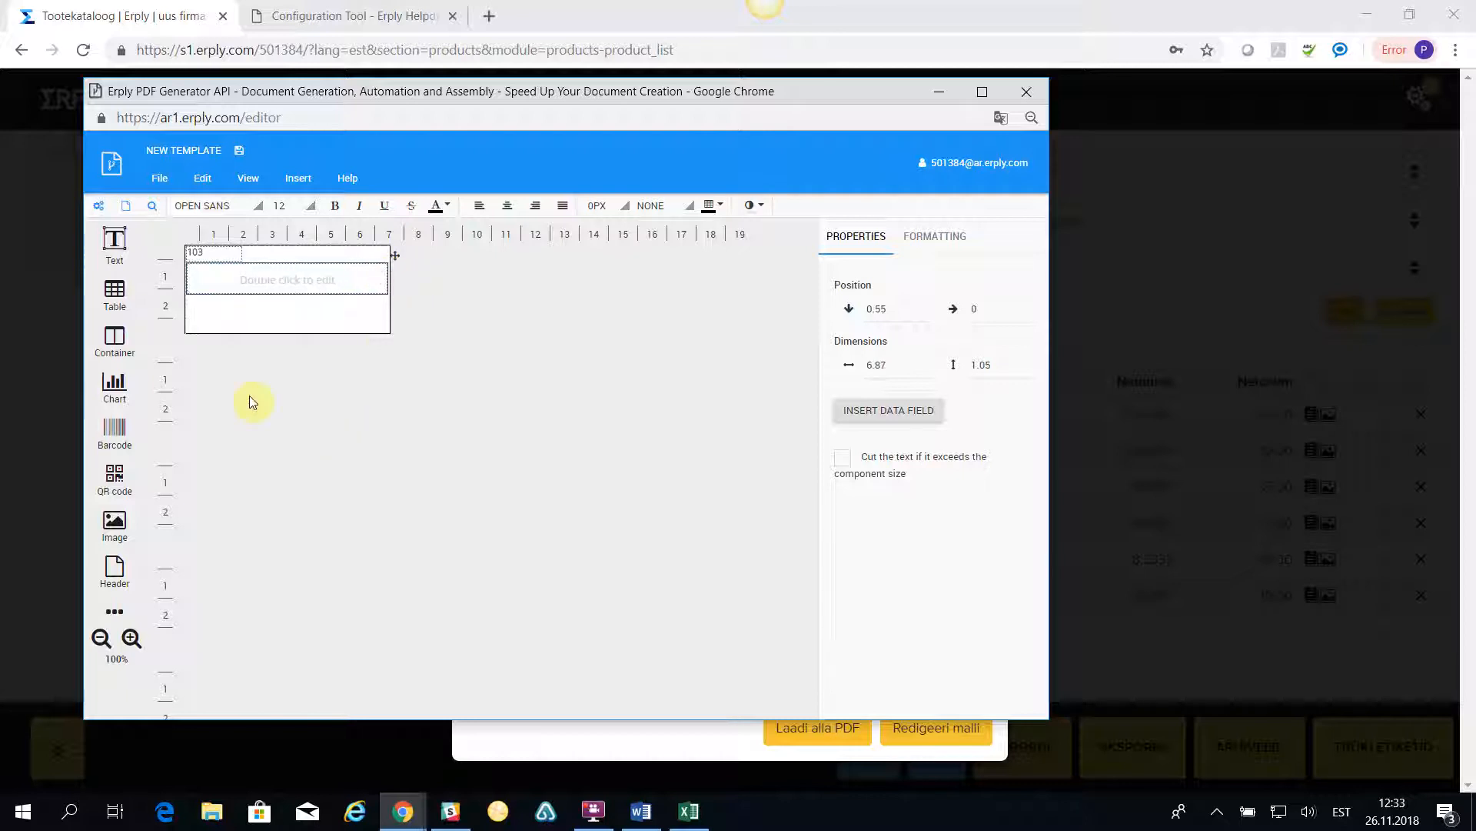
Insert the name data field into the wide text field below the product code.
left_click(317, 278)
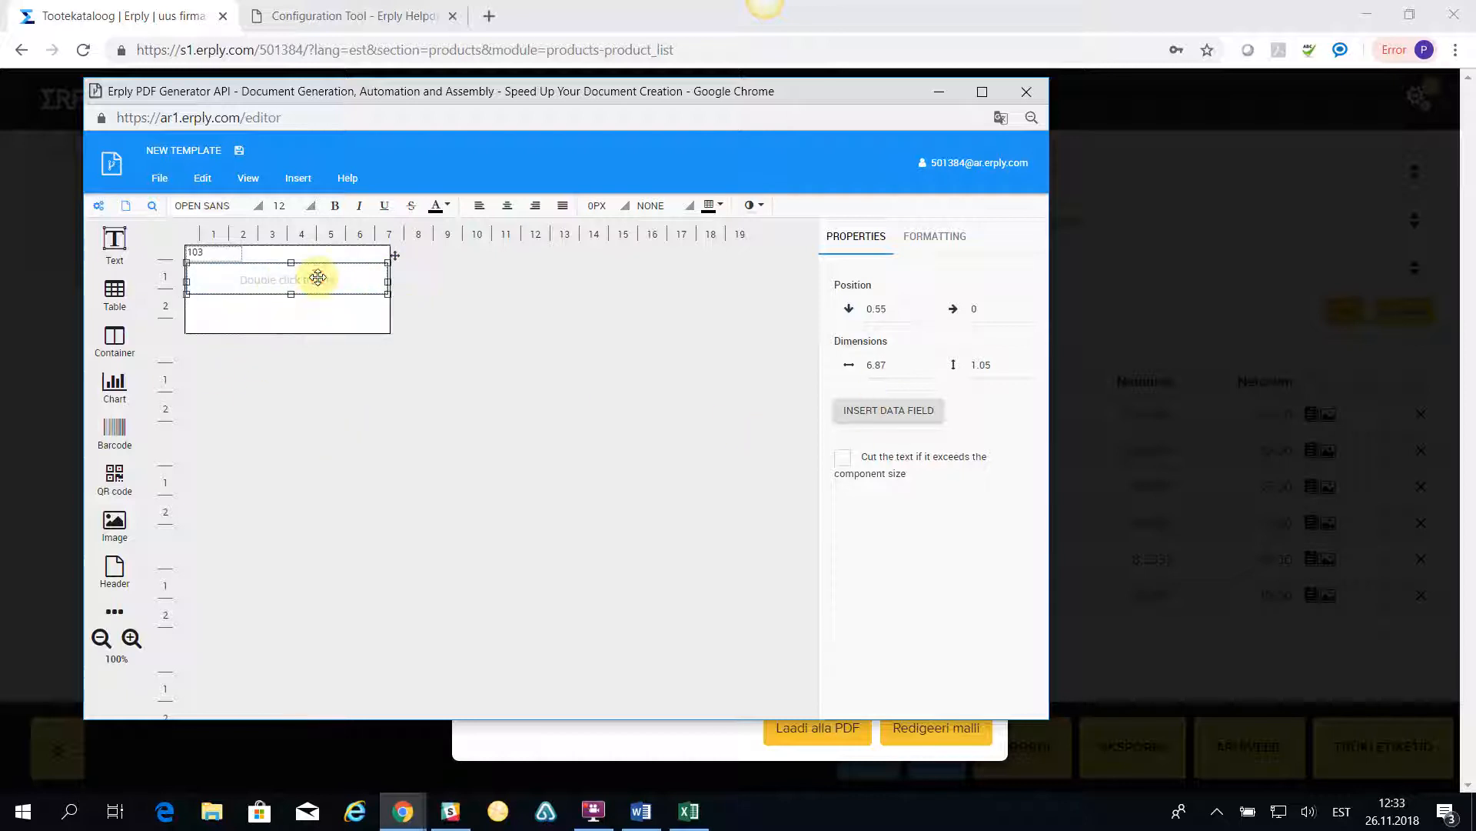
left_click(273, 283)
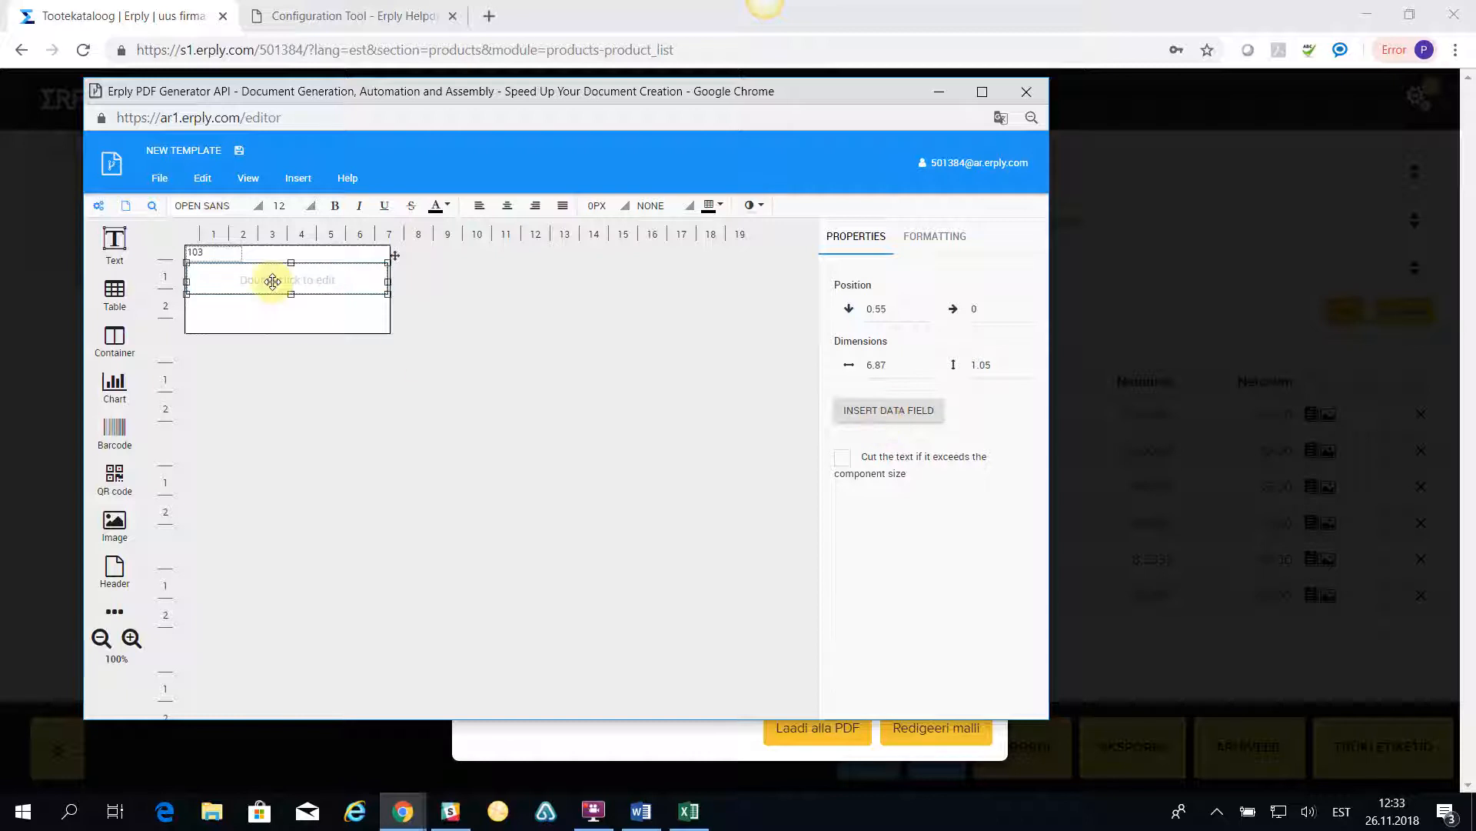
double_click(272, 282)
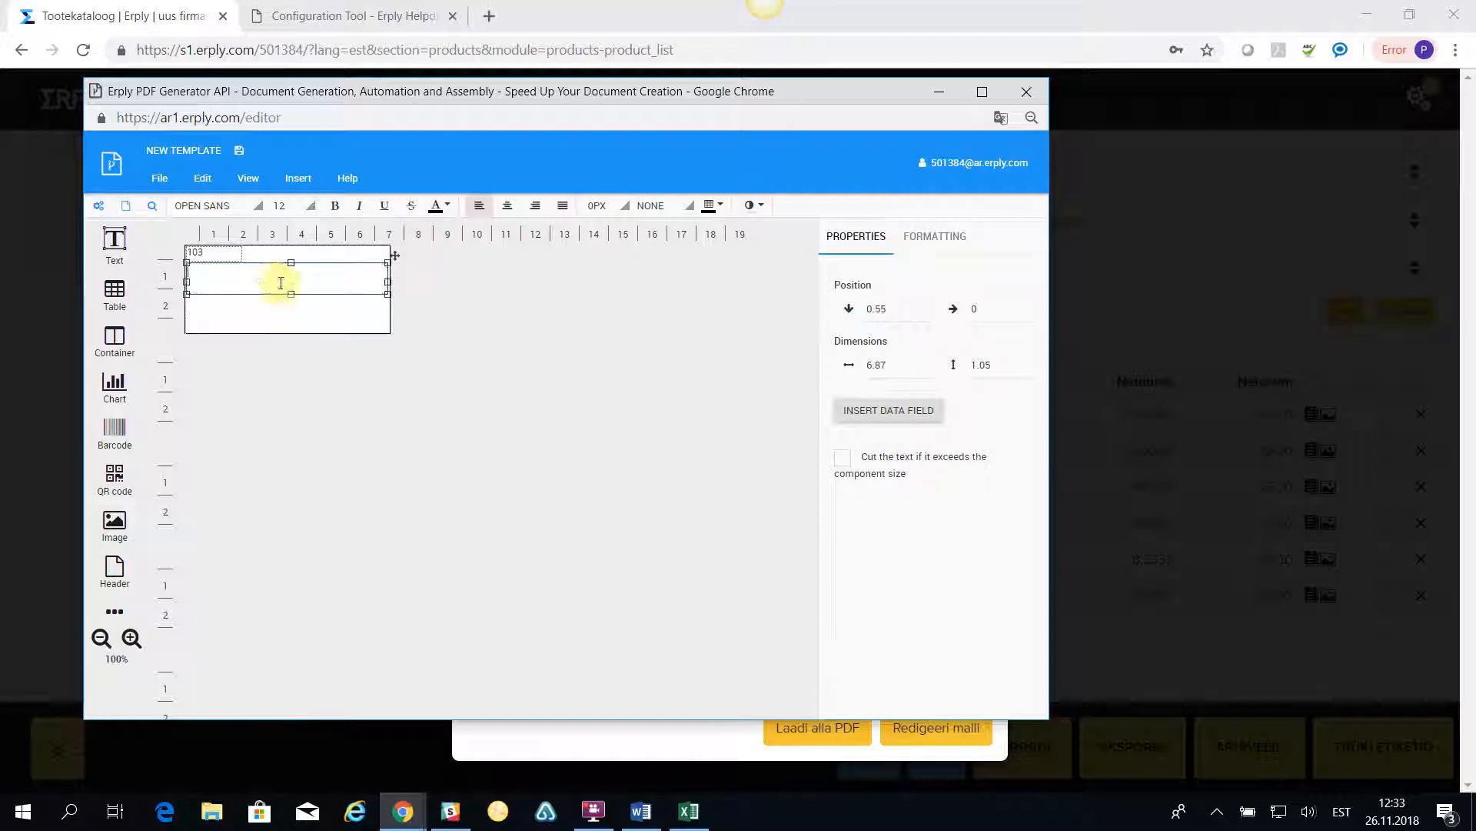
left_click(890, 411)
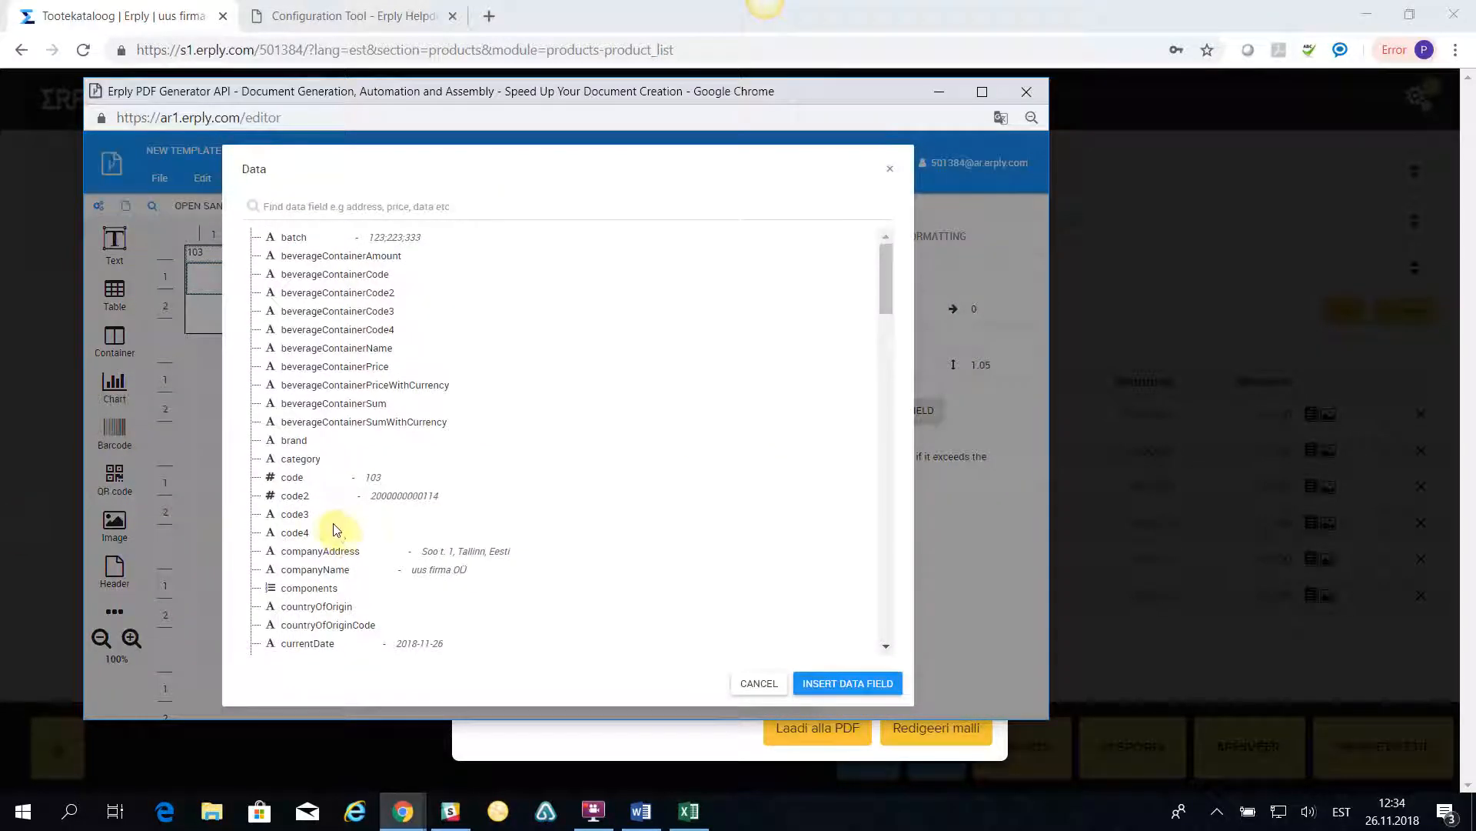
scroll(537, 444, "down", 5)
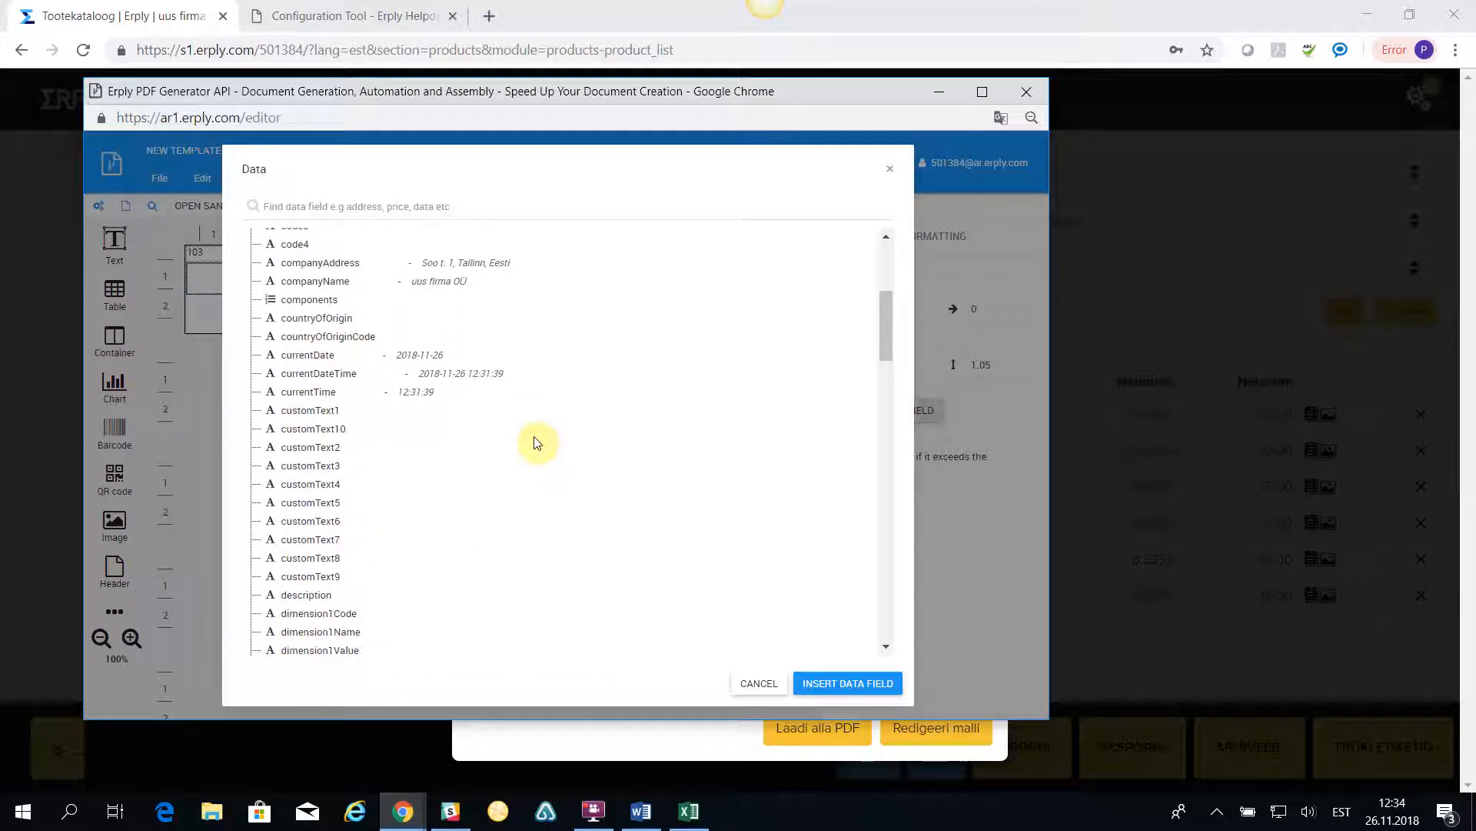
scroll(537, 443, "down", 3)
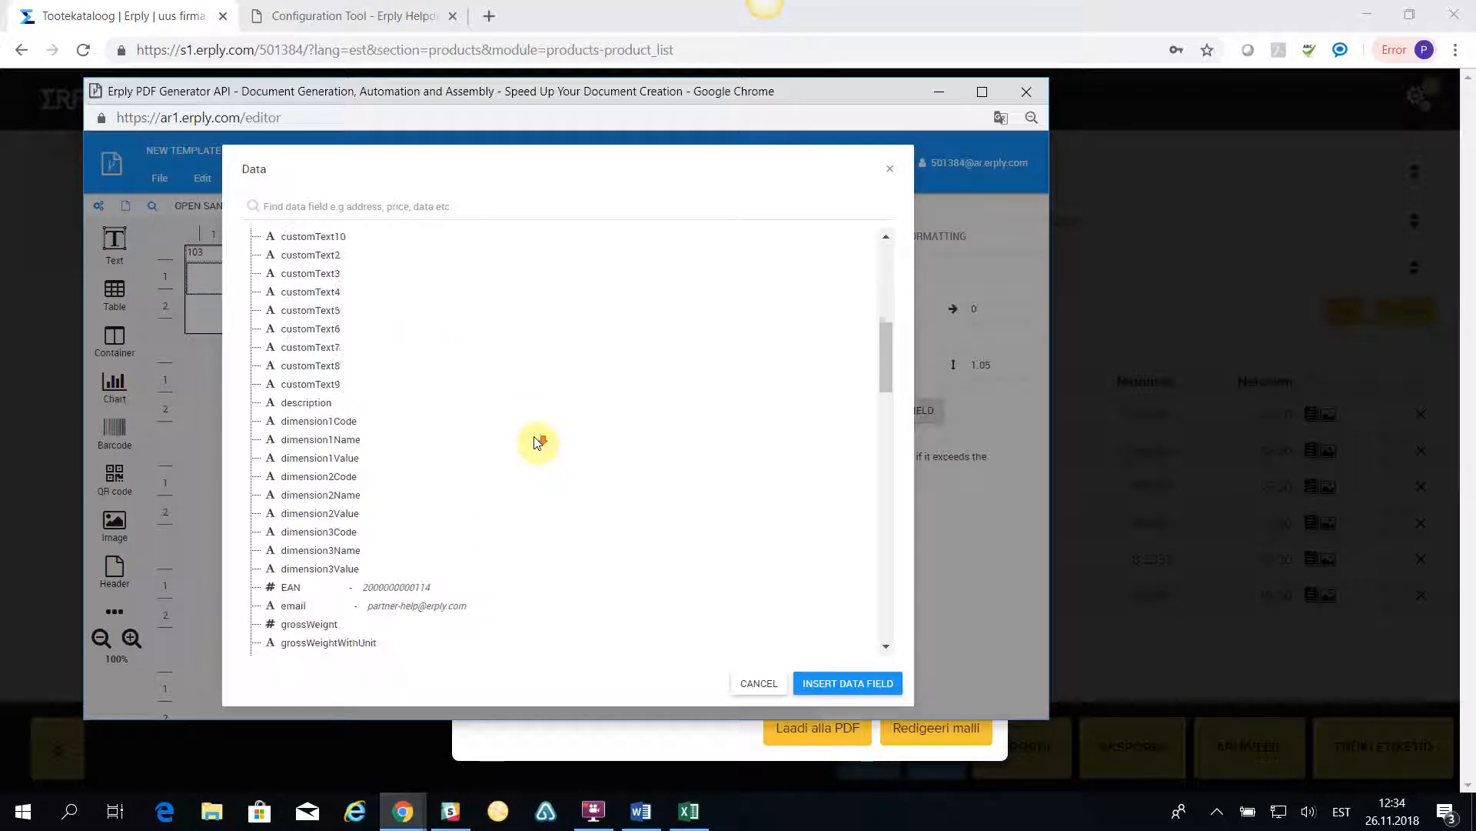
scroll(537, 443, "down", 5)
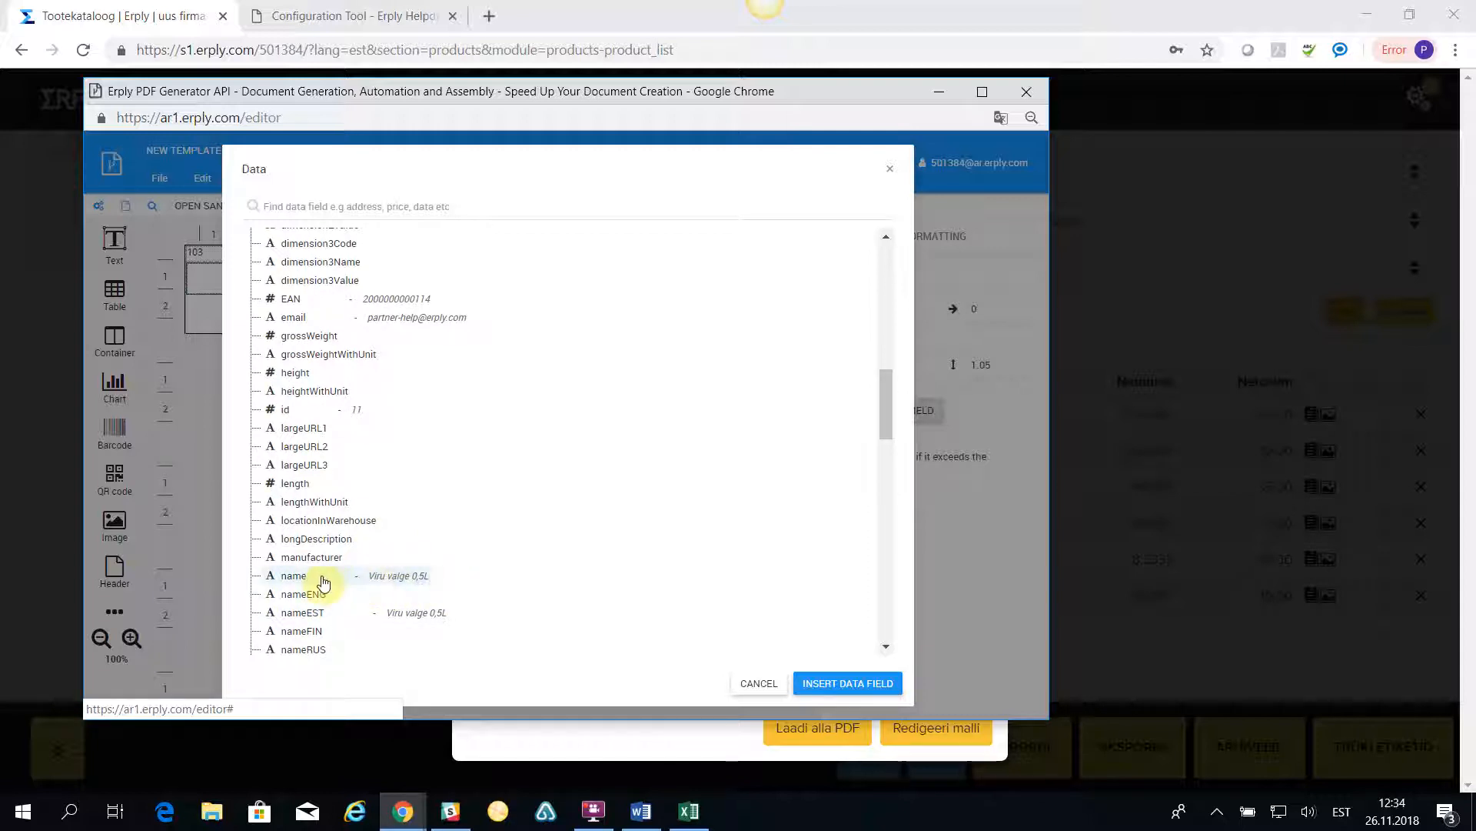
left_click(289, 582)
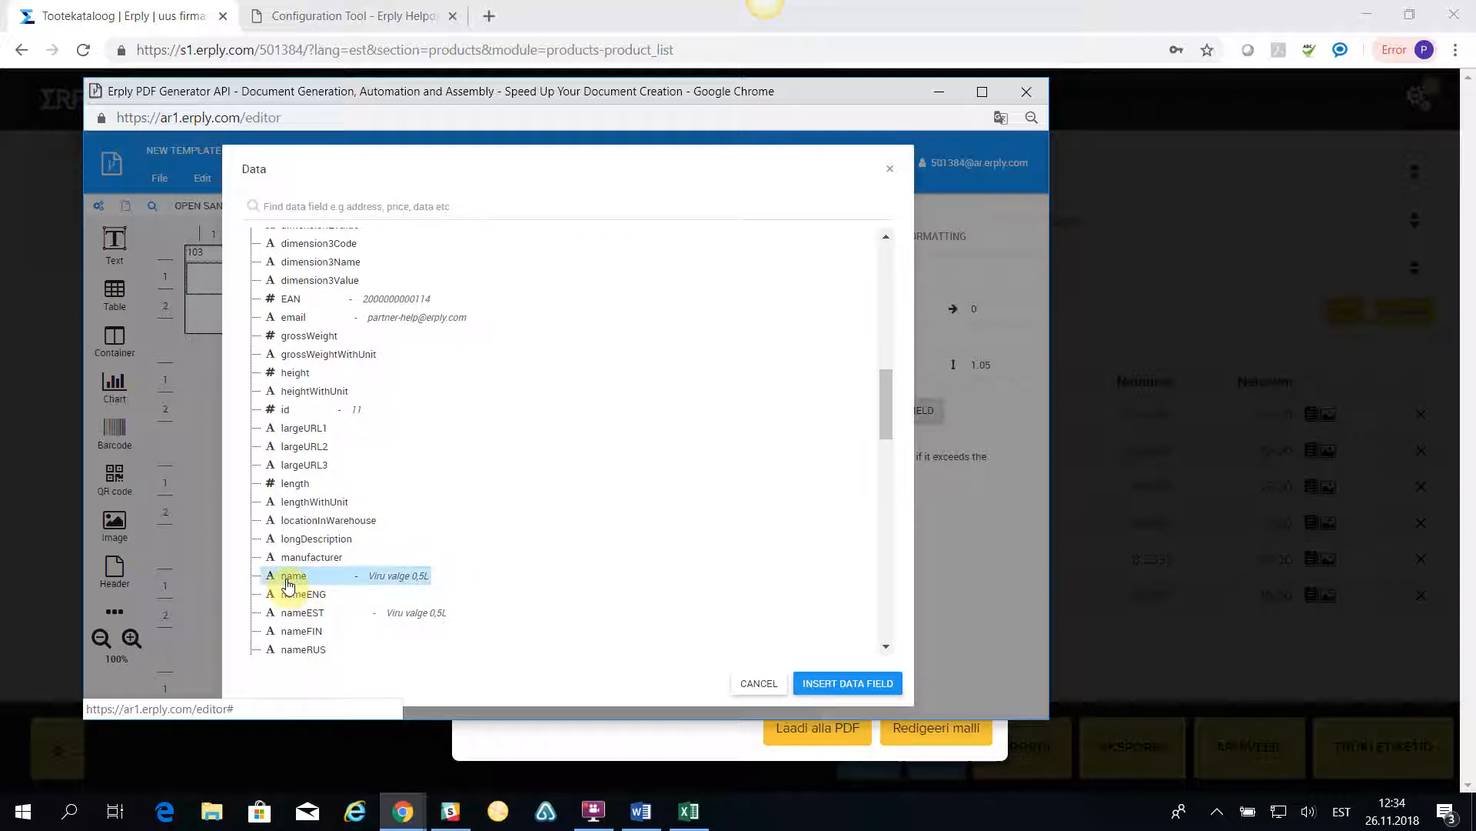
left_click(860, 687)
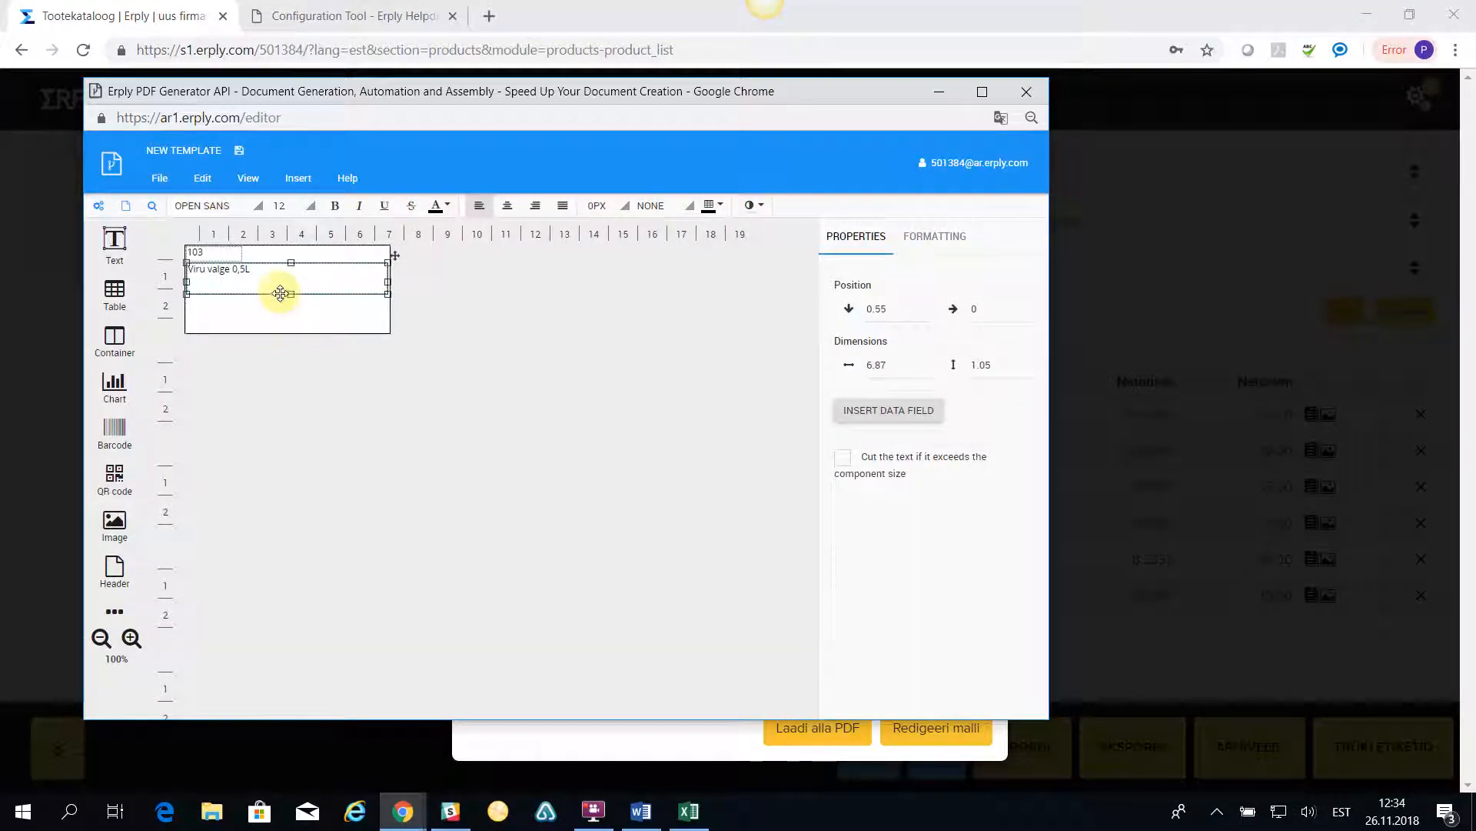
Reduce the product name field's height to about 0.66 cm and set its font size to 14.
left_click_drag(291, 294, 290, 285)
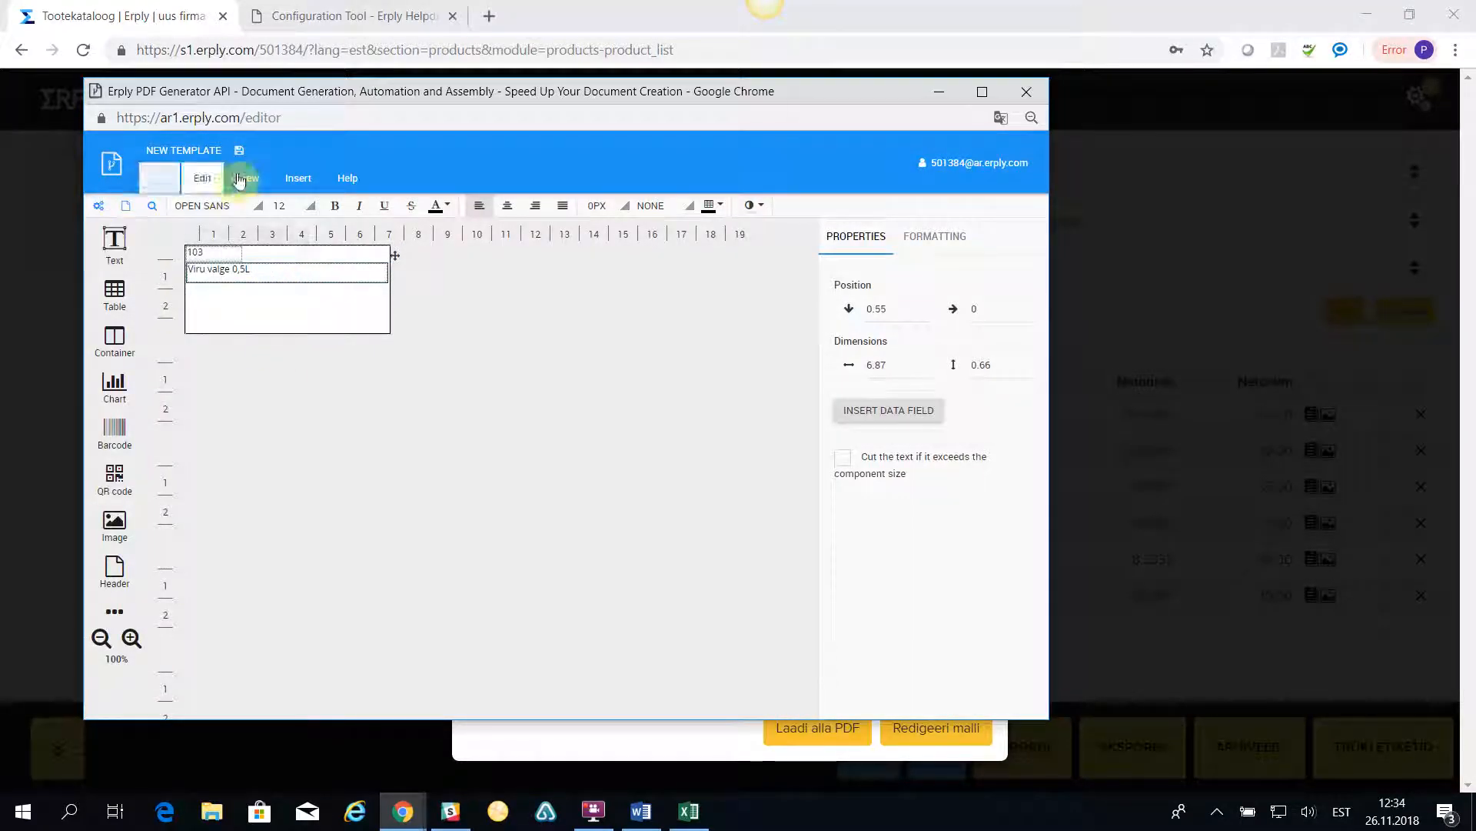
left_click(311, 207)
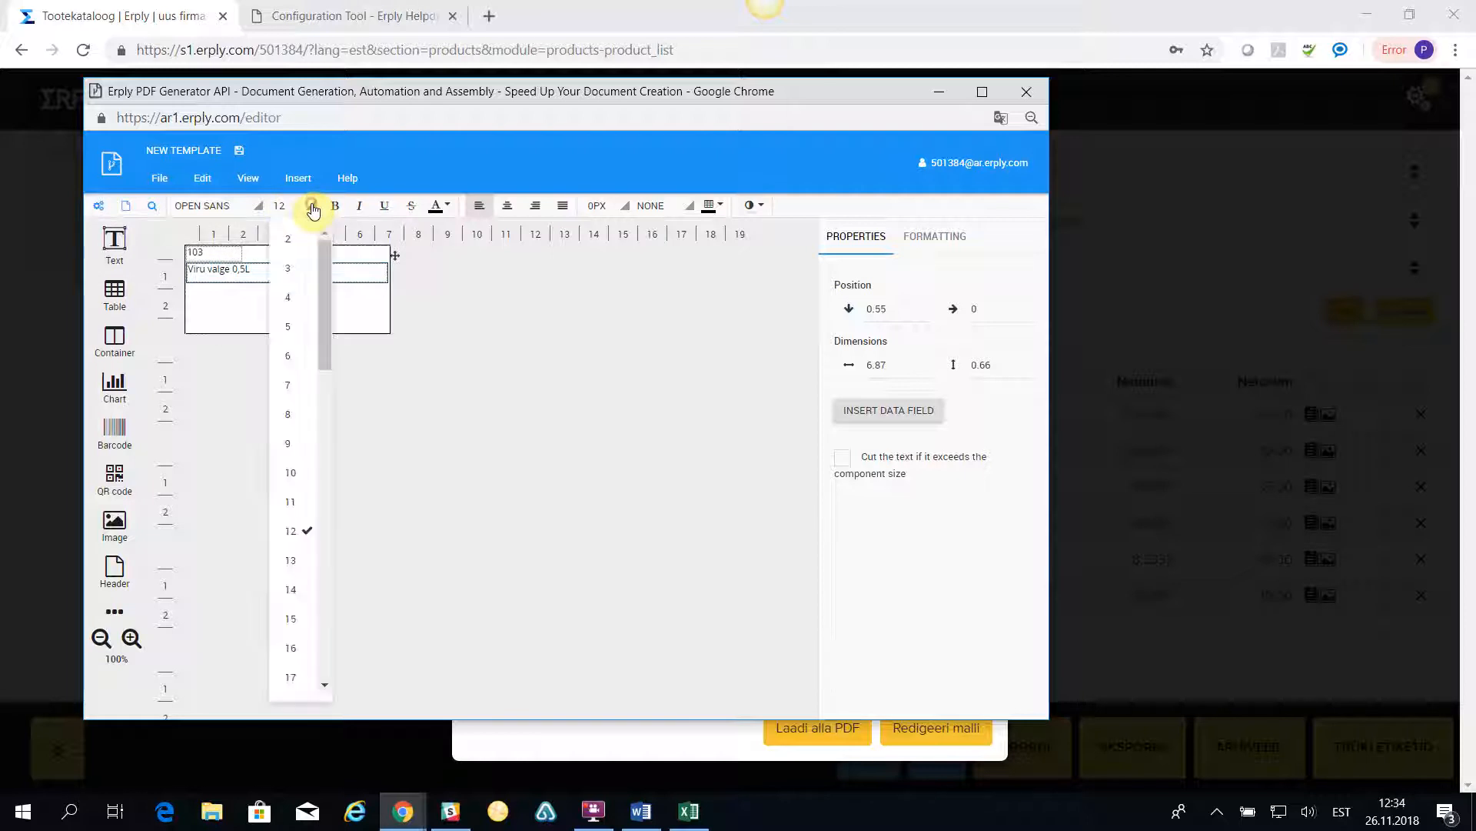
left_click(288, 590)
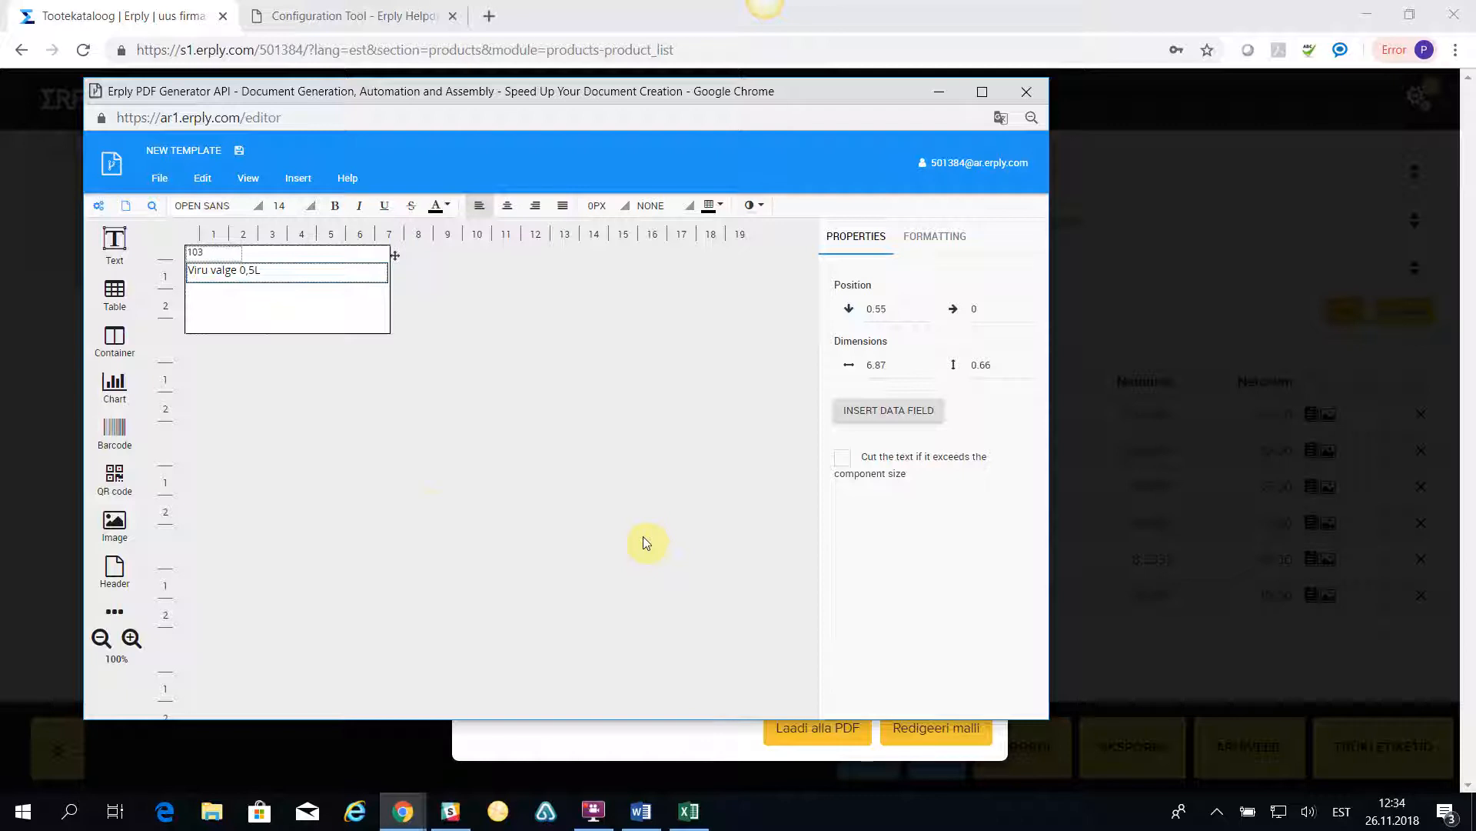
Right-align the product code in its field and center the product name in the wide field below it.
left_click(244, 264)
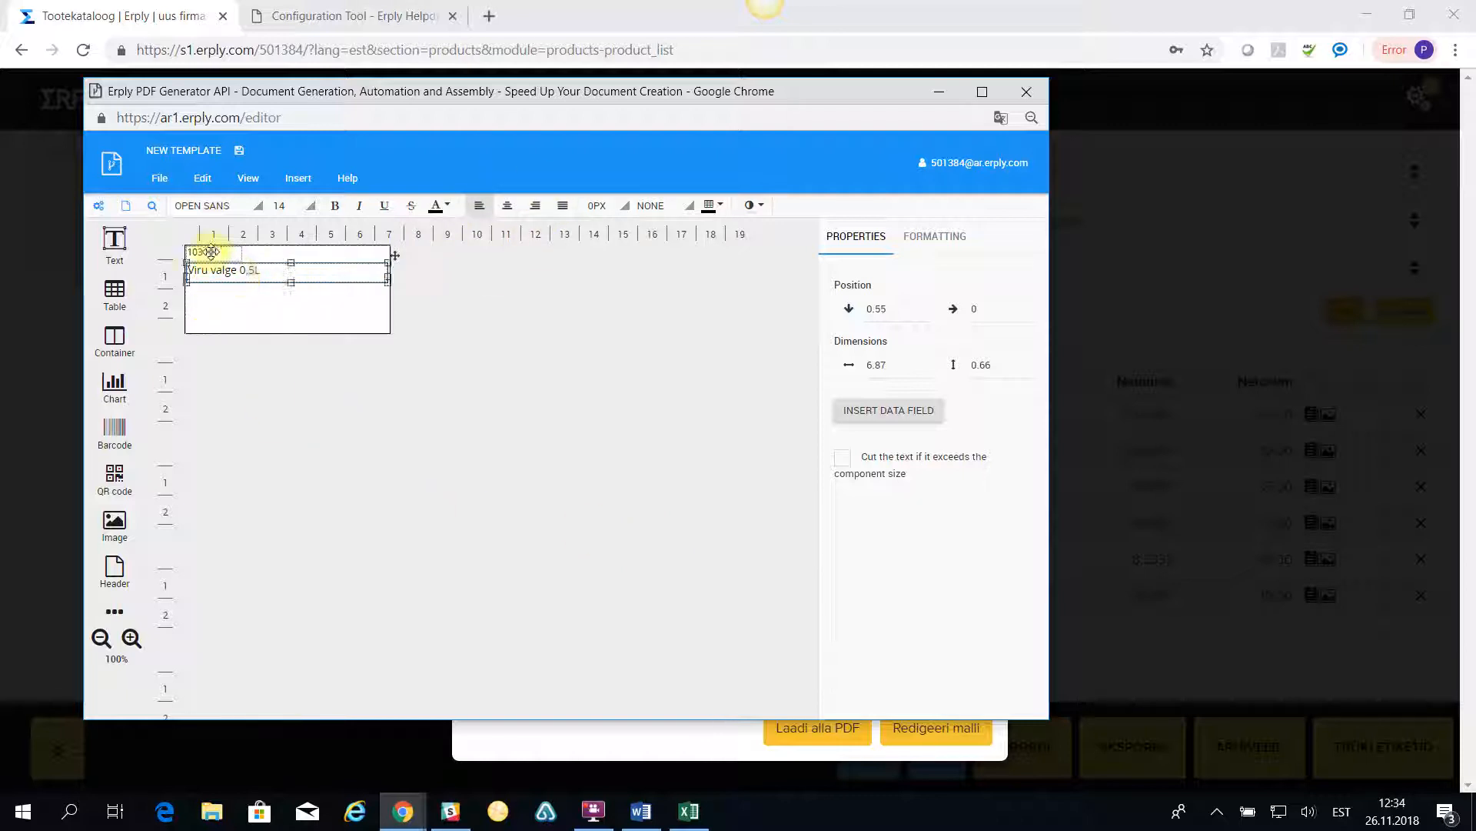
left_click(212, 250)
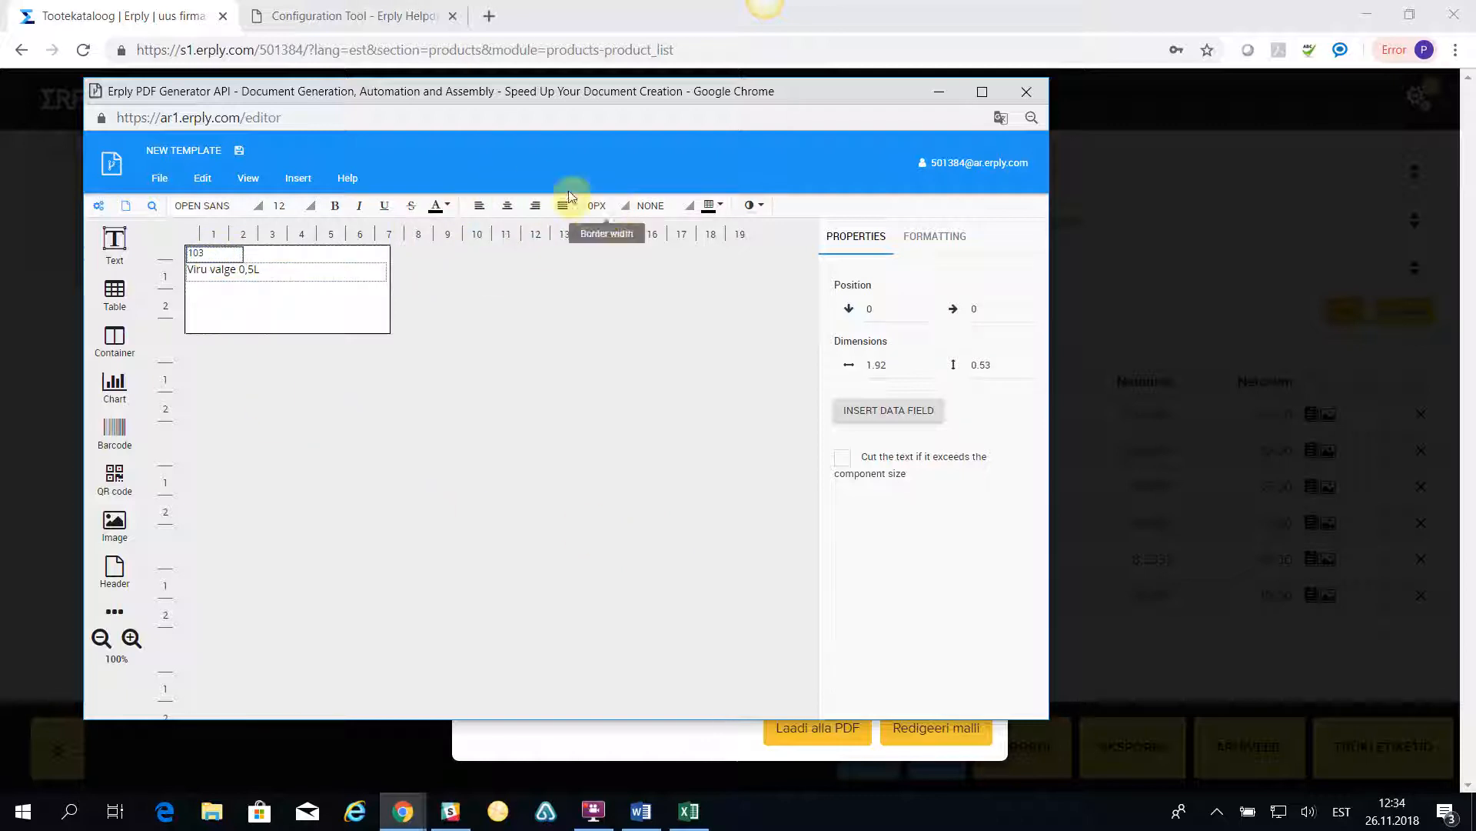
left_click(536, 206)
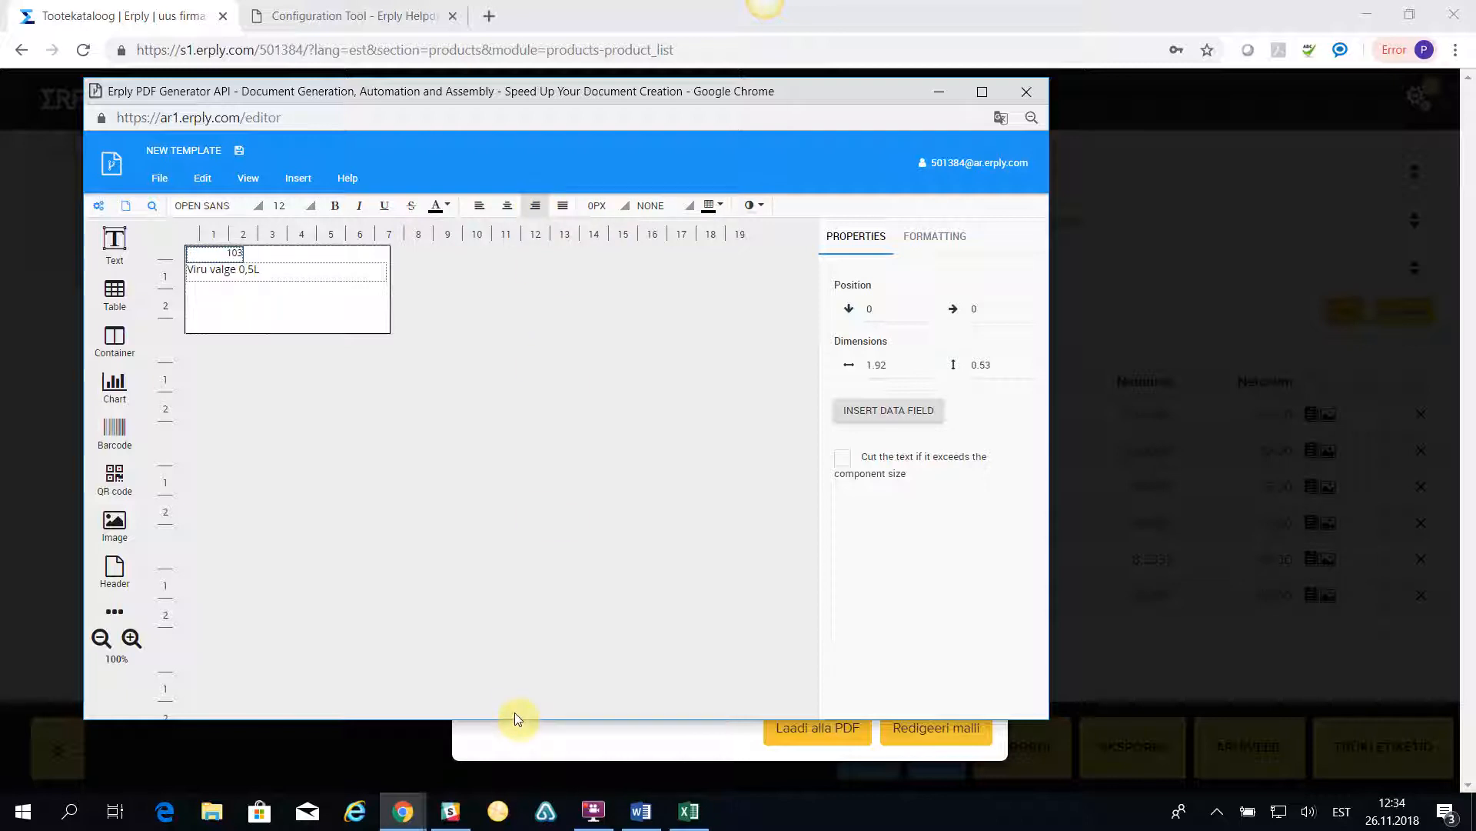
left_click(261, 271)
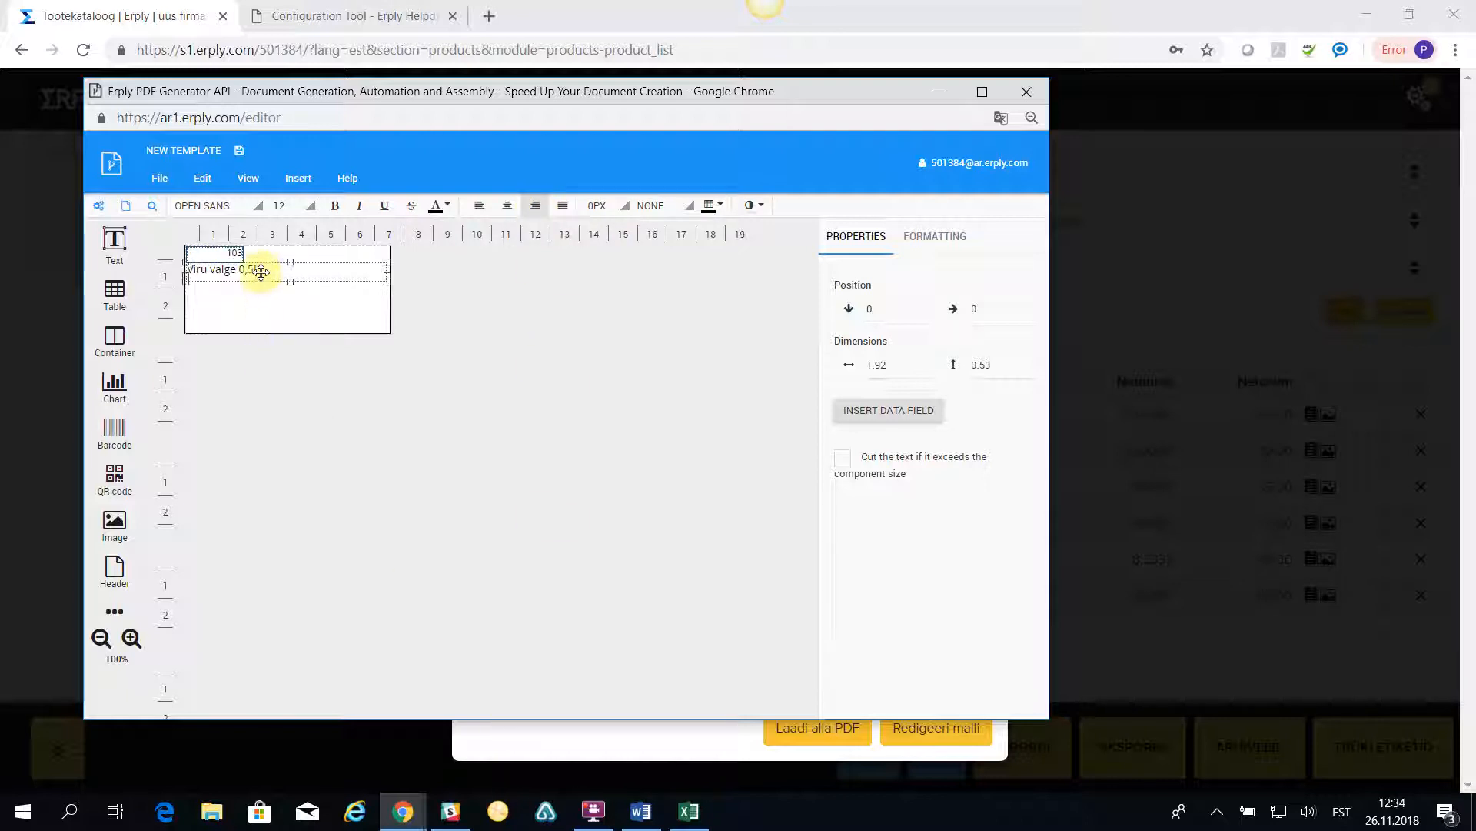
left_click(508, 206)
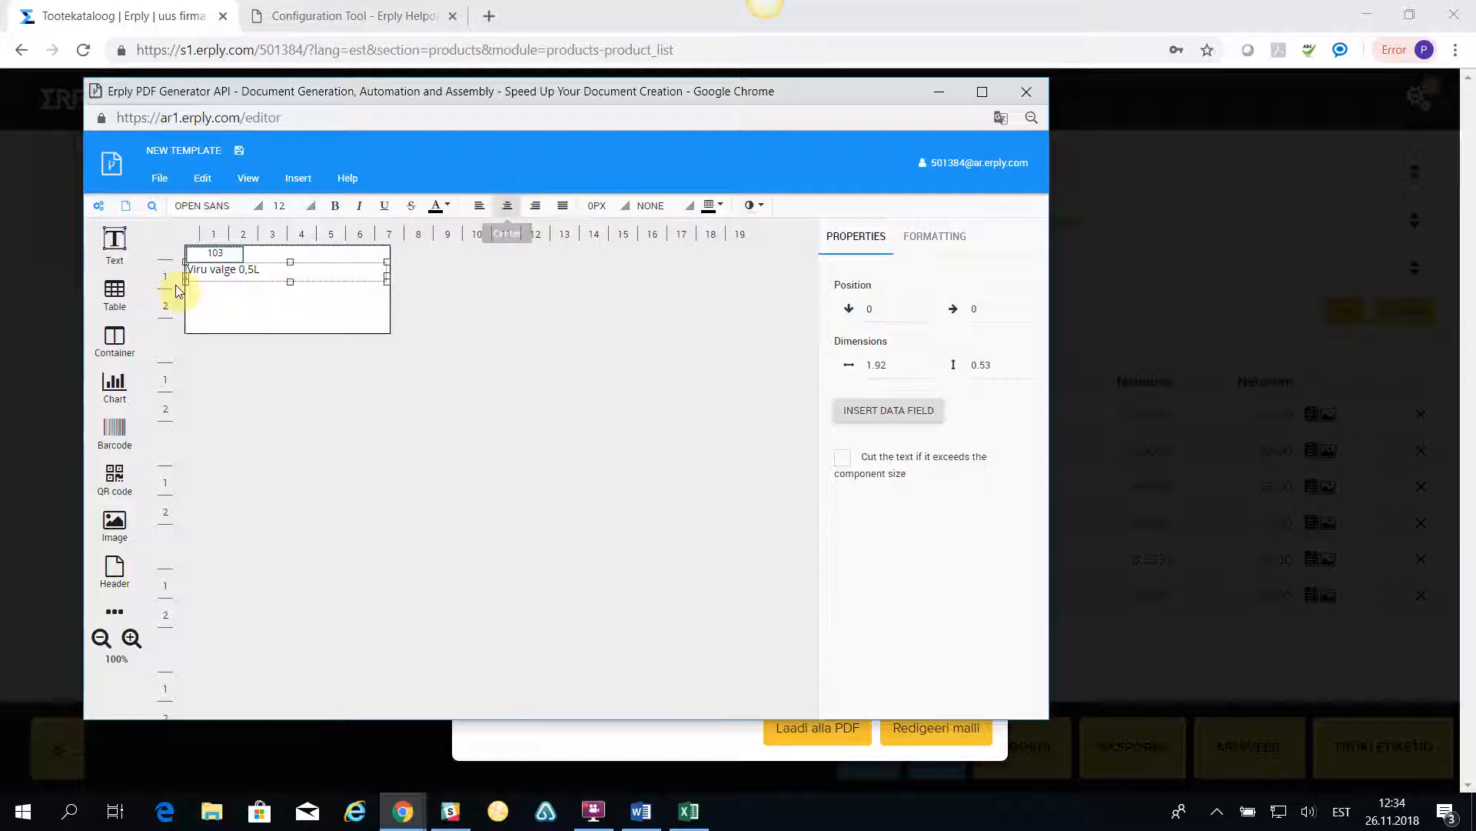
left_click(365, 269)
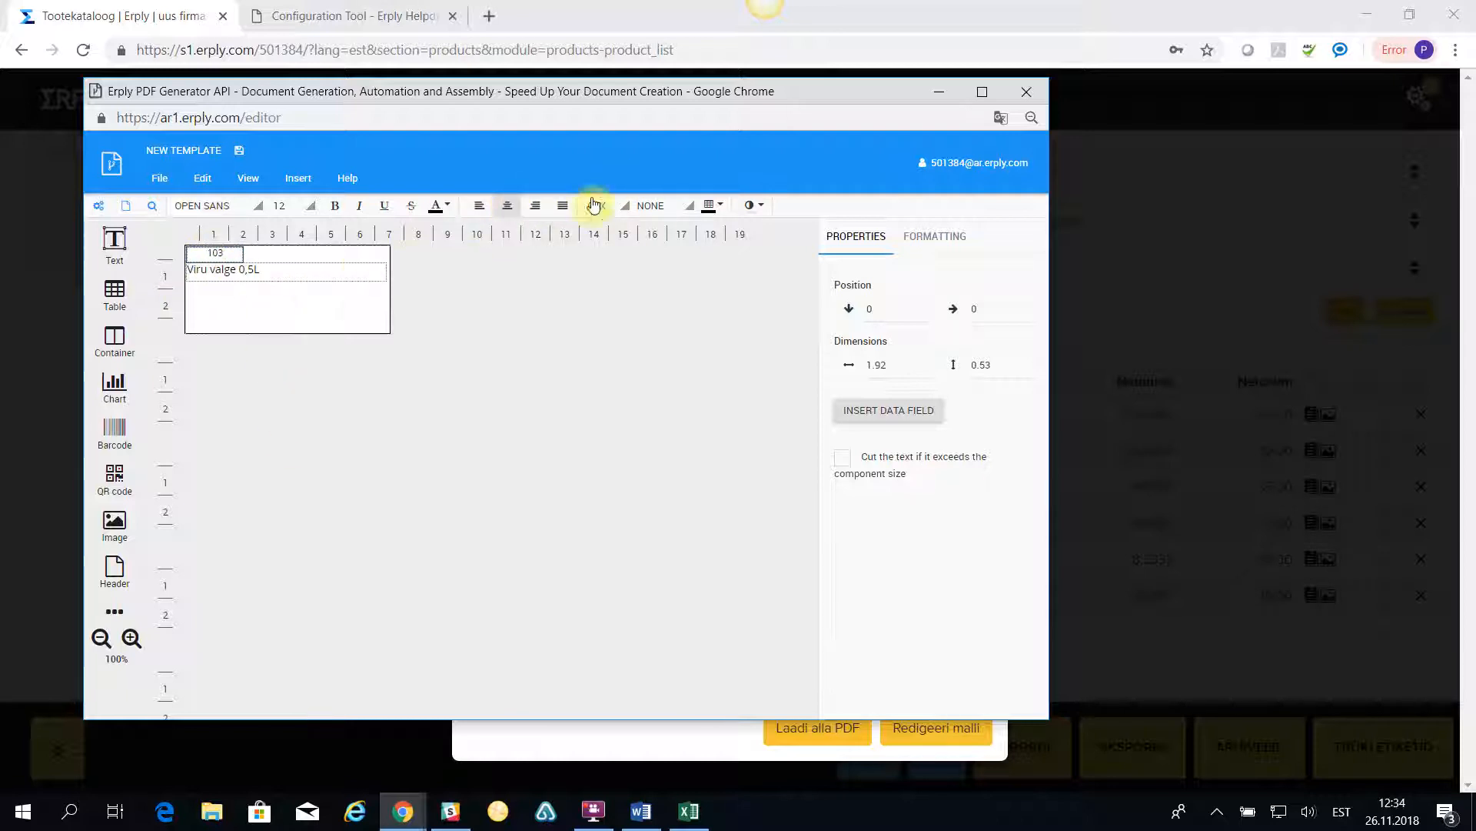
left_click(535, 205)
left_click(246, 276)
left_click(507, 206)
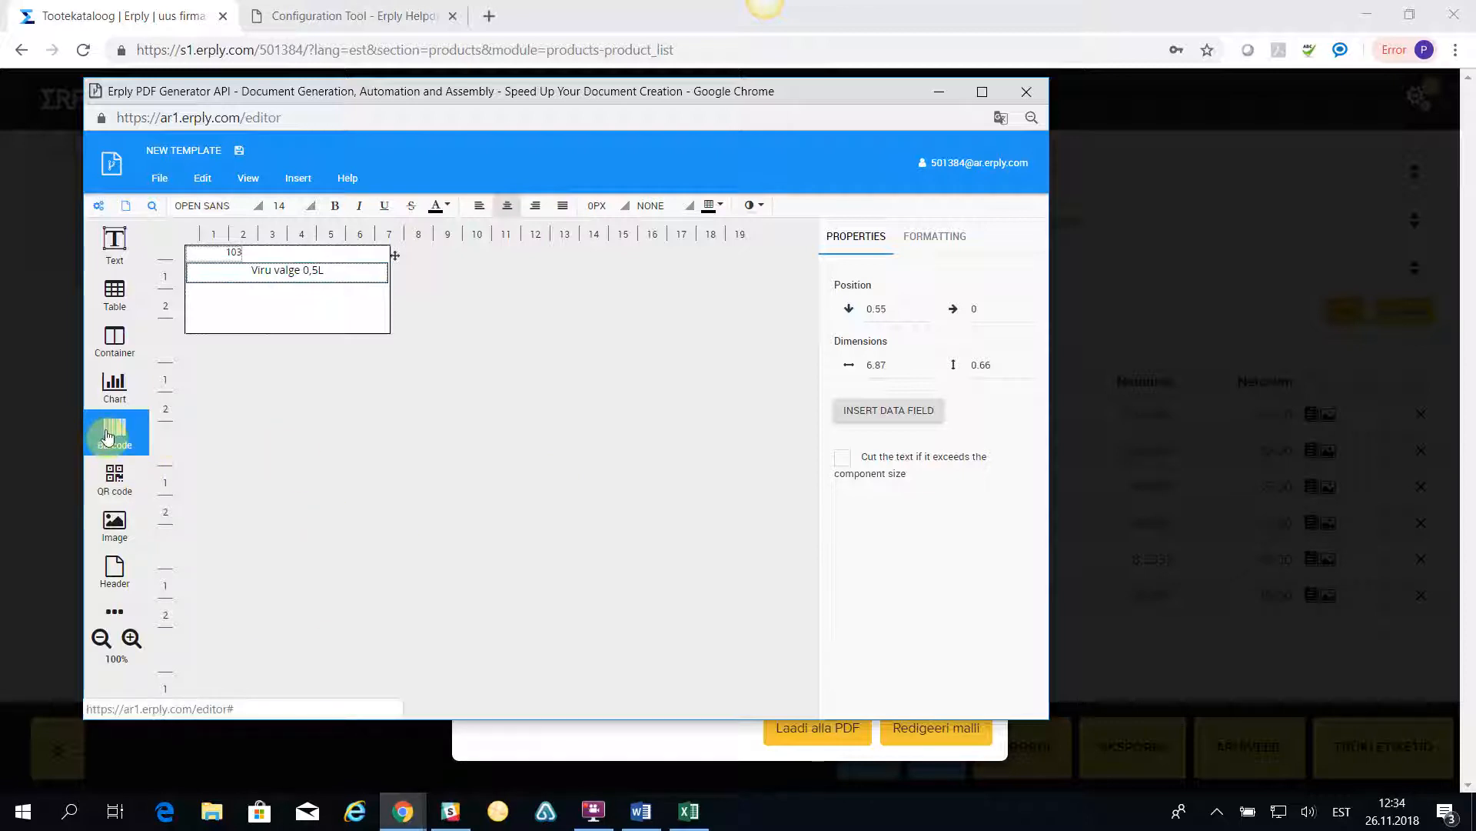
Add a barcode of about 3.61 × 1.32 cm below the product name, at the label's left side, and insert the EAN data field.
left_click_drag(108, 436, 219, 309)
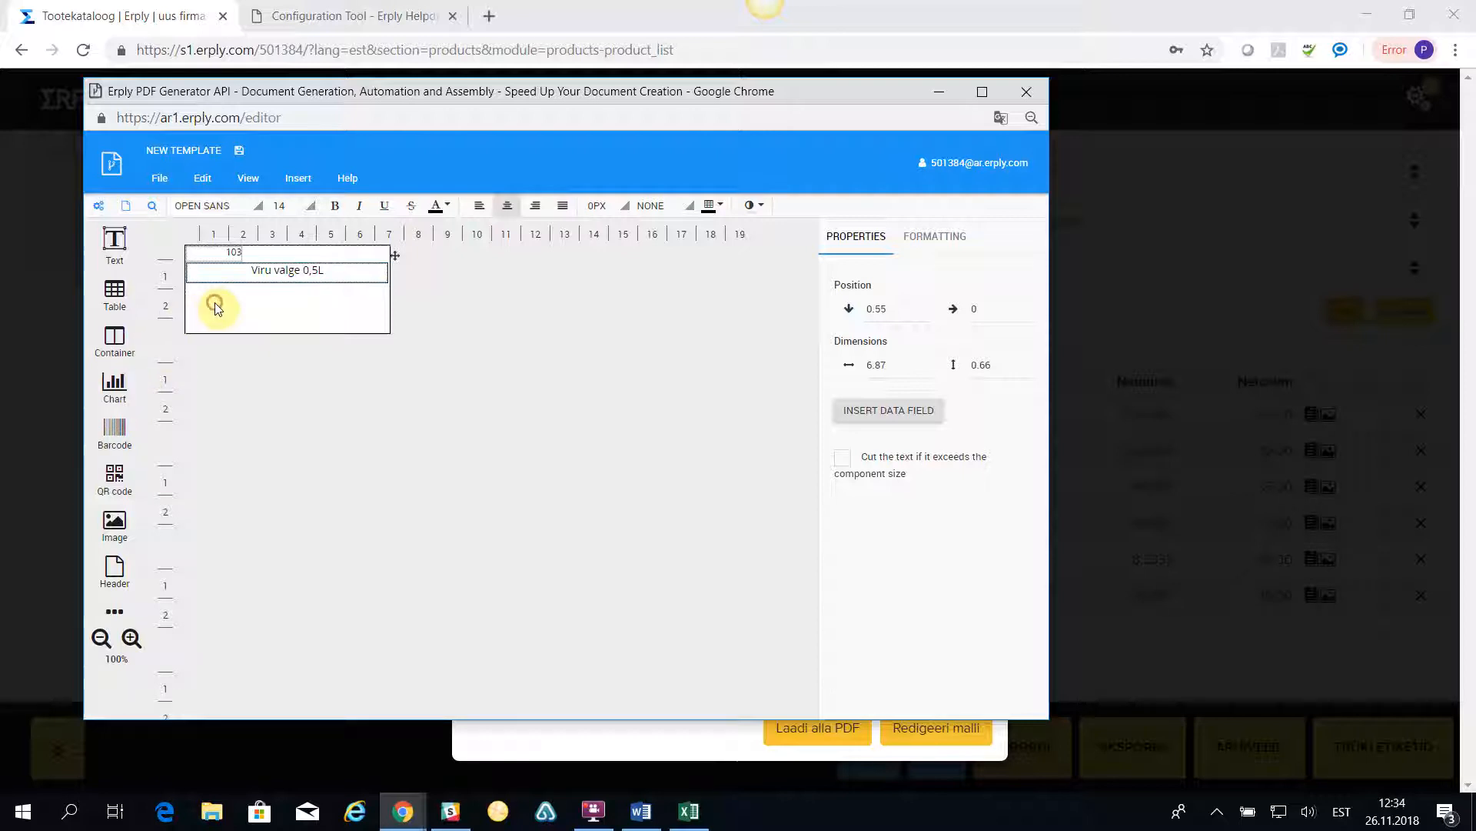
left_click_drag(229, 306, 197, 306)
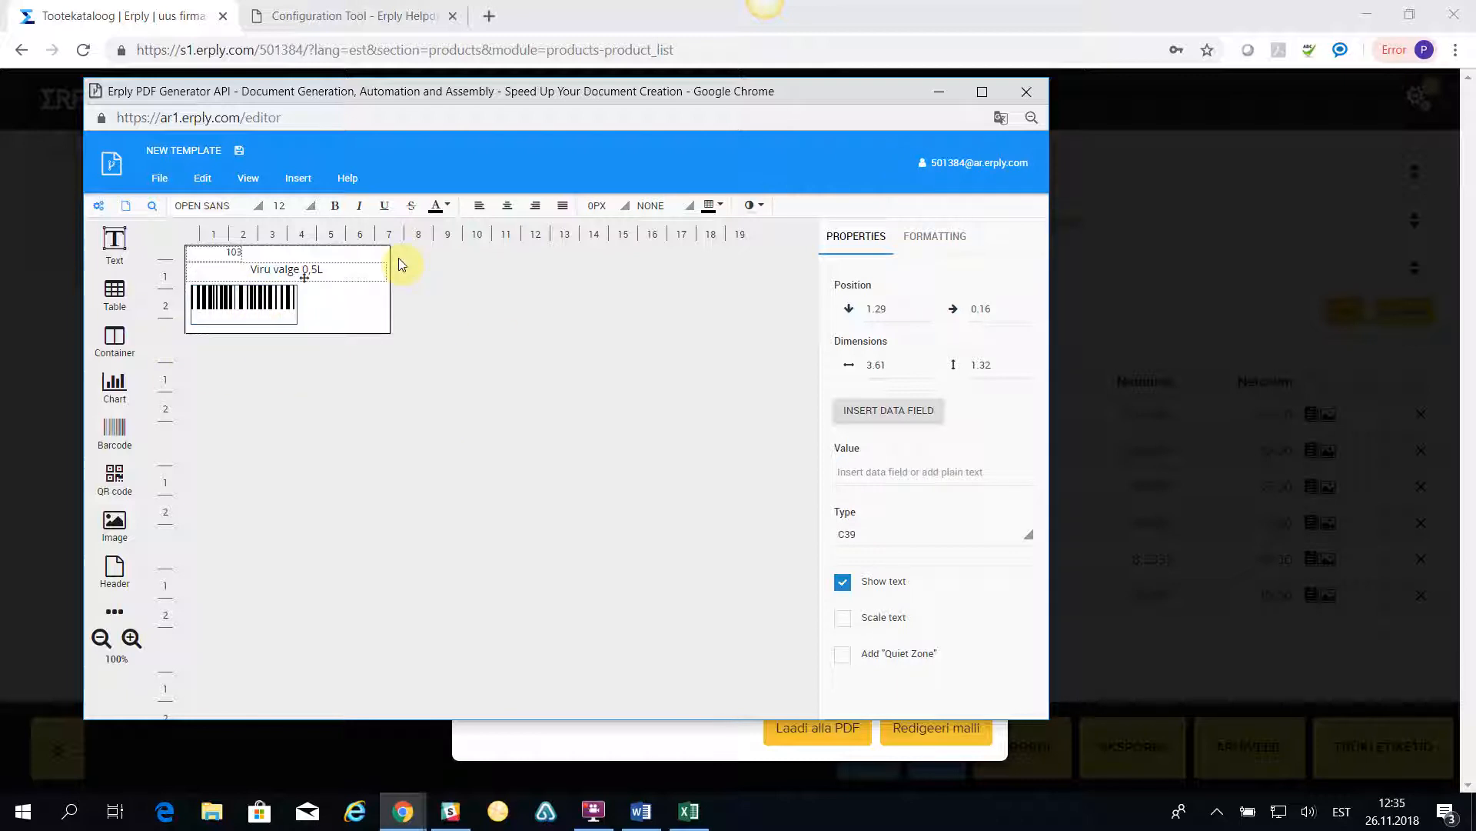
left_click(886, 412)
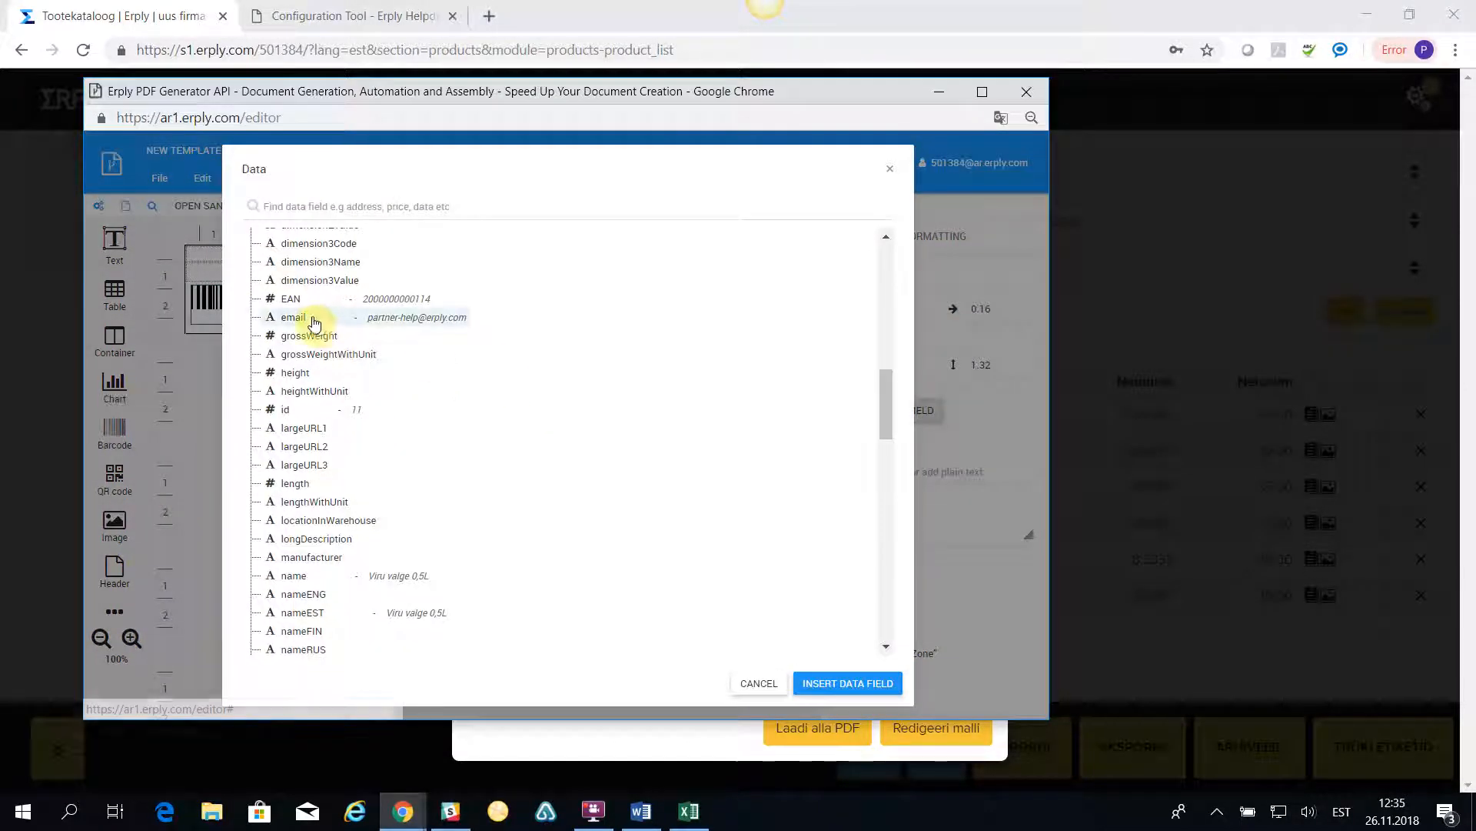
left_click(299, 300)
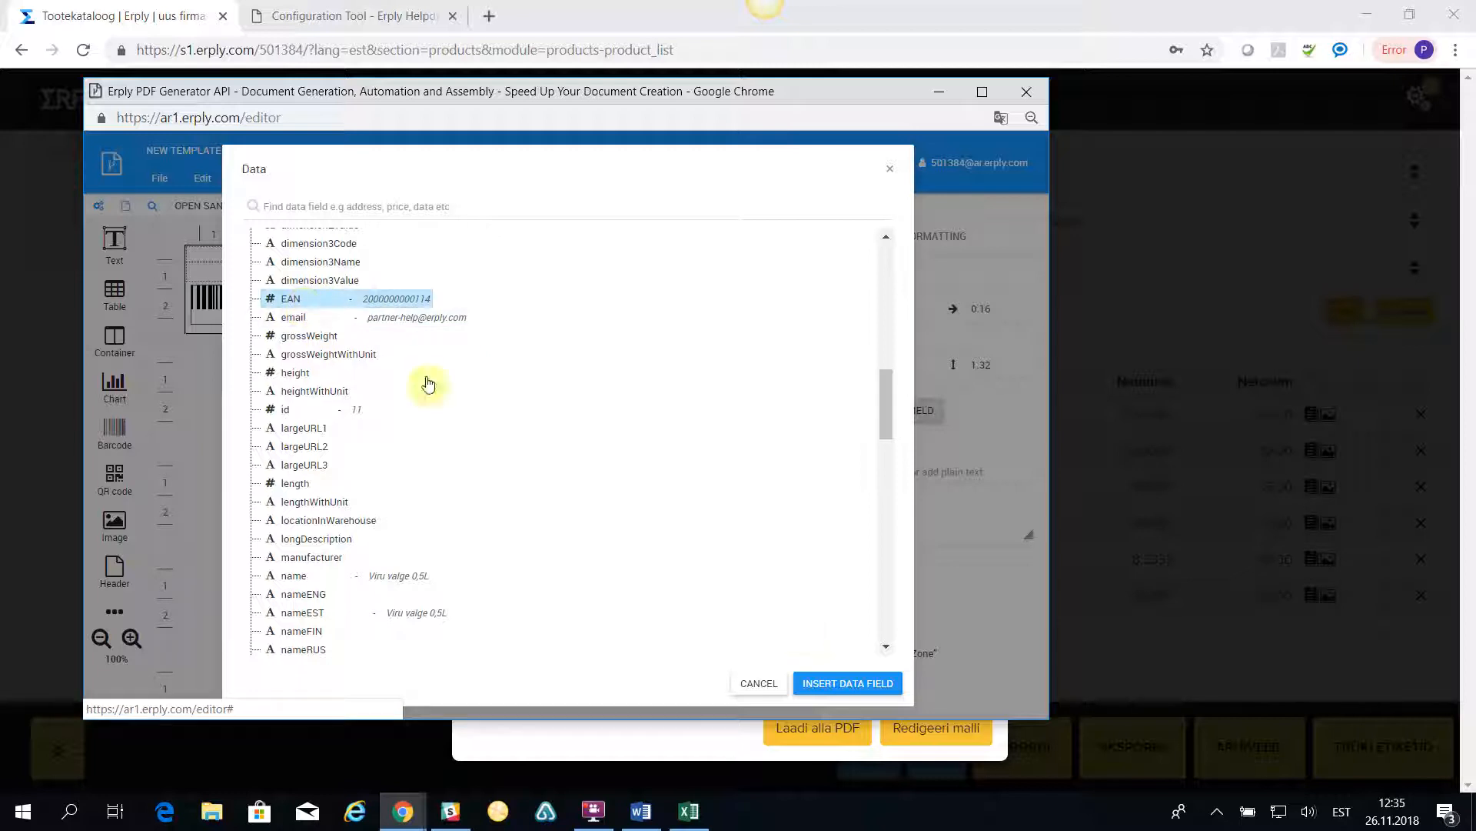
left_click(883, 693)
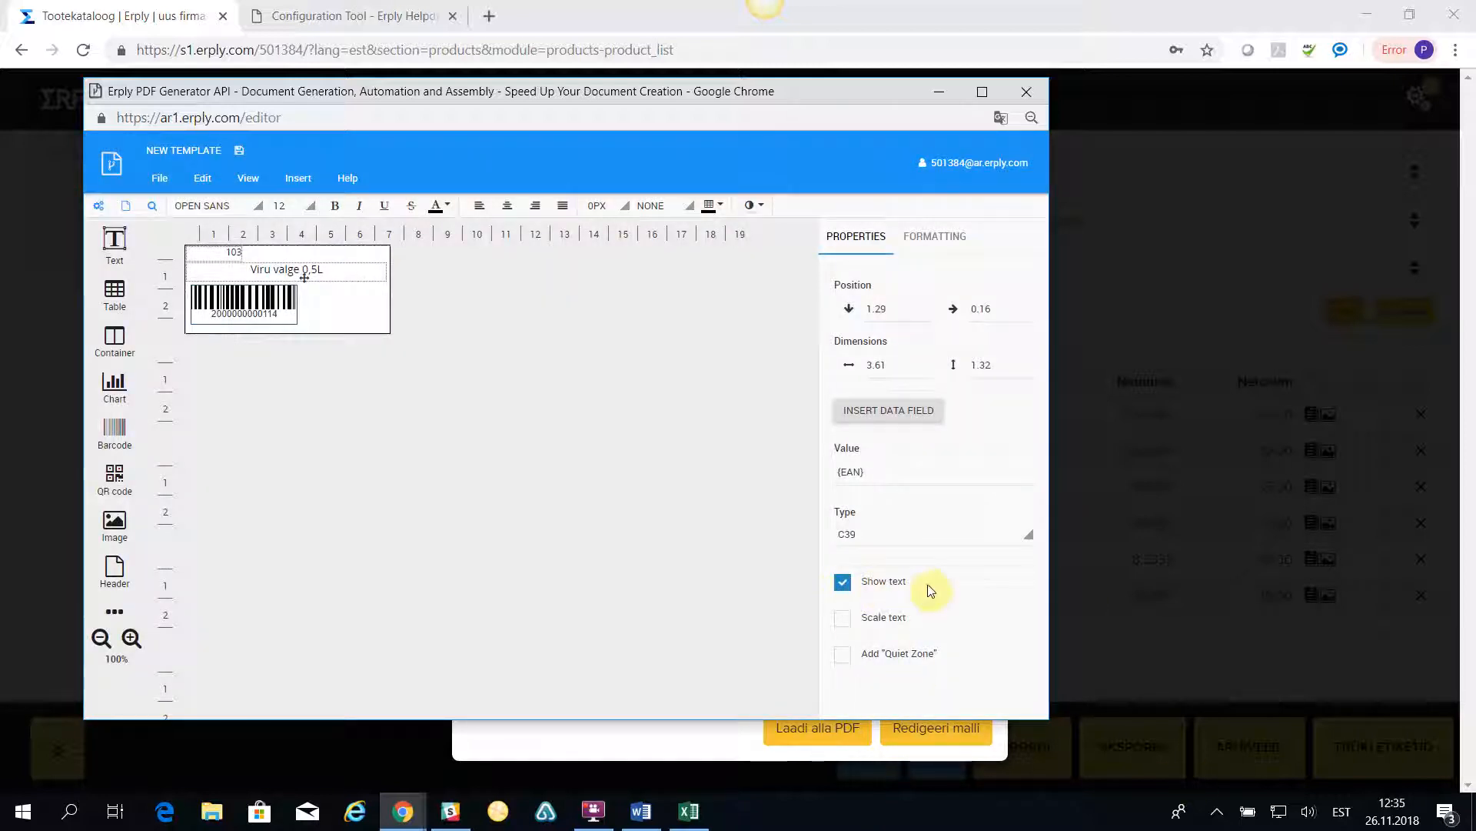
Toggle the barcode's text off and back on, and set the barcode type to EAN13.
left_click(844, 582)
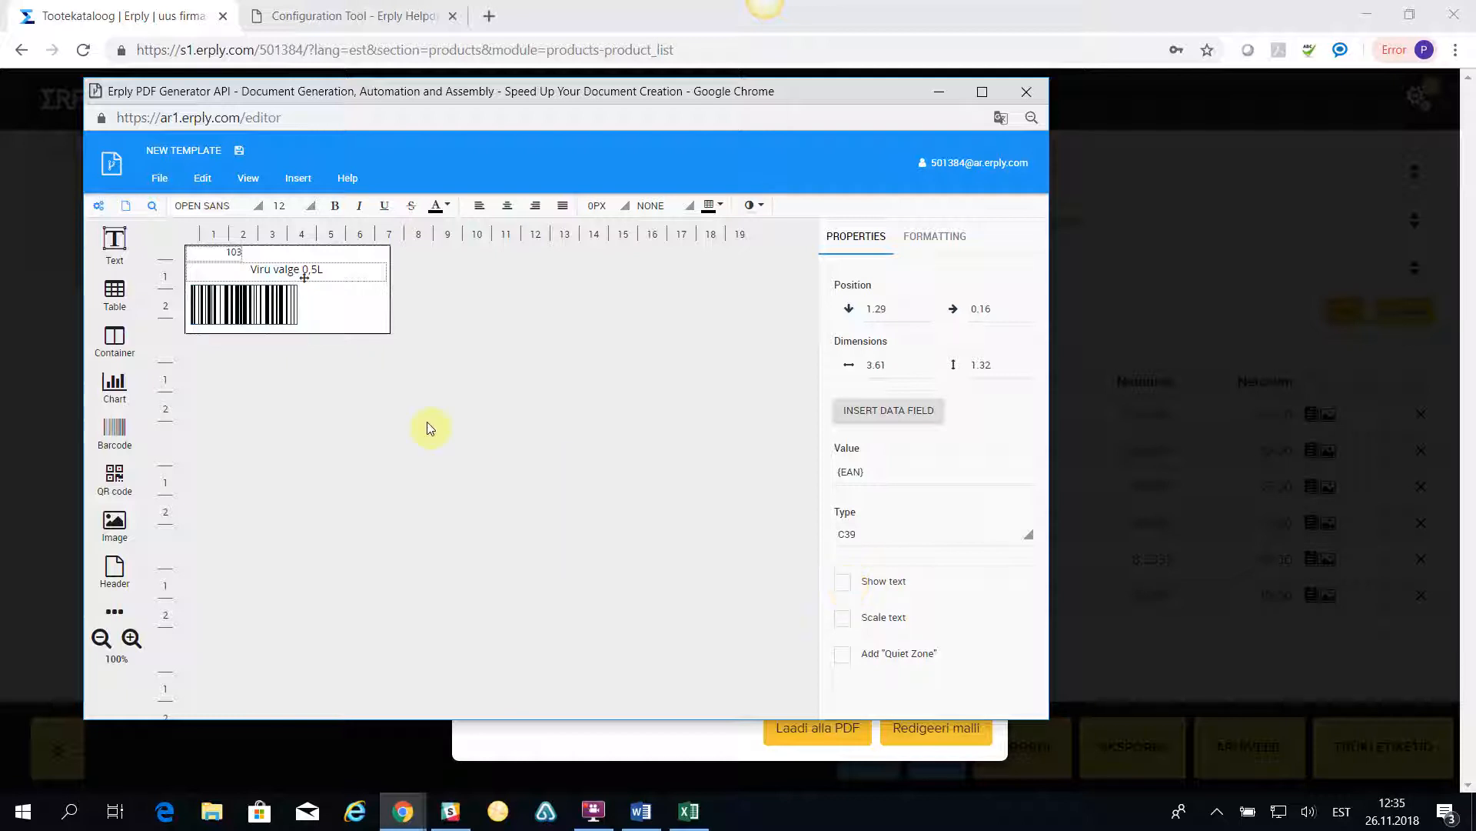
left_click(843, 582)
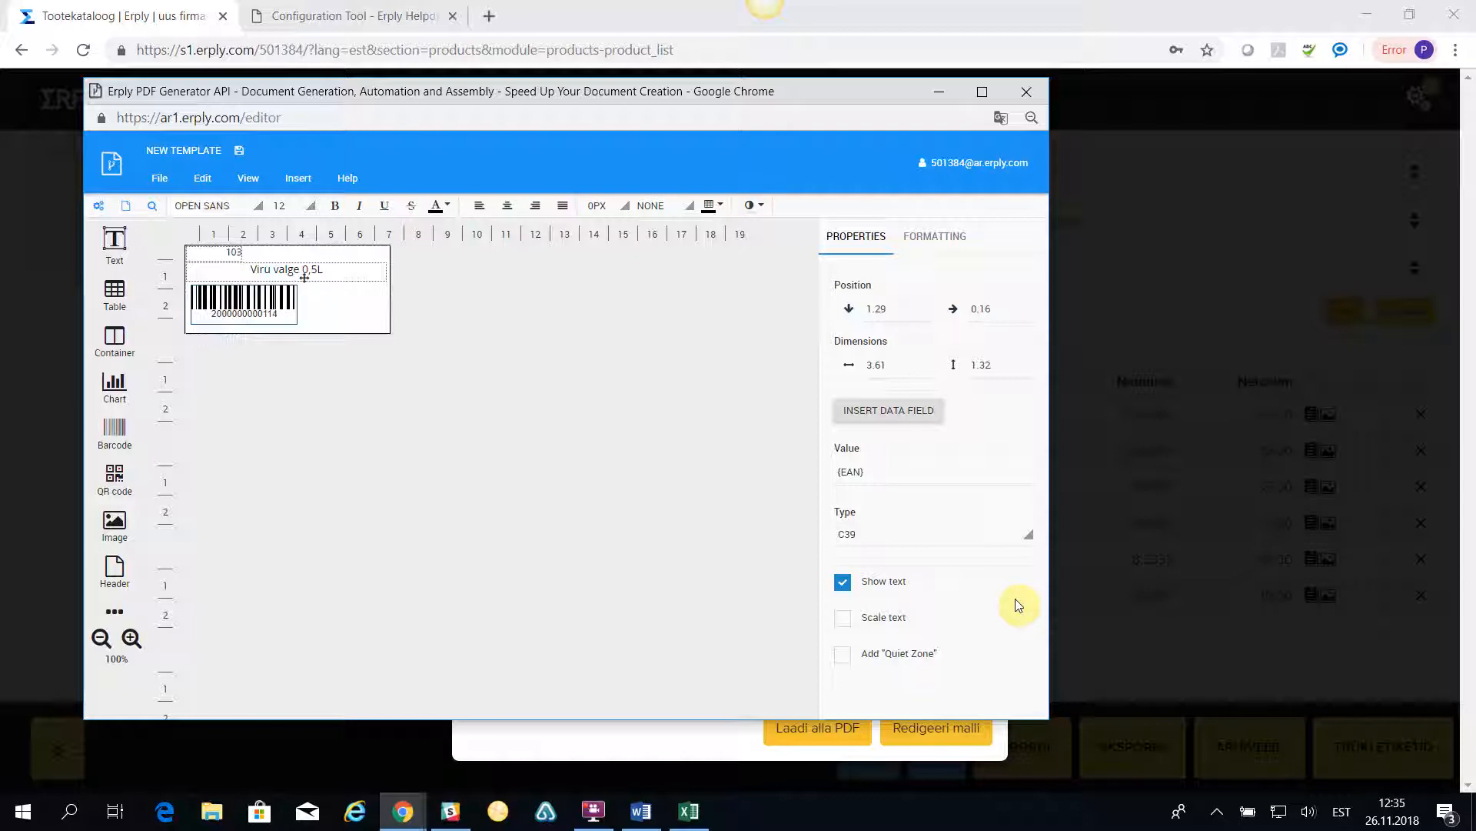
left_click(1032, 541)
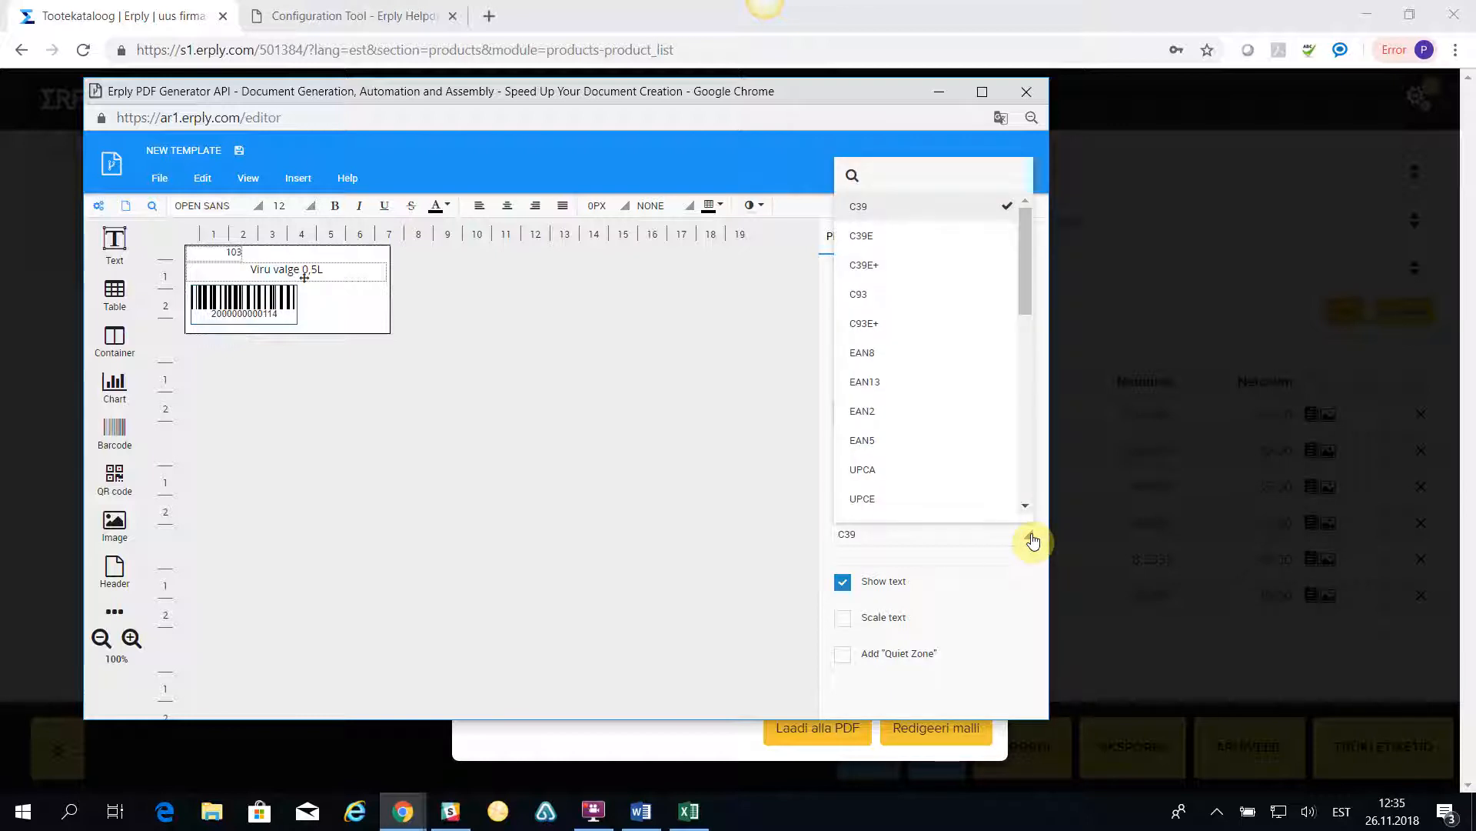
left_click(899, 382)
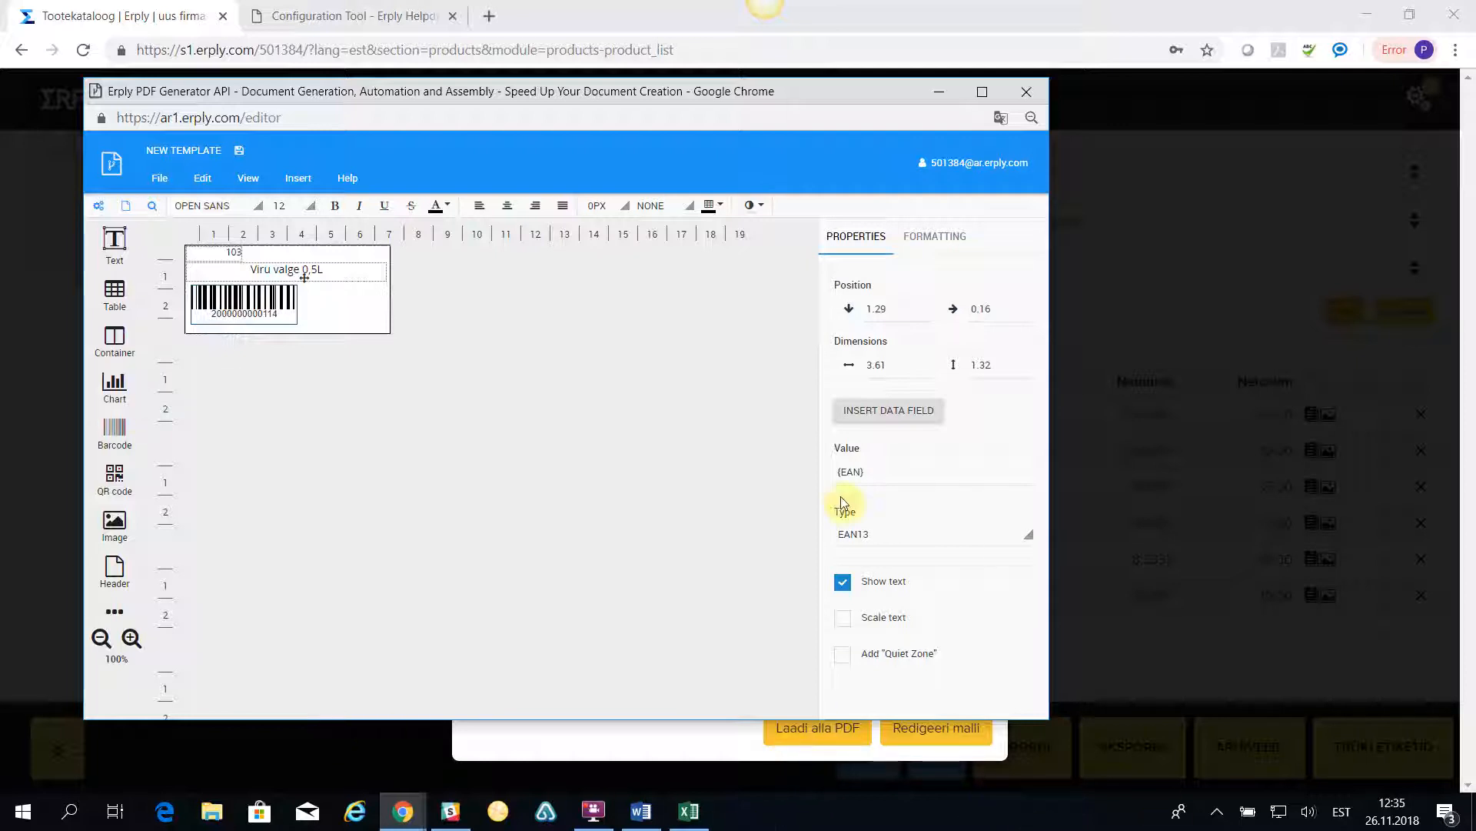
Add a text field of about 2.45 × 1.05 cm to the right of the barcode, with bold text at size 14.
left_click(118, 237)
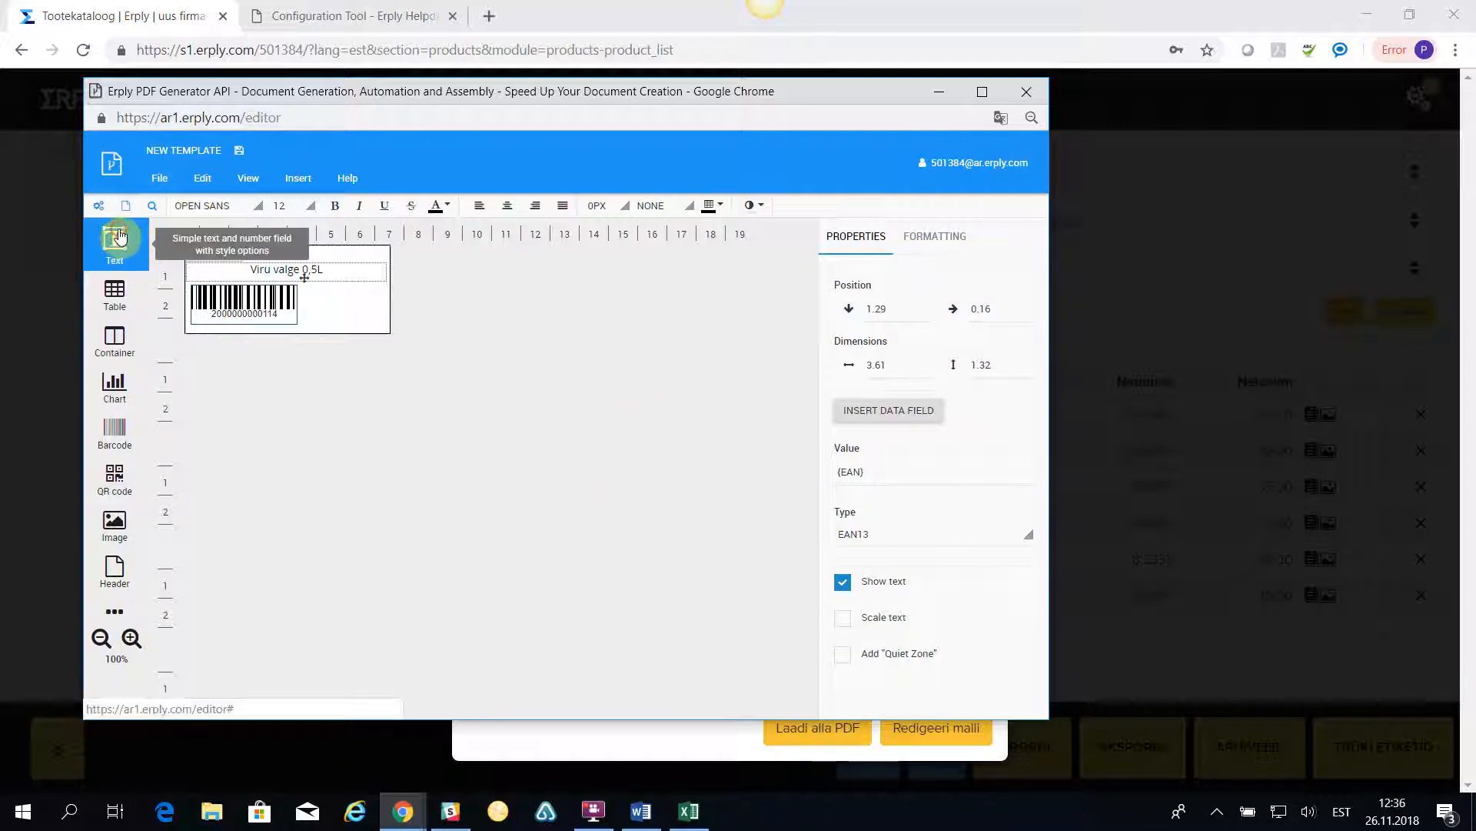
left_click_drag(118, 237, 380, 303)
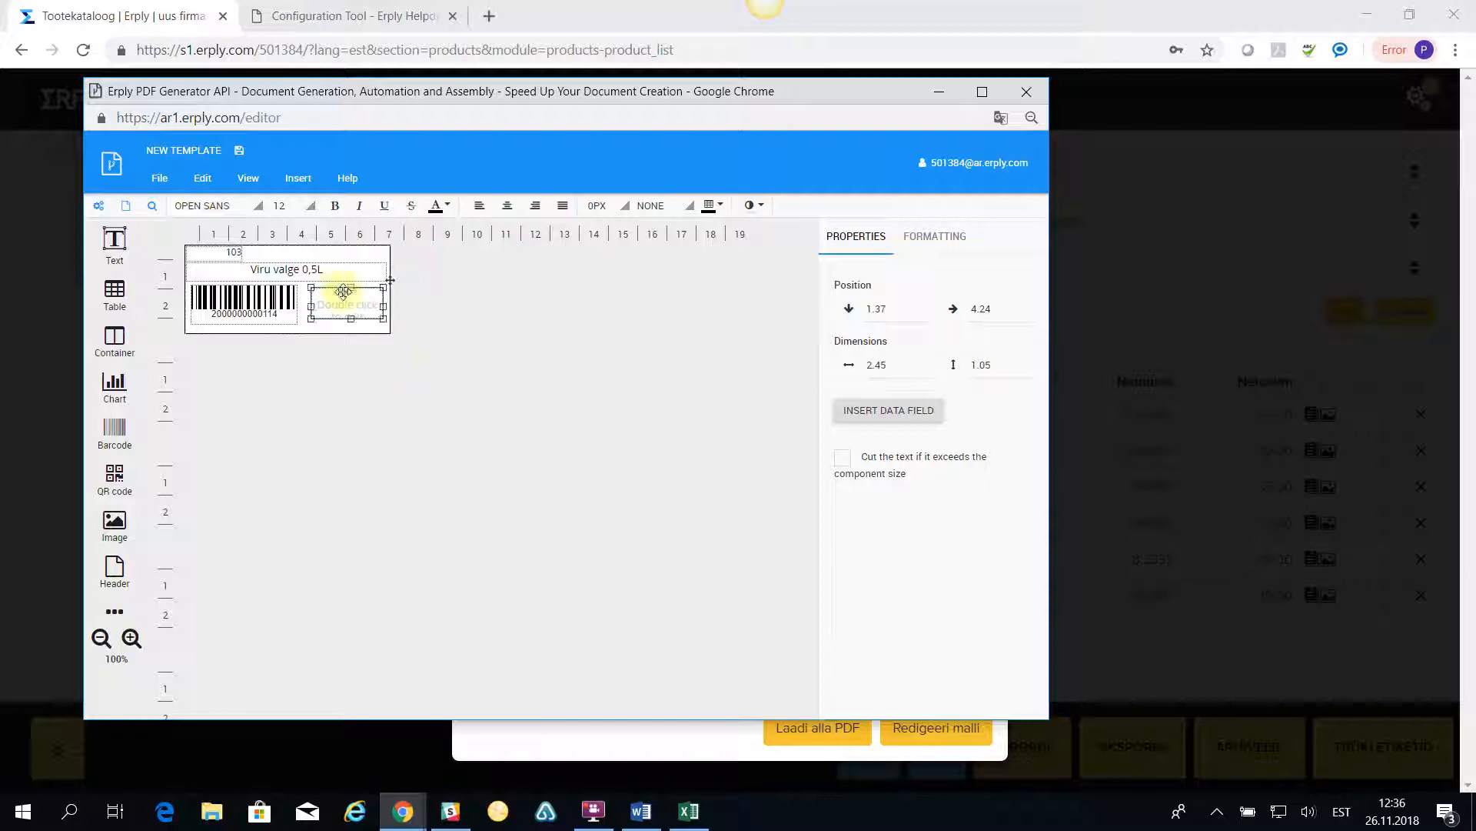
left_click(337, 206)
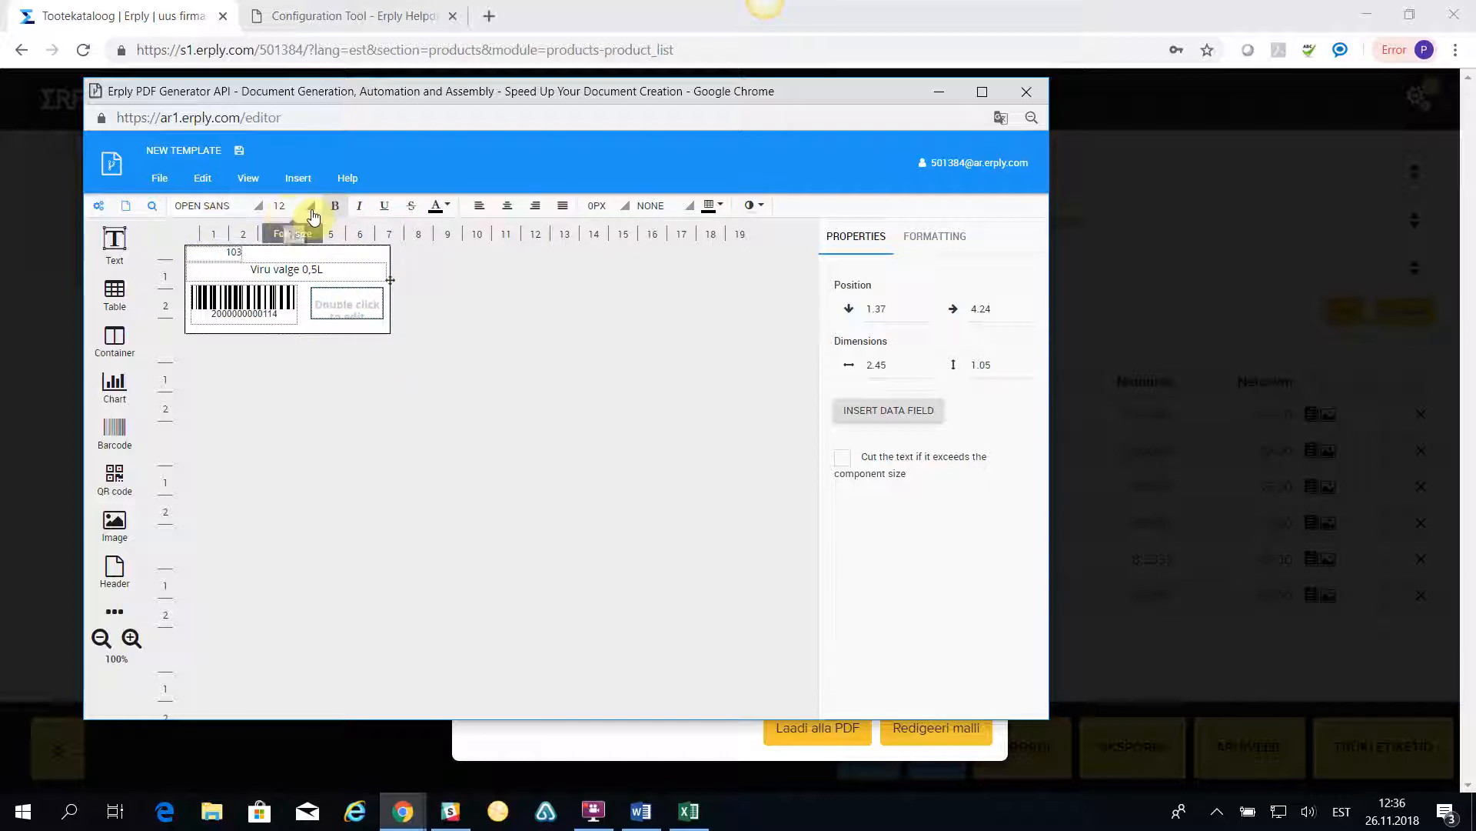
left_click(312, 207)
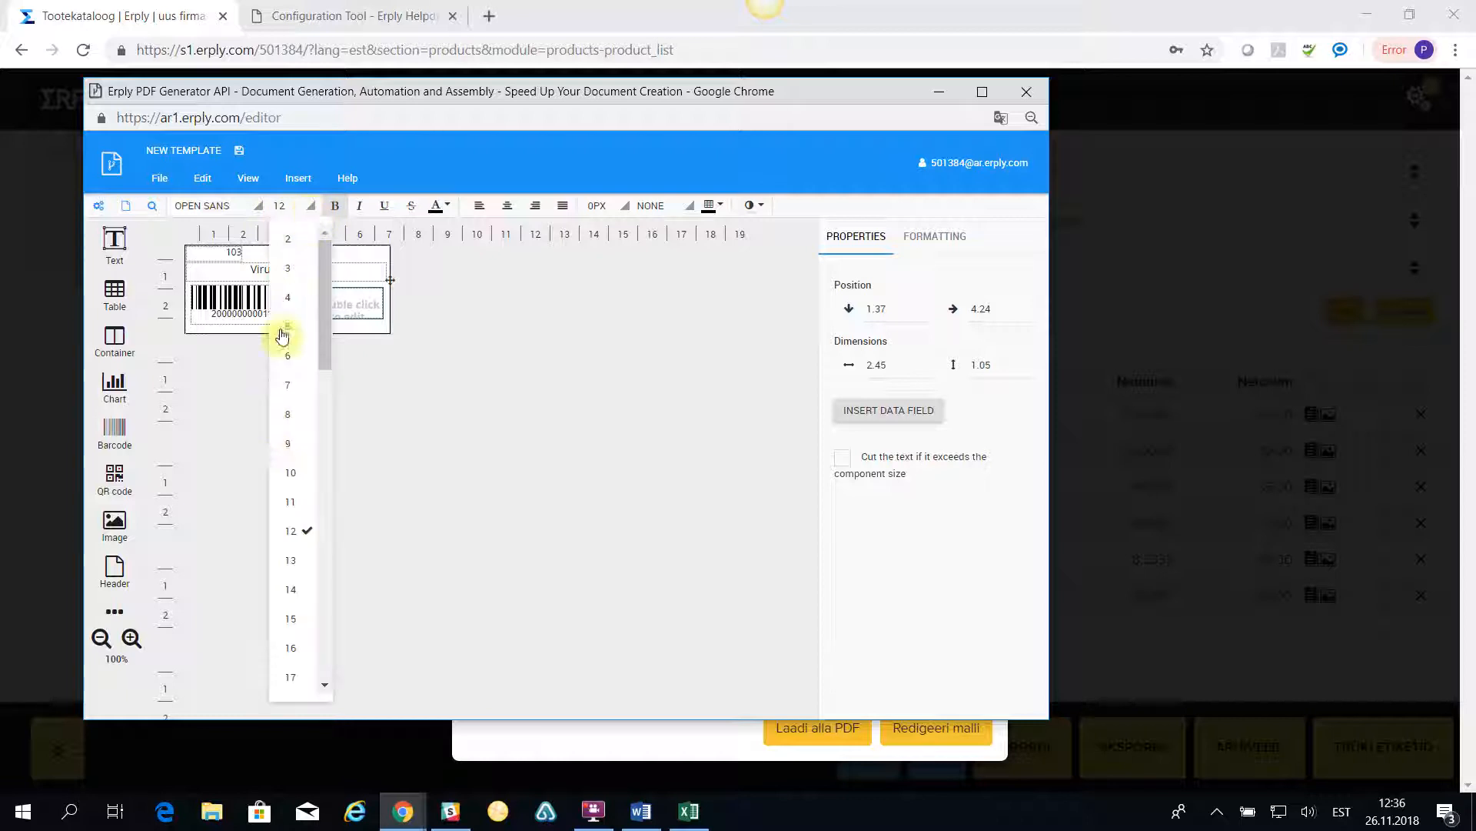
left_click(287, 591)
Insert the originalPriceWithCurrency data field into the text field beside the barcode.
left_click(345, 302)
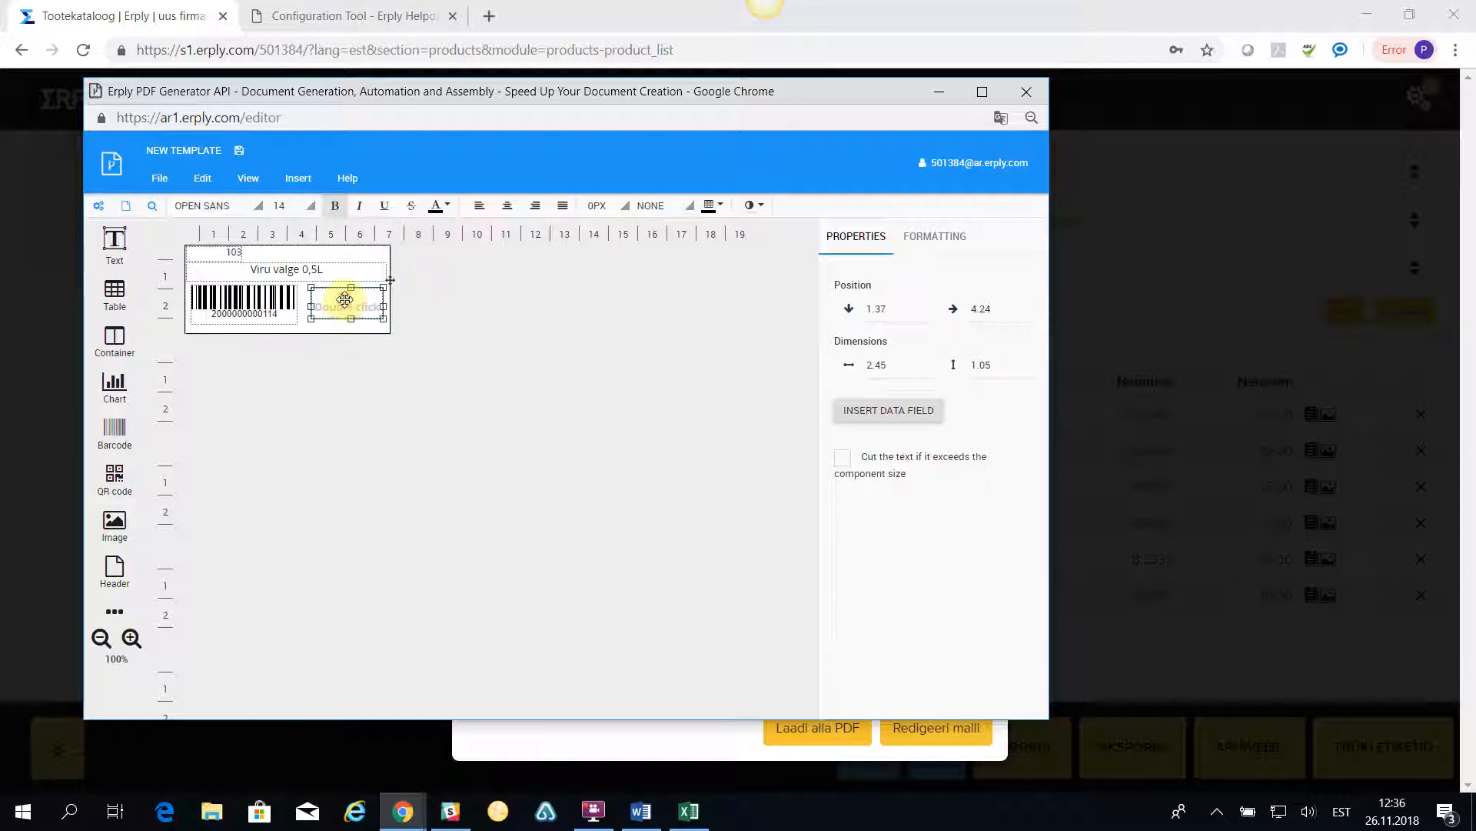
left_click(886, 410)
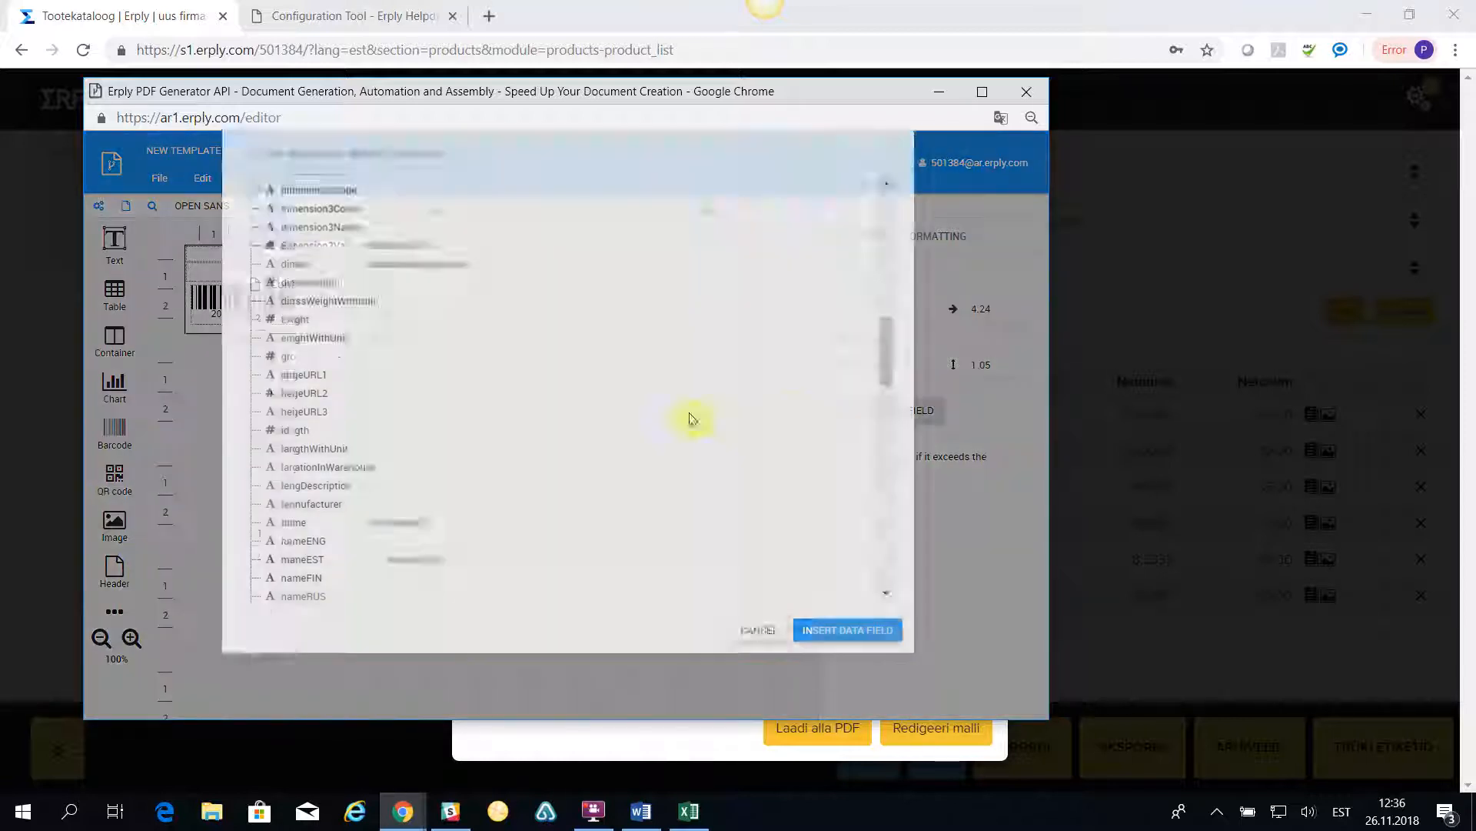
scroll(303, 461, "down", 4)
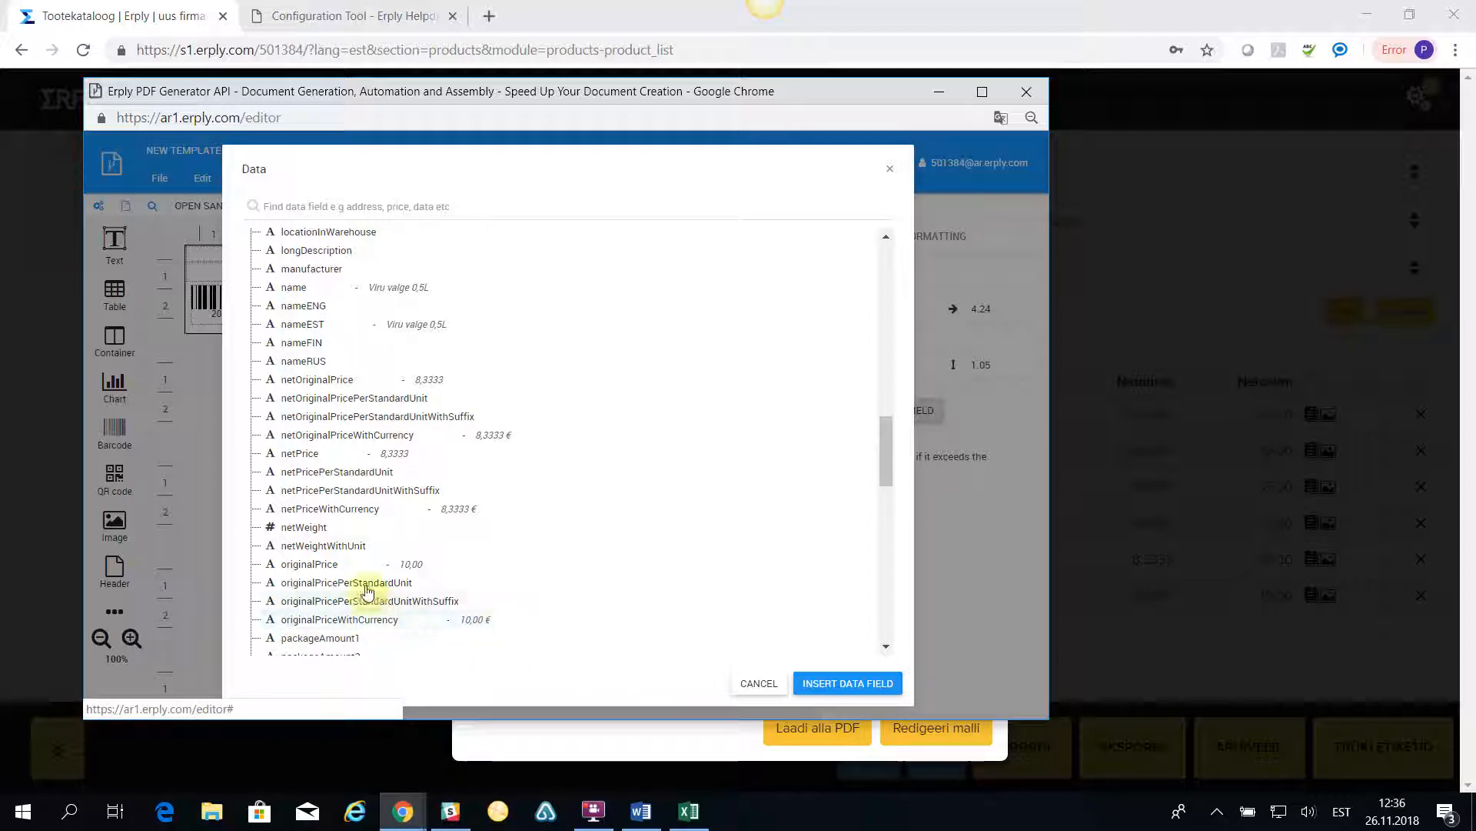
left_click(341, 628)
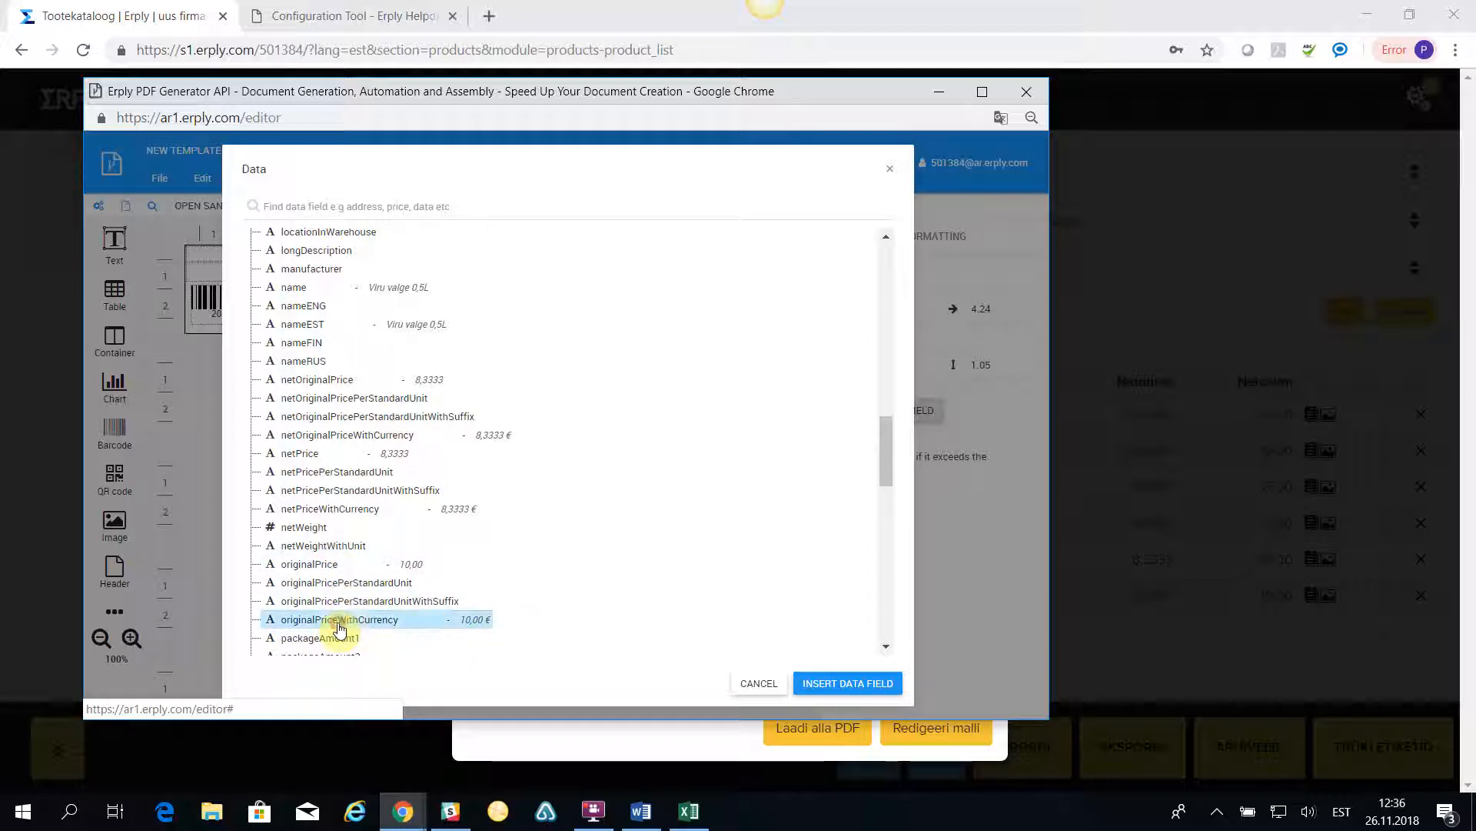
left_click(838, 683)
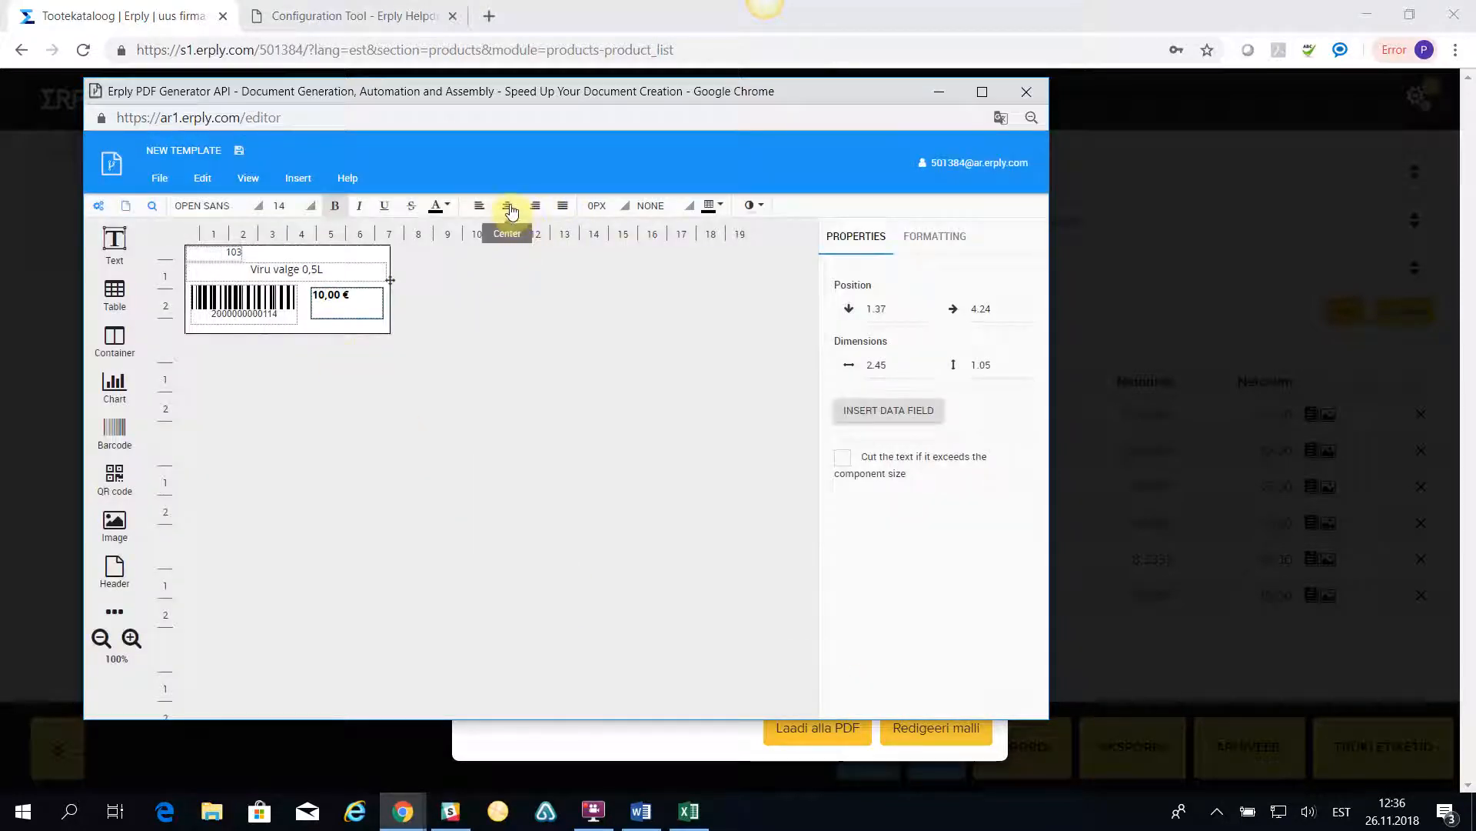
Right-align the price at font size 17 and reduce its field's height to about 0.68 cm.
left_click(538, 212)
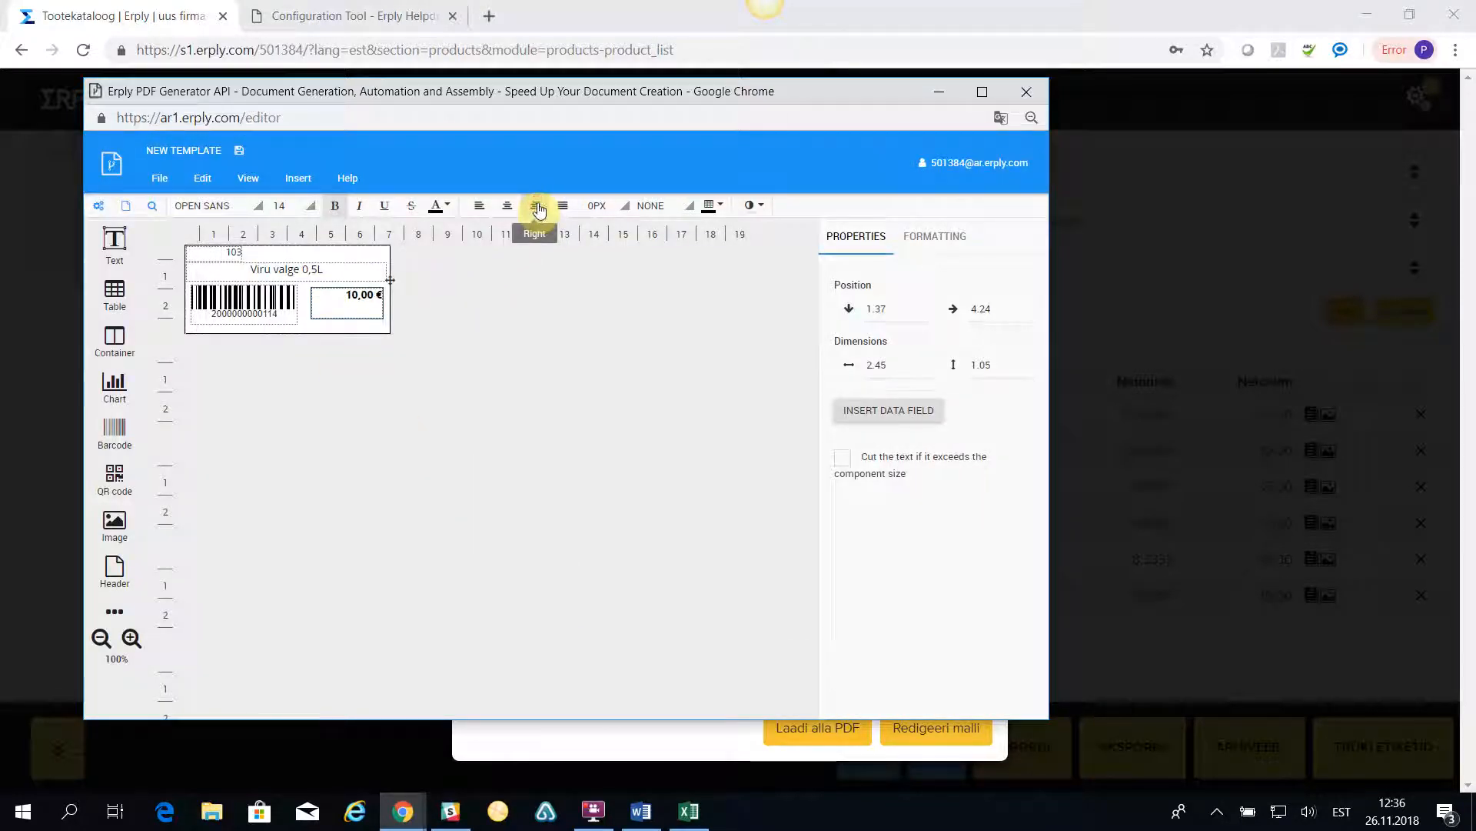
left_click(311, 205)
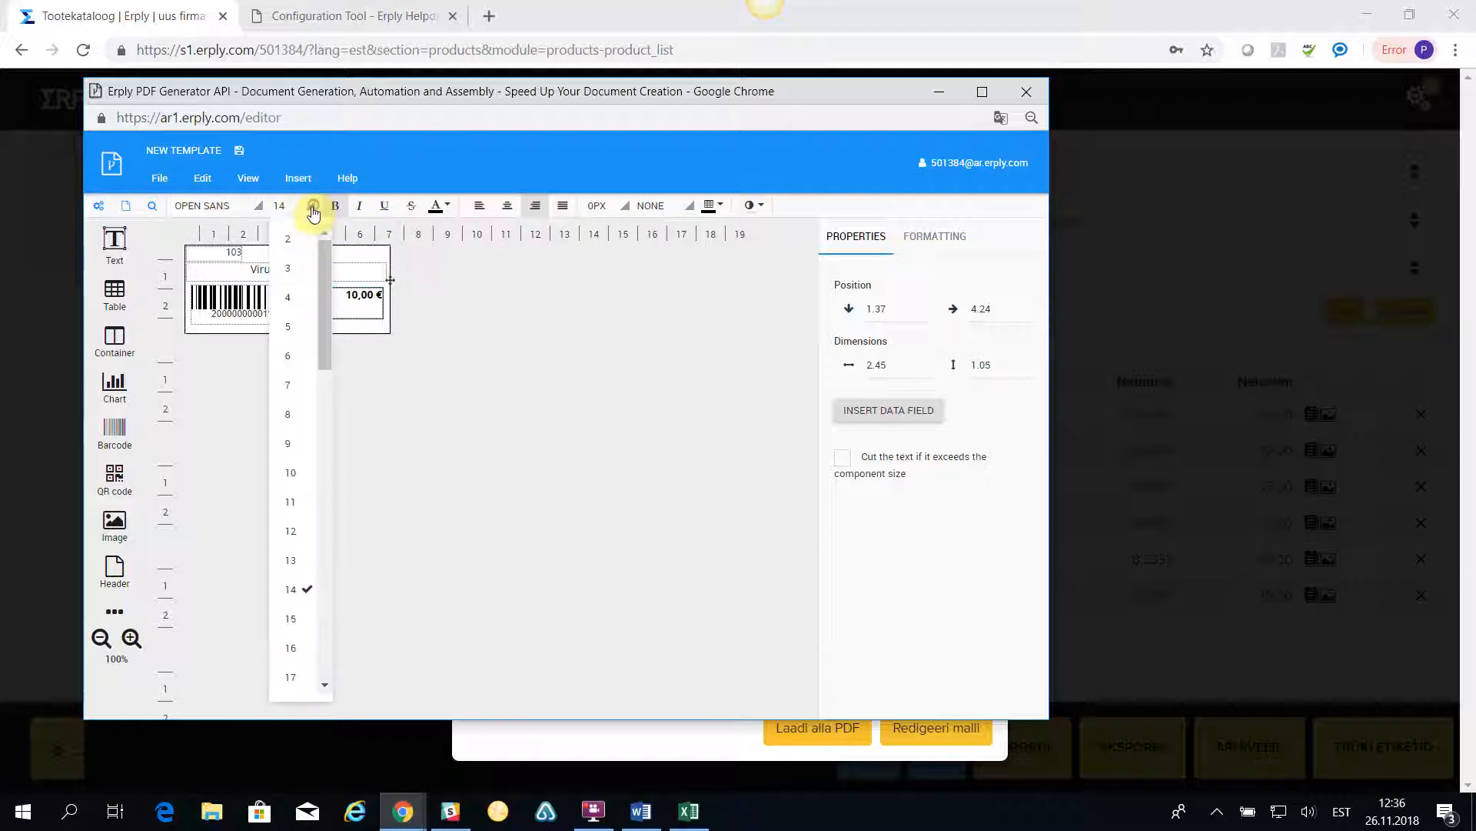
left_click(290, 678)
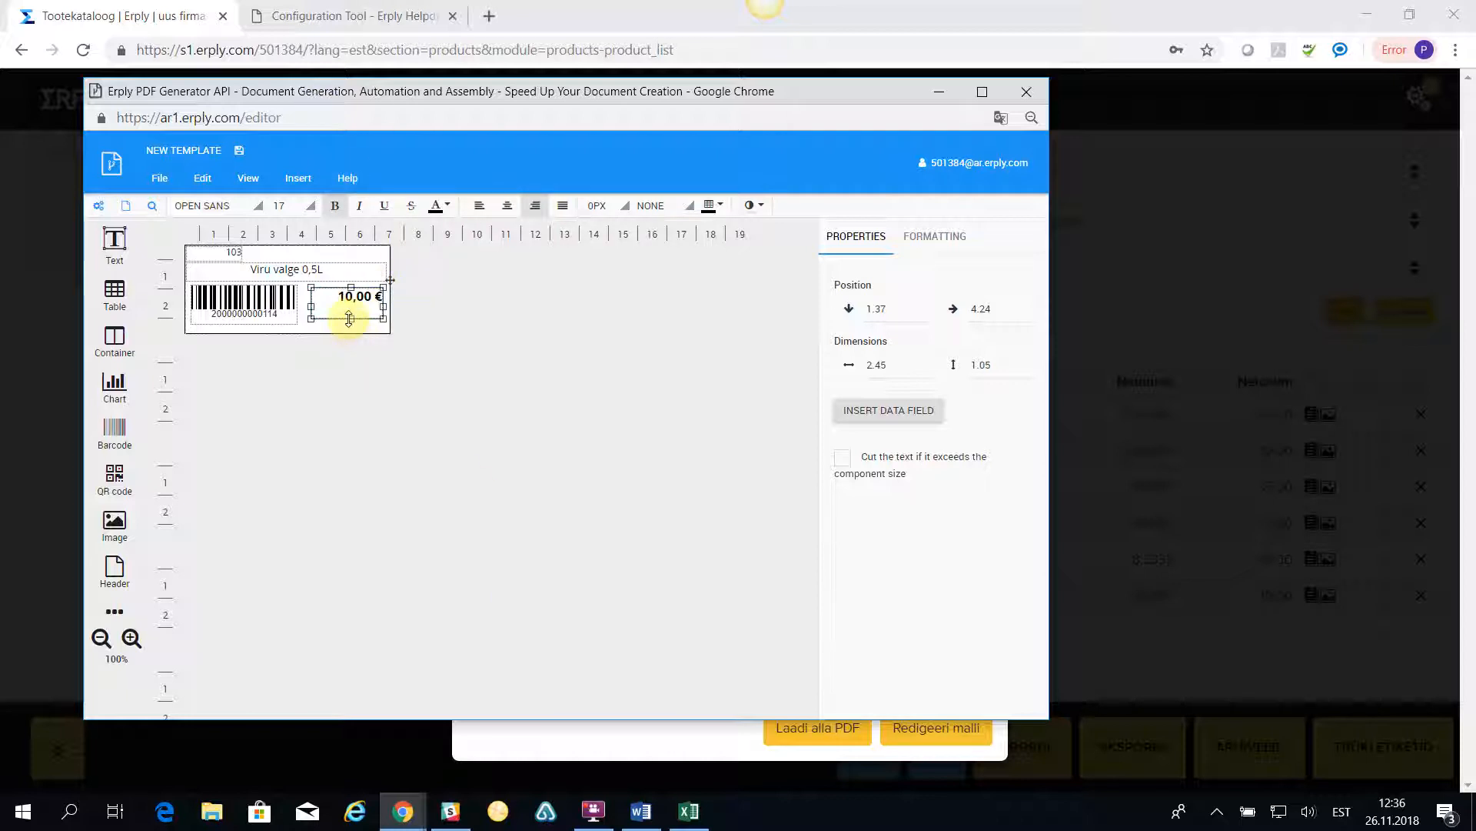
left_click_drag(349, 318, 350, 306)
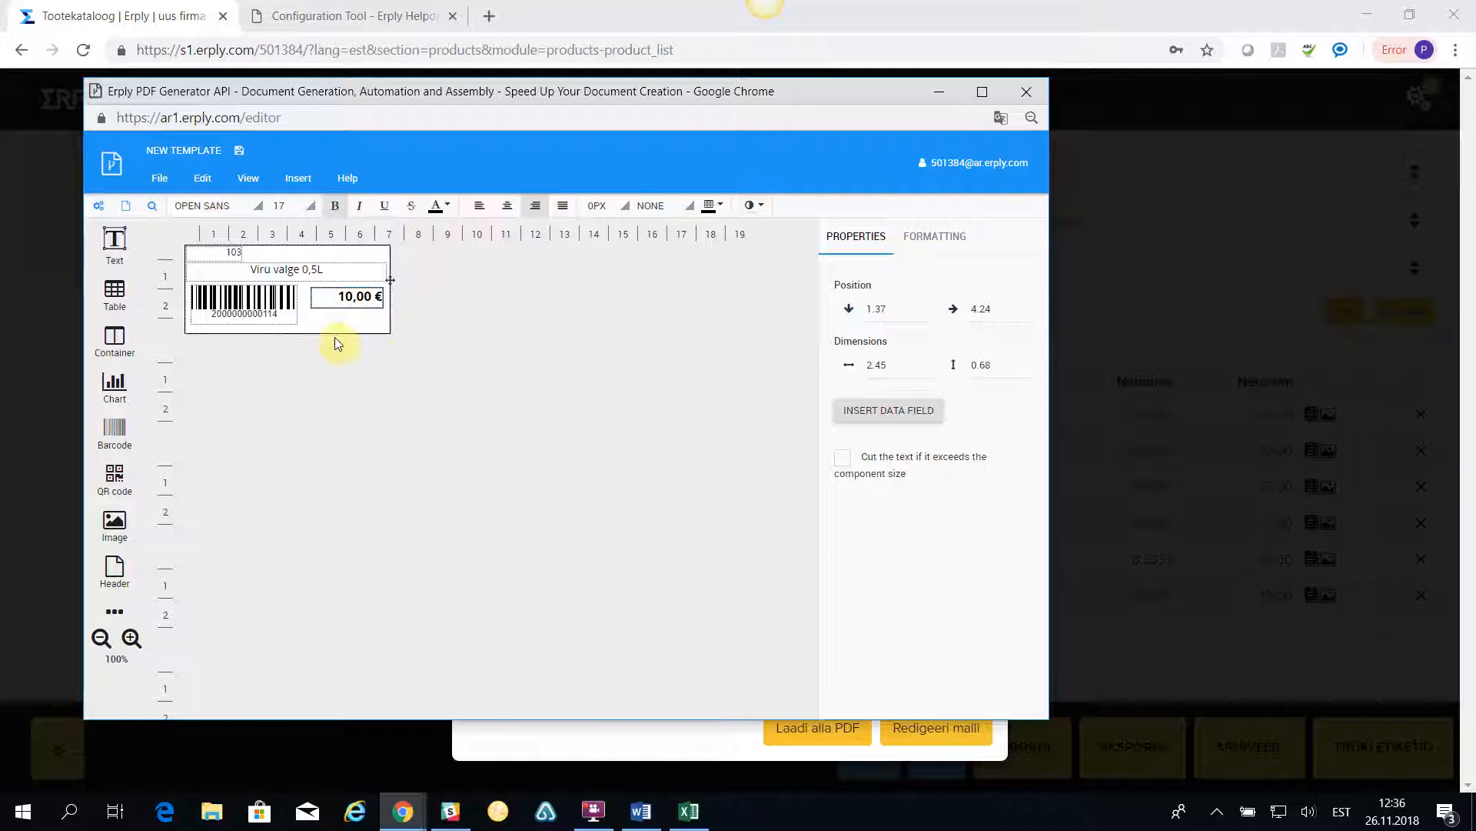
Add a text field of about 2.37 × 0.74 cm below the price and insert the originalPricePerStandardUnitWithSuffix data field into it.
left_click_drag(100, 245, 352, 322)
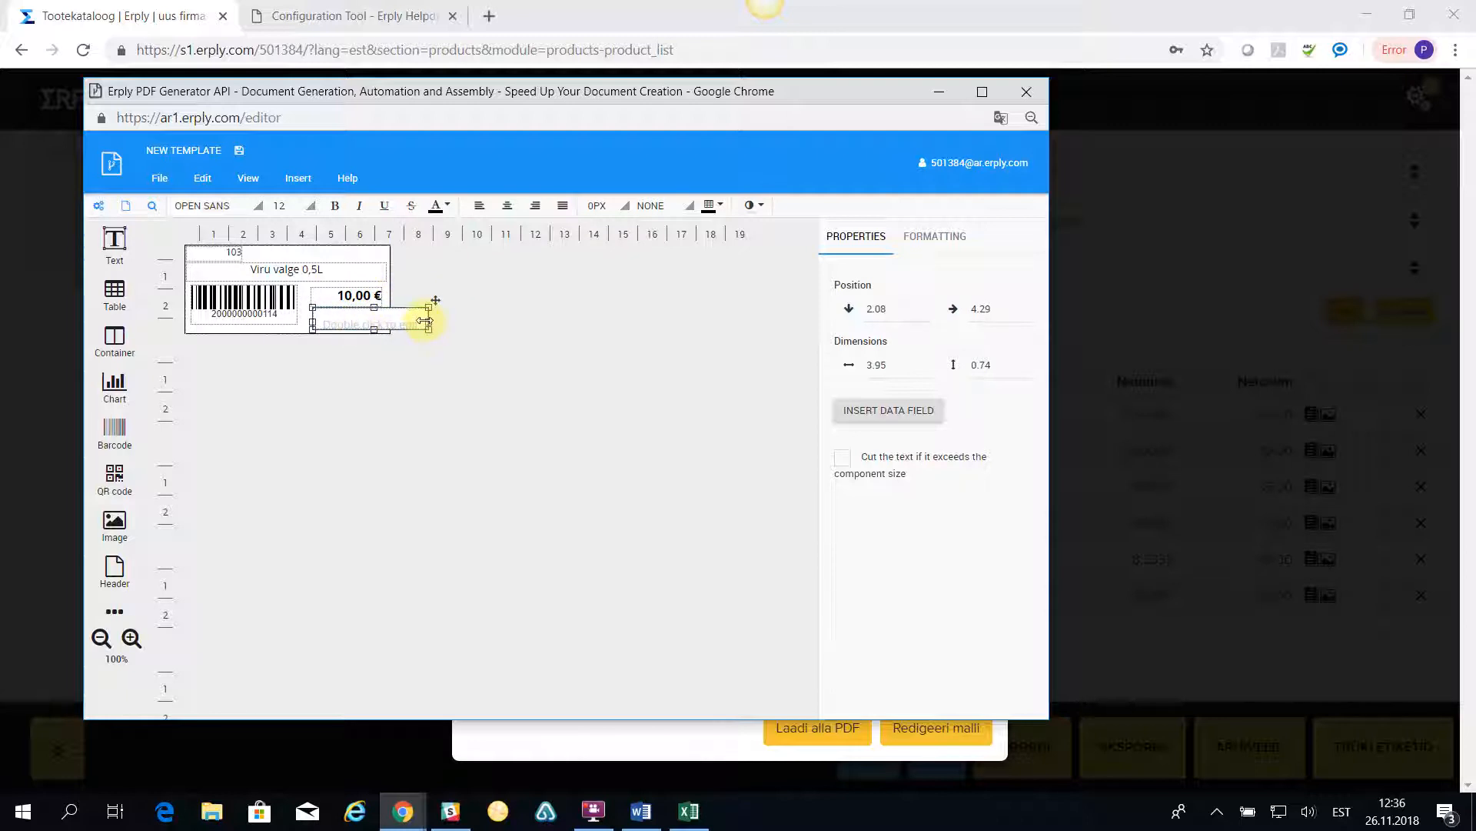
left_click_drag(409, 320, 379, 319)
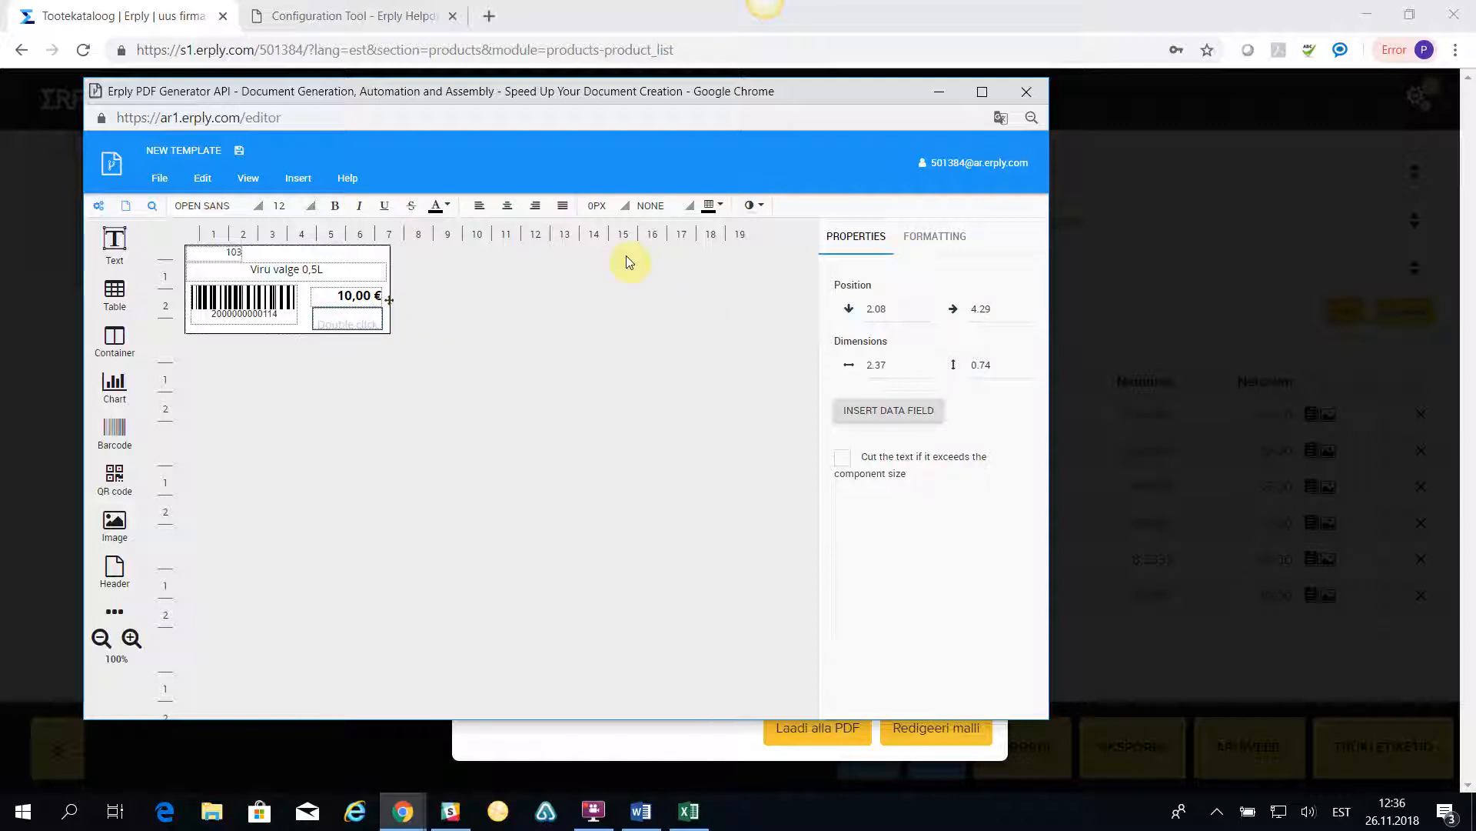
left_click(898, 409)
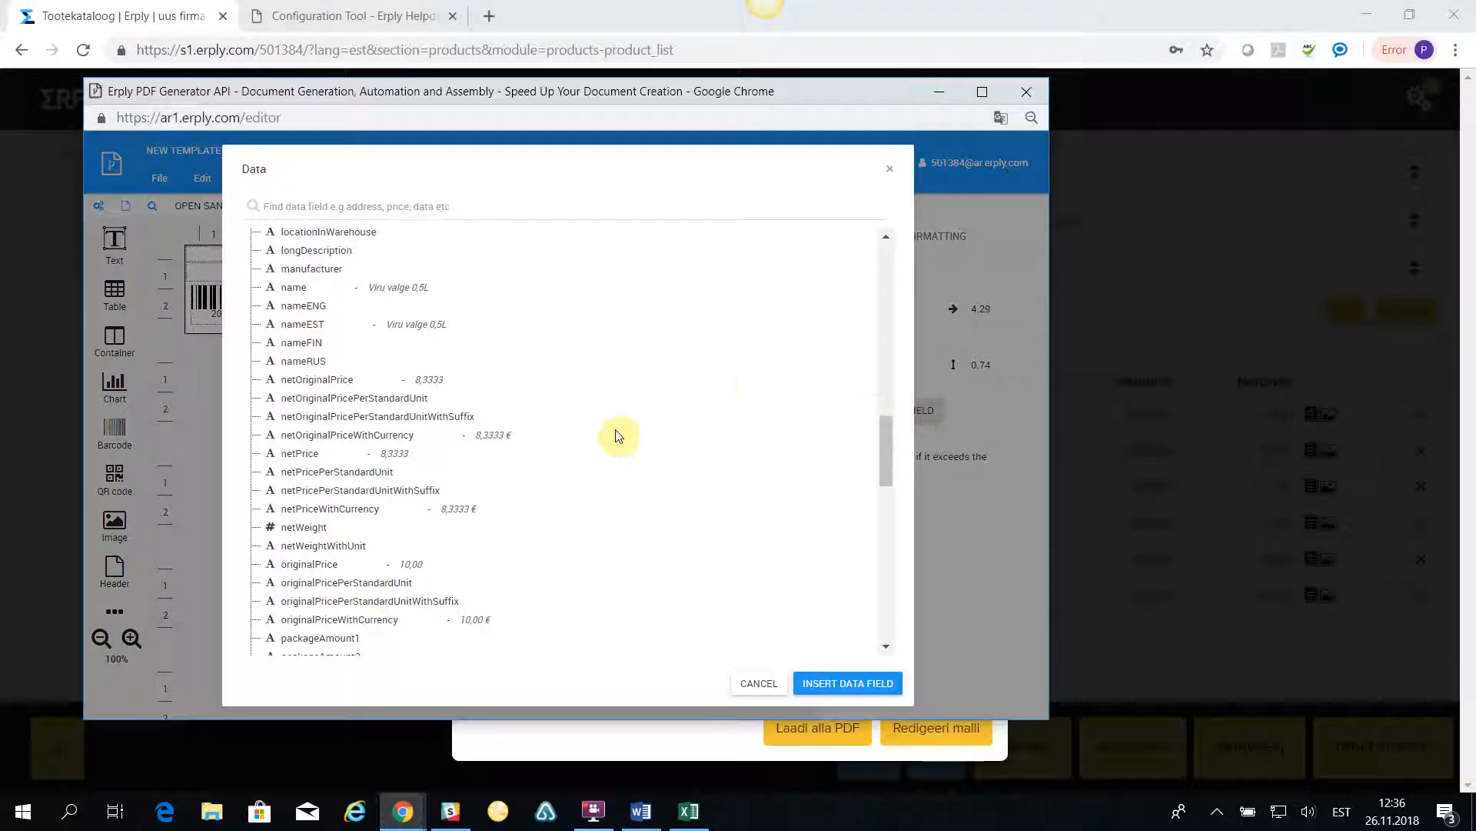
scroll(607, 451, "down", 4)
scroll(615, 451, "up", 1)
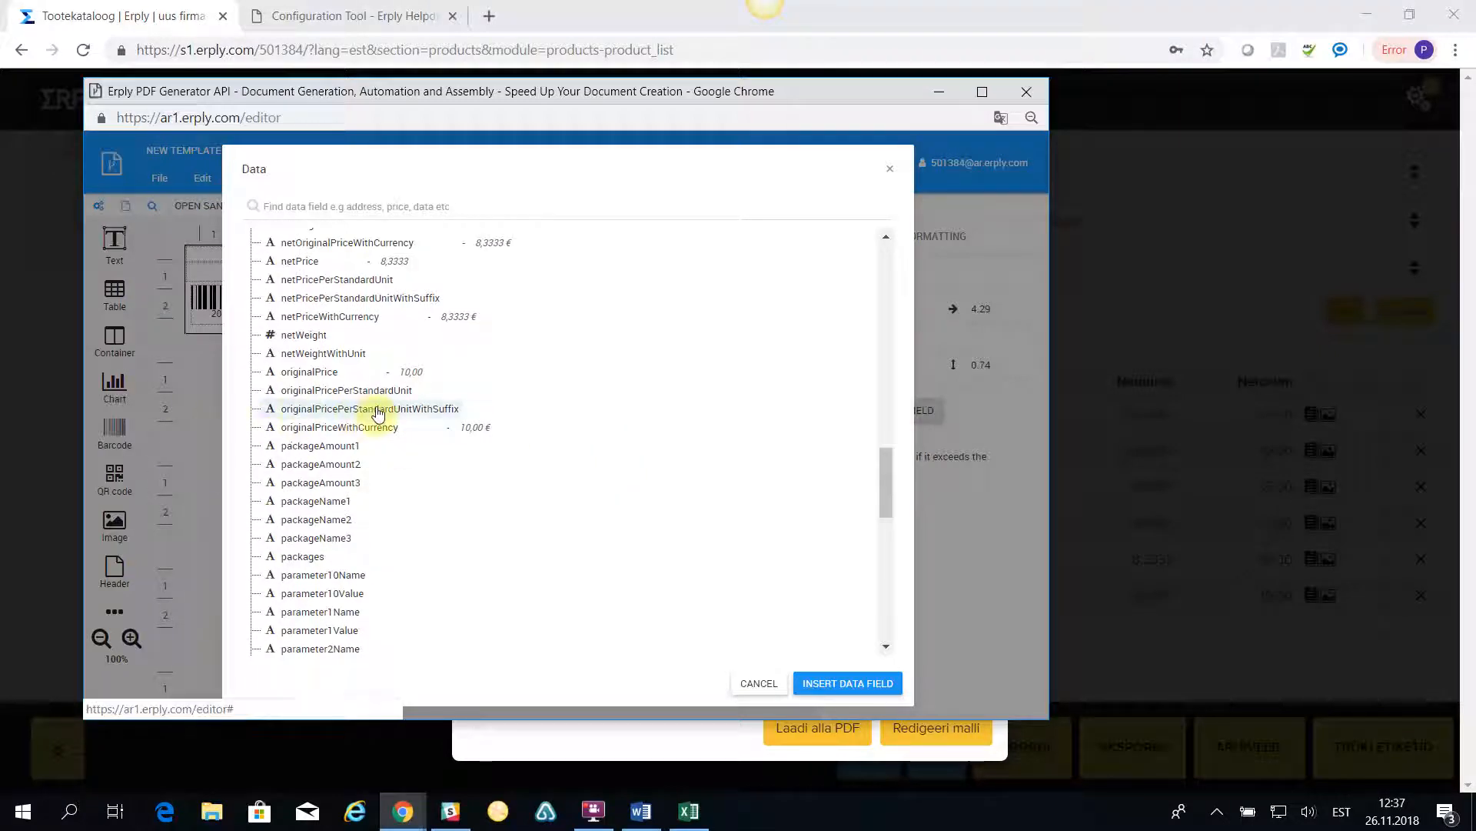
left_click(396, 423)
left_click(435, 413)
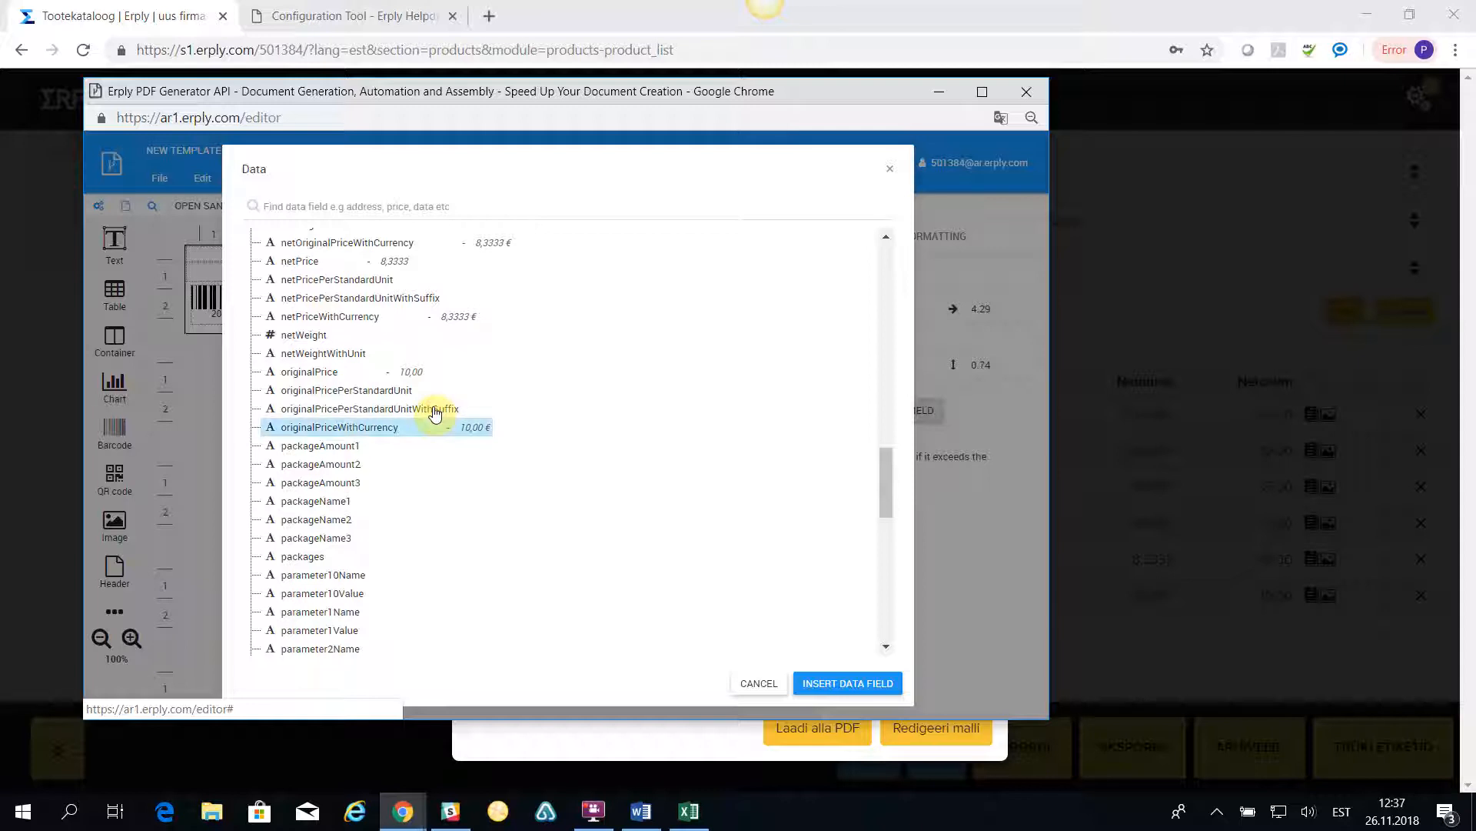
left_click(434, 409)
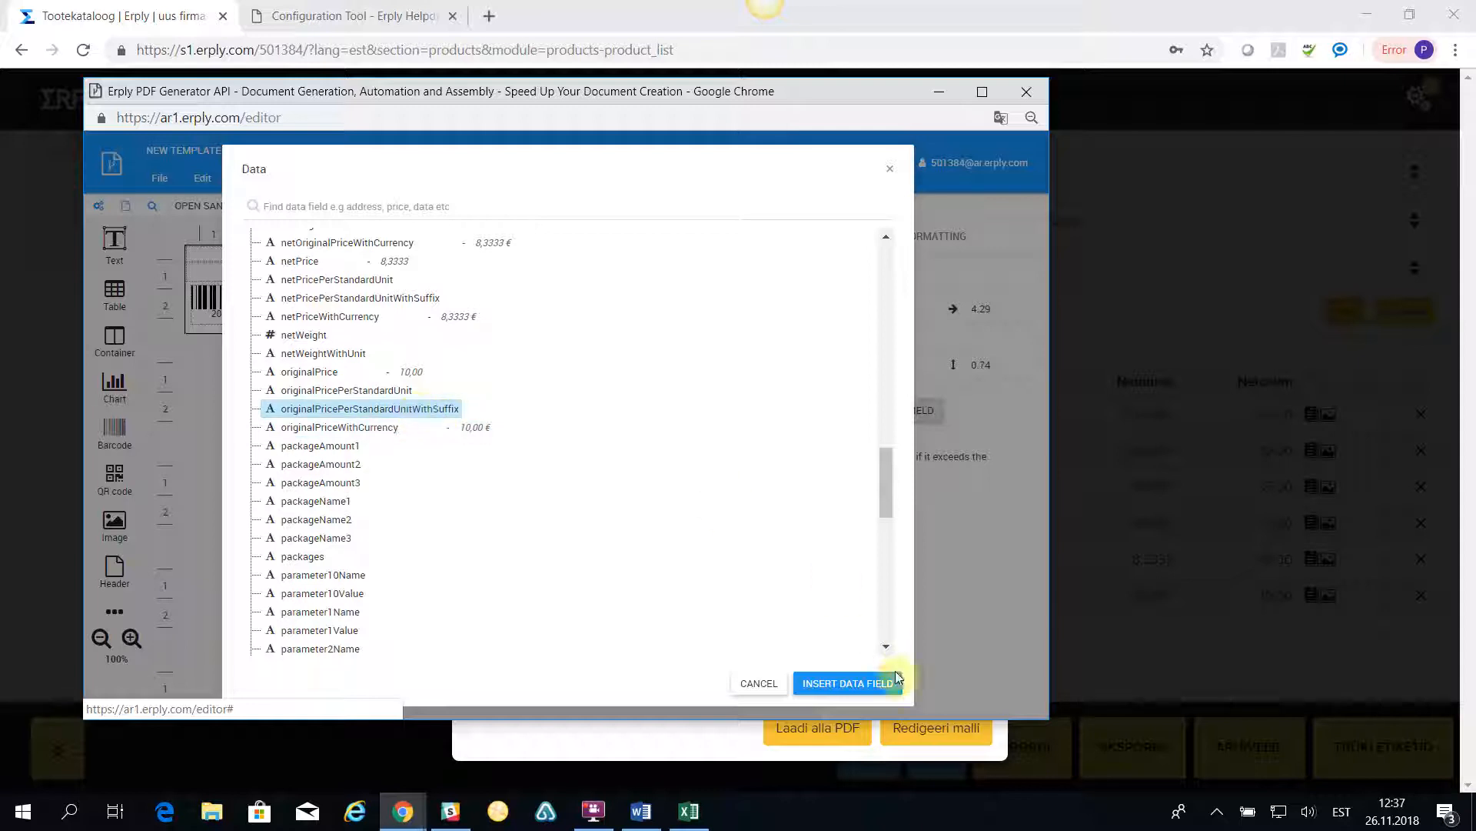
left_click(871, 690)
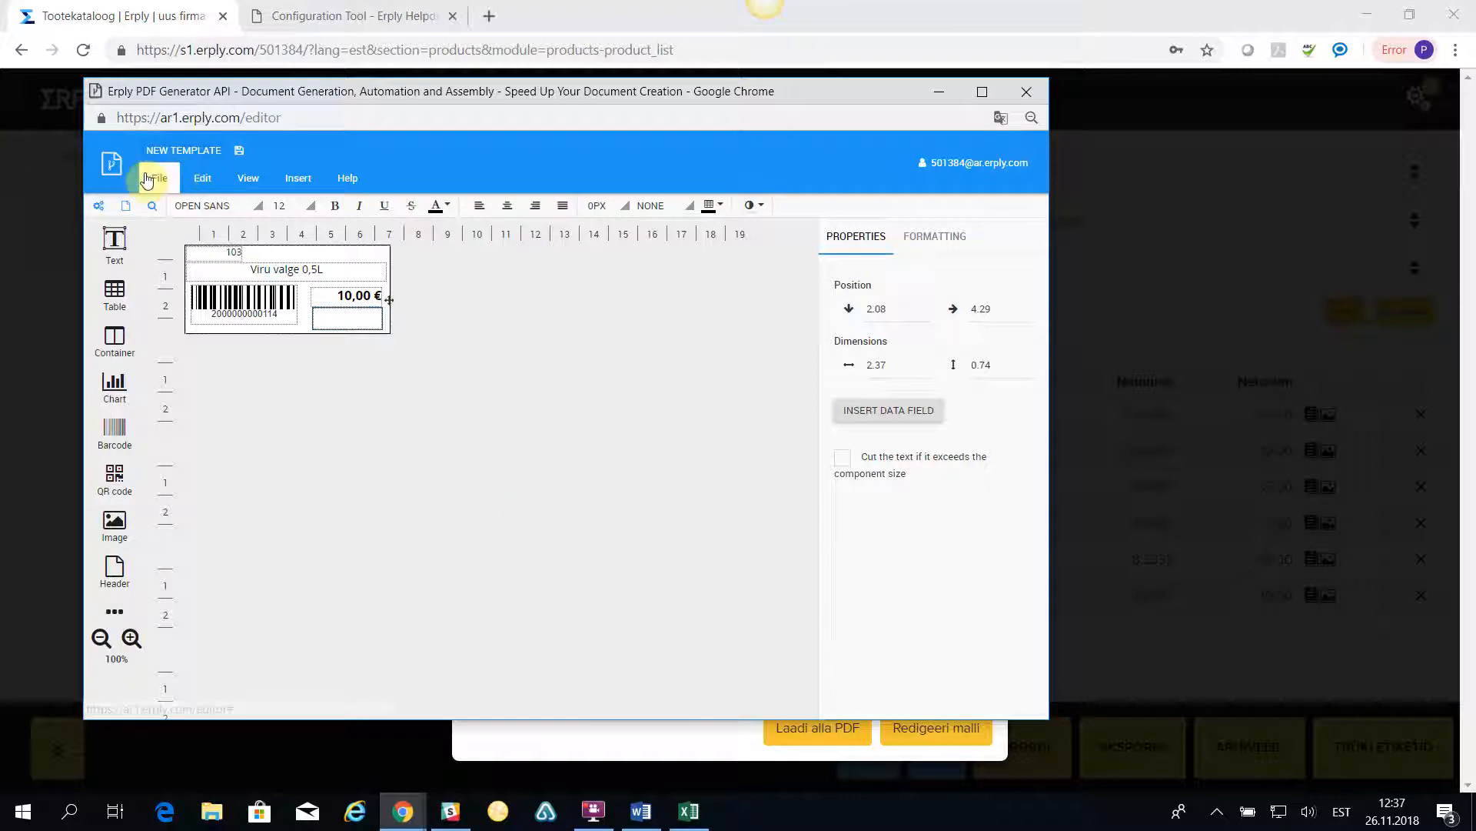
Rename the template as eti7x3.
left_click(188, 149)
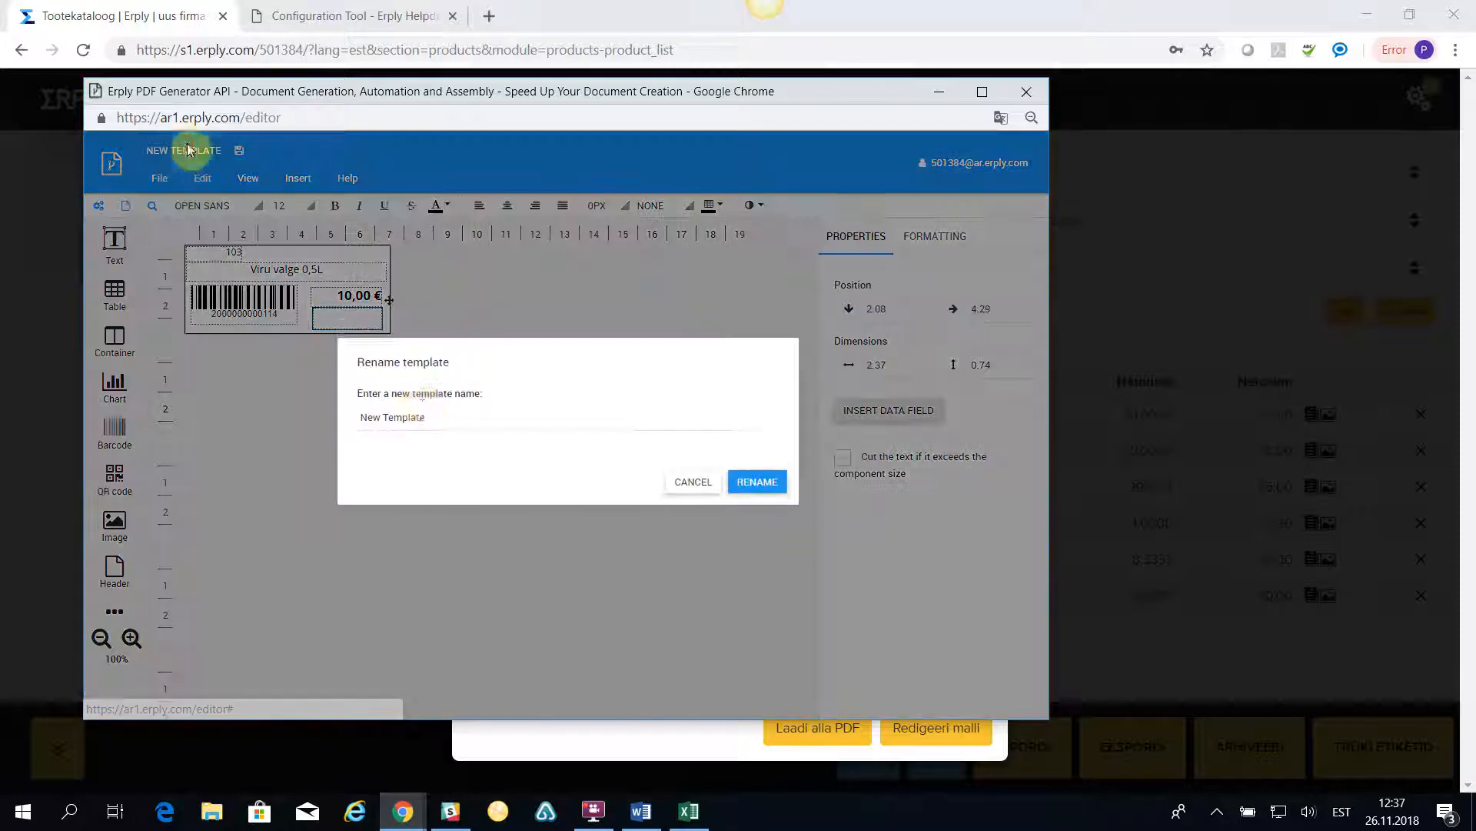
left_click_drag(452, 421, 283, 427)
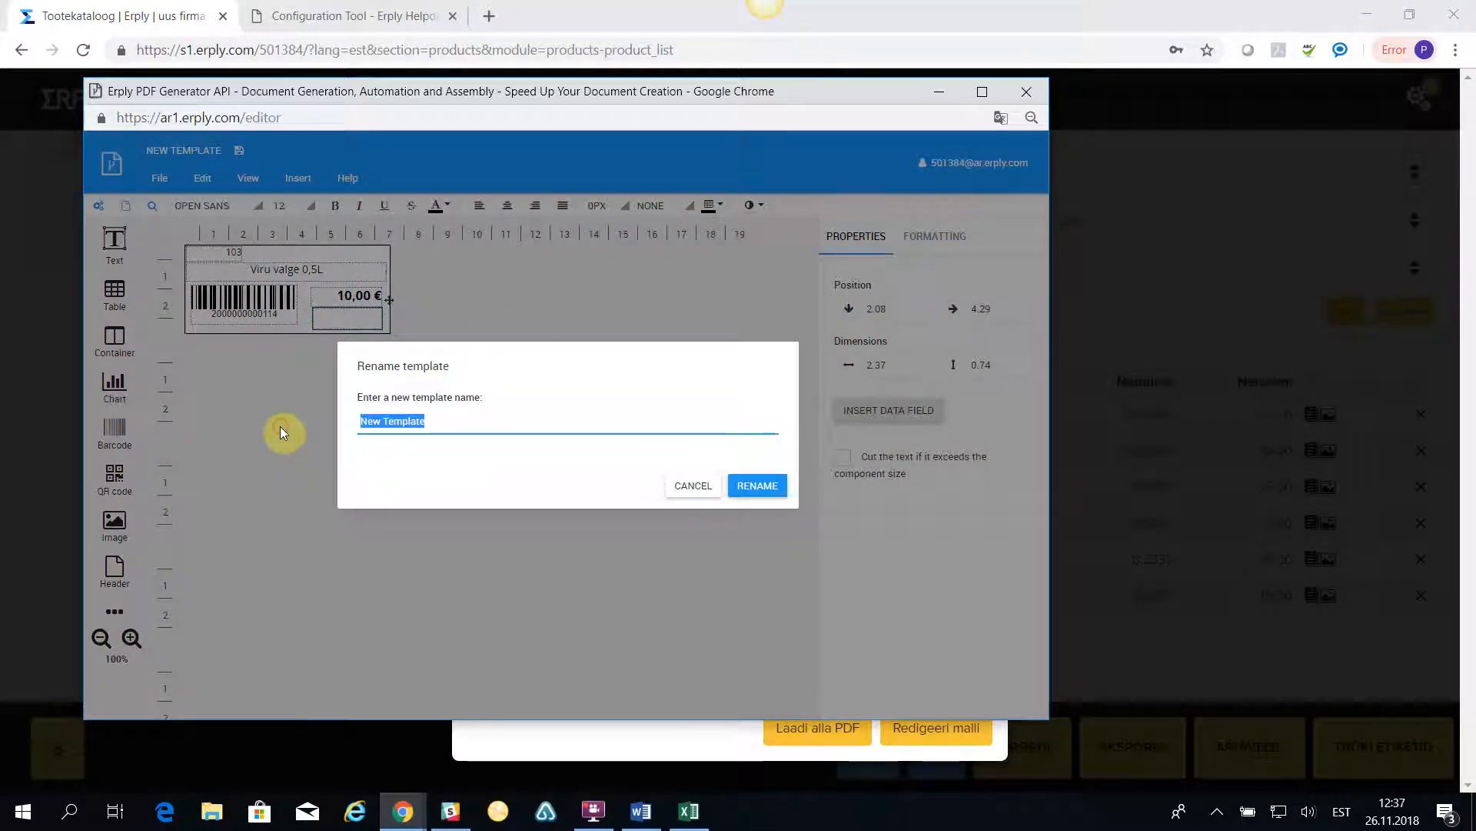
type("eti")
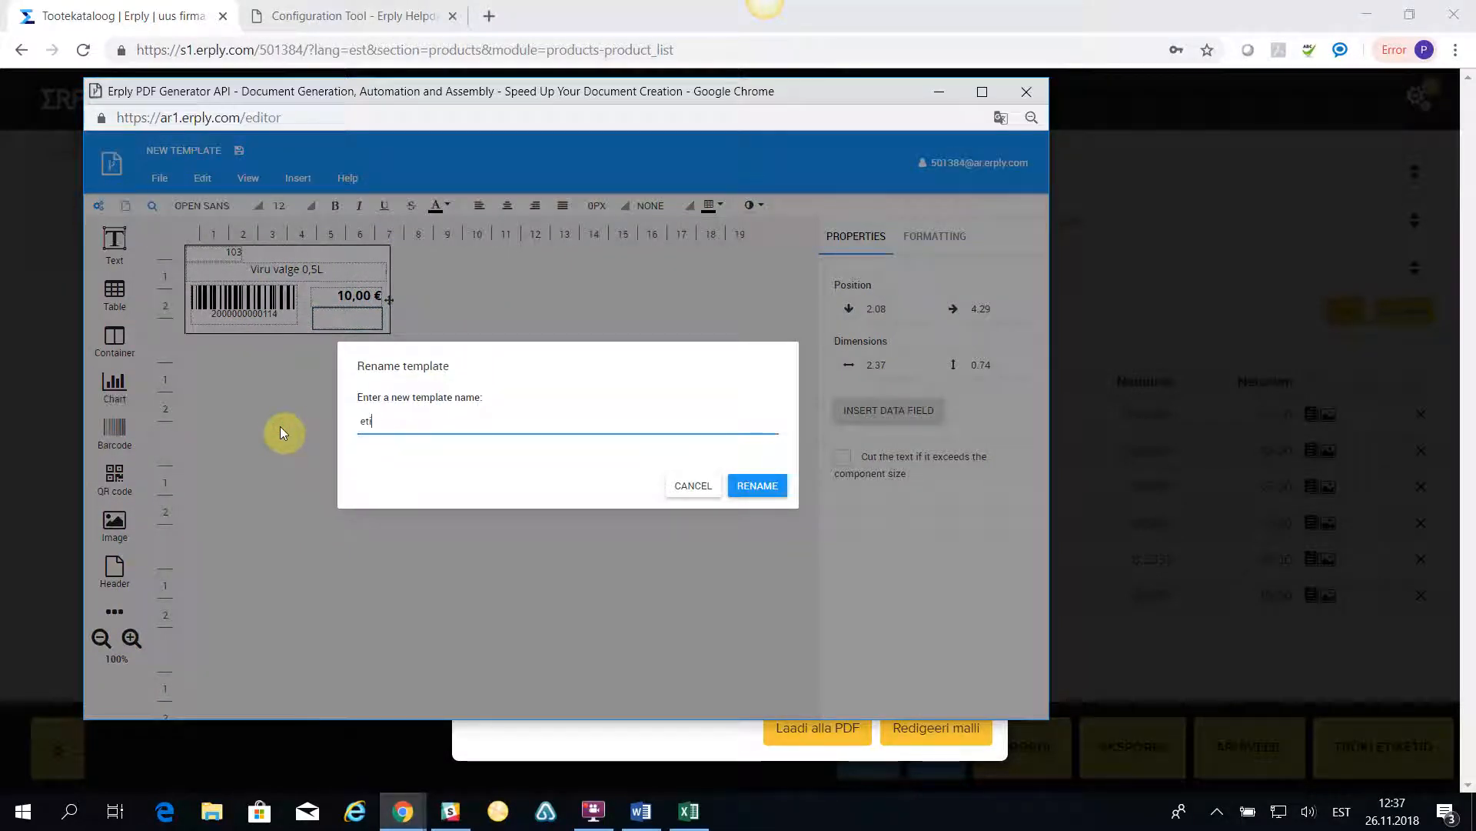
type("7x3")
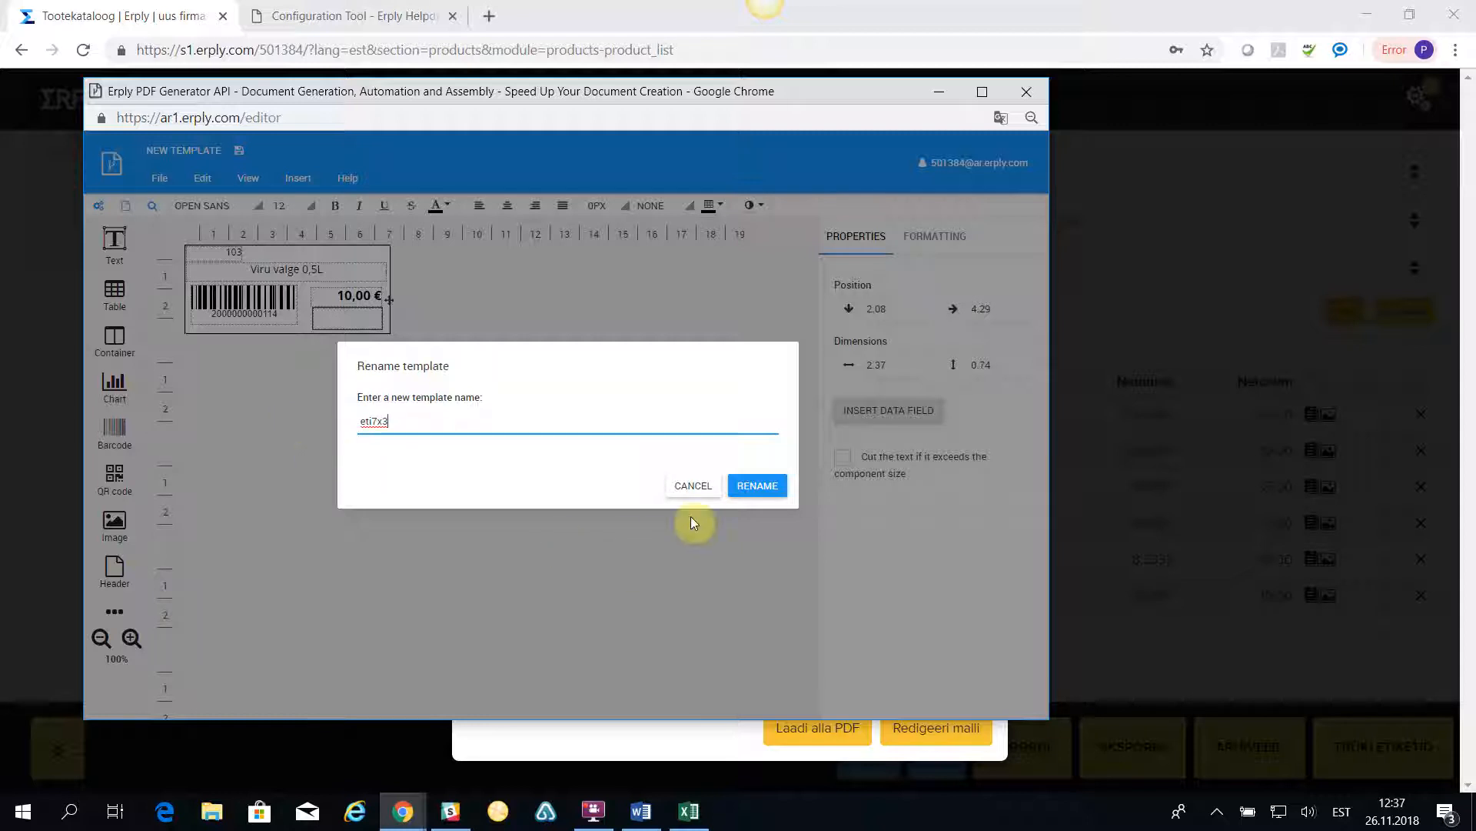
left_click(759, 486)
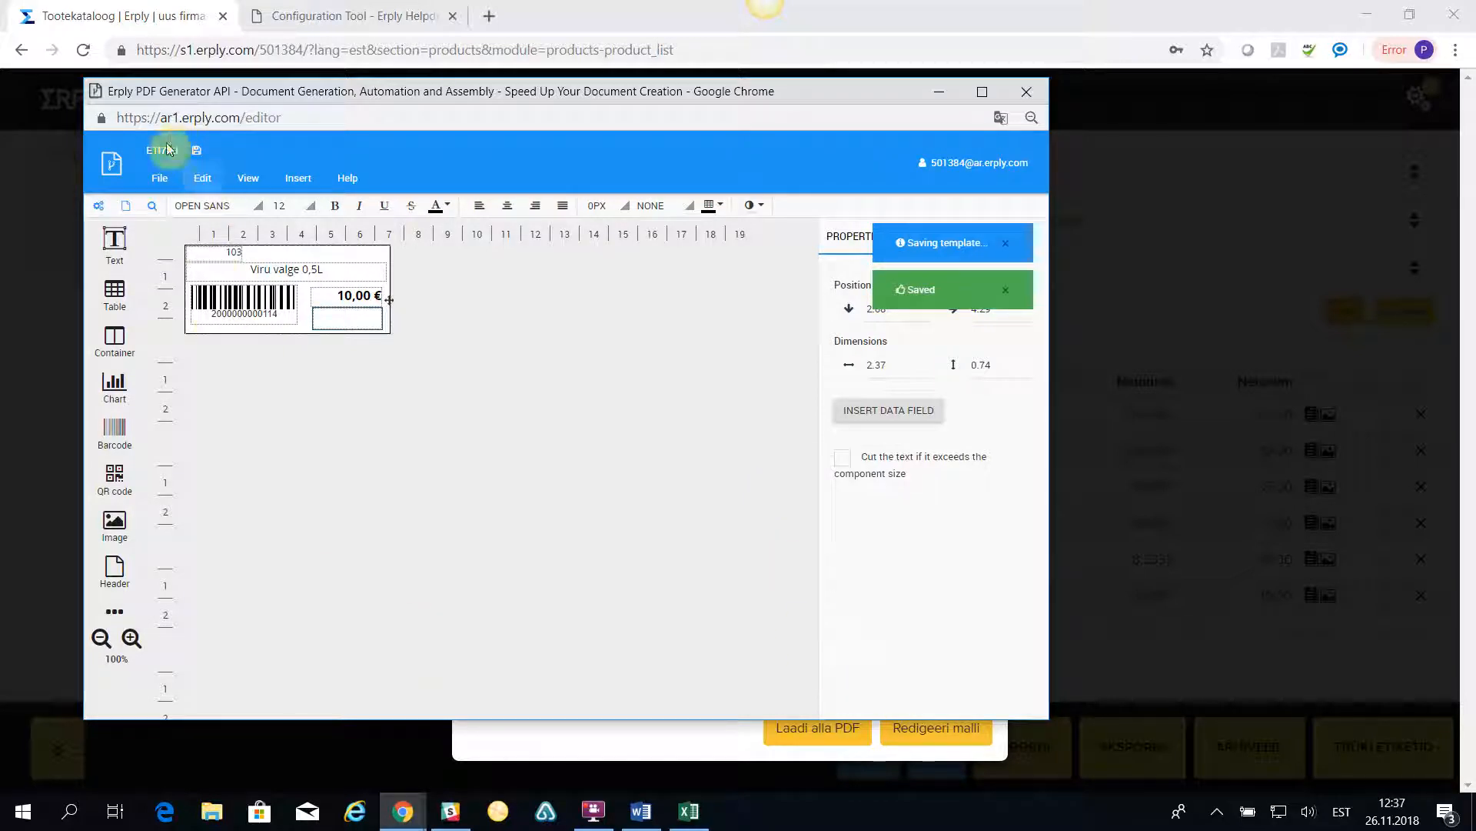
Download the labels as a PDF to check them, closing the file and the label printing dialog when done.
left_click(159, 182)
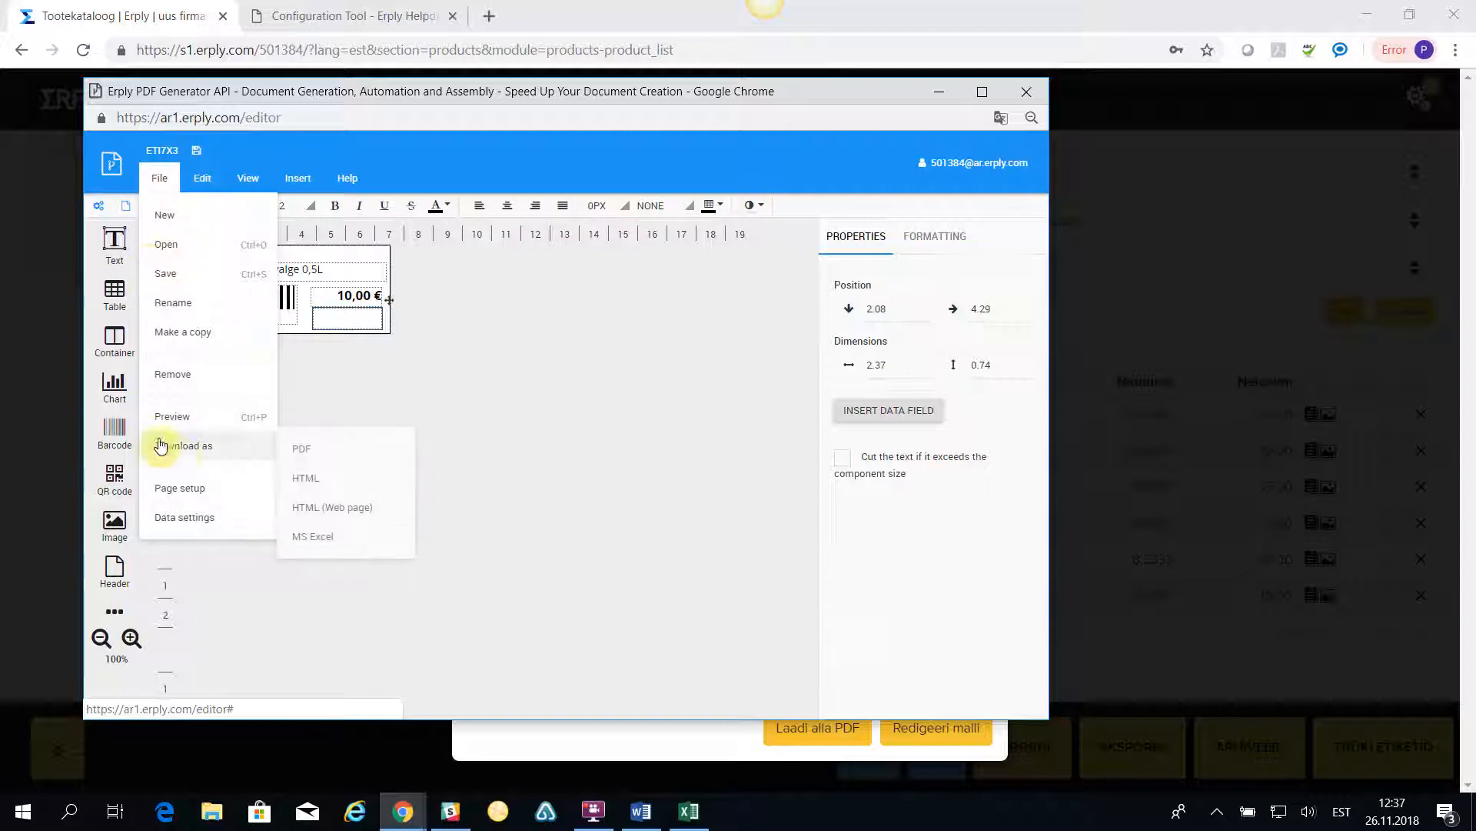
left_click(311, 446)
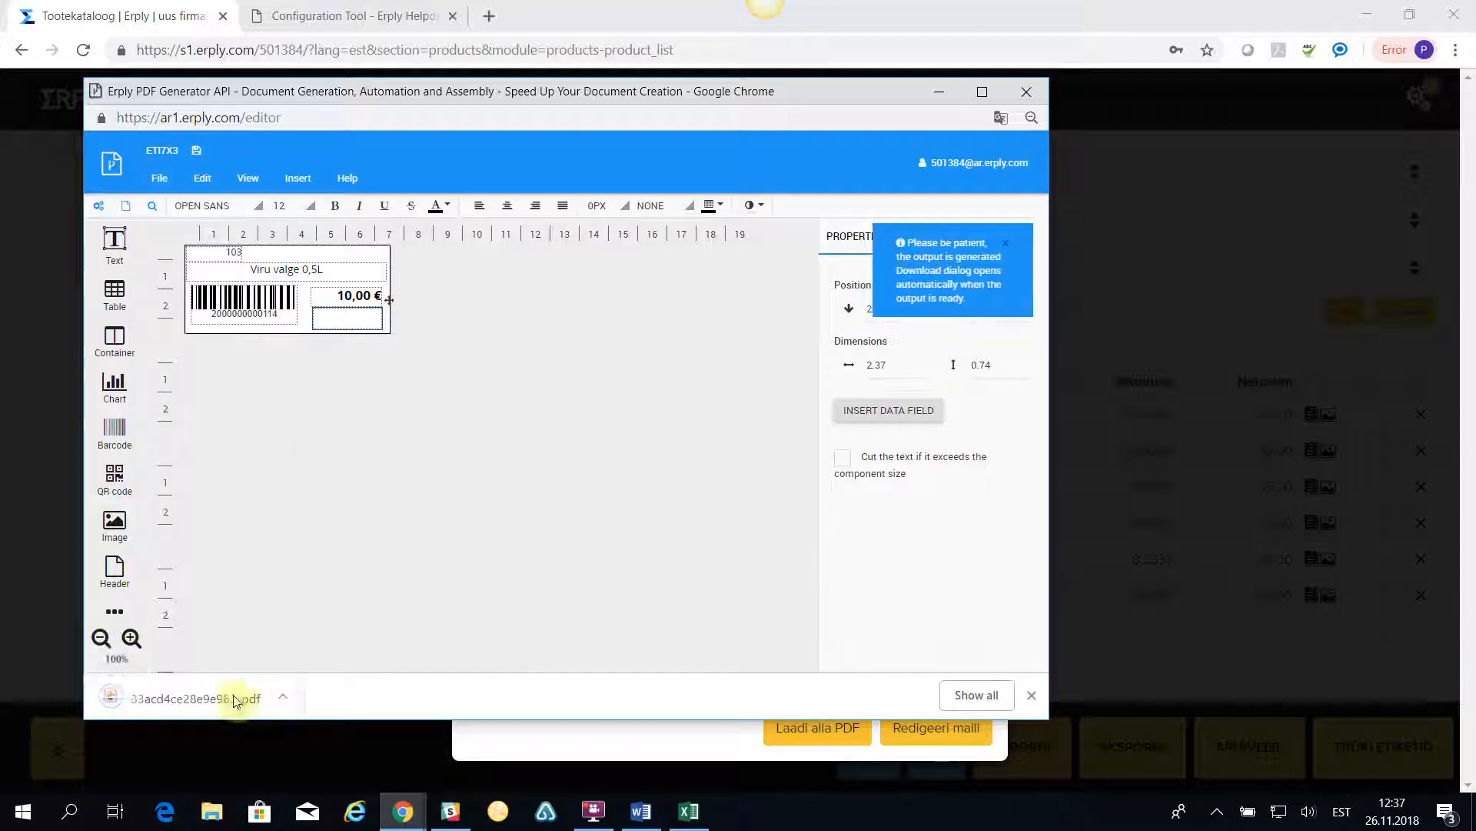
left_click(146, 702)
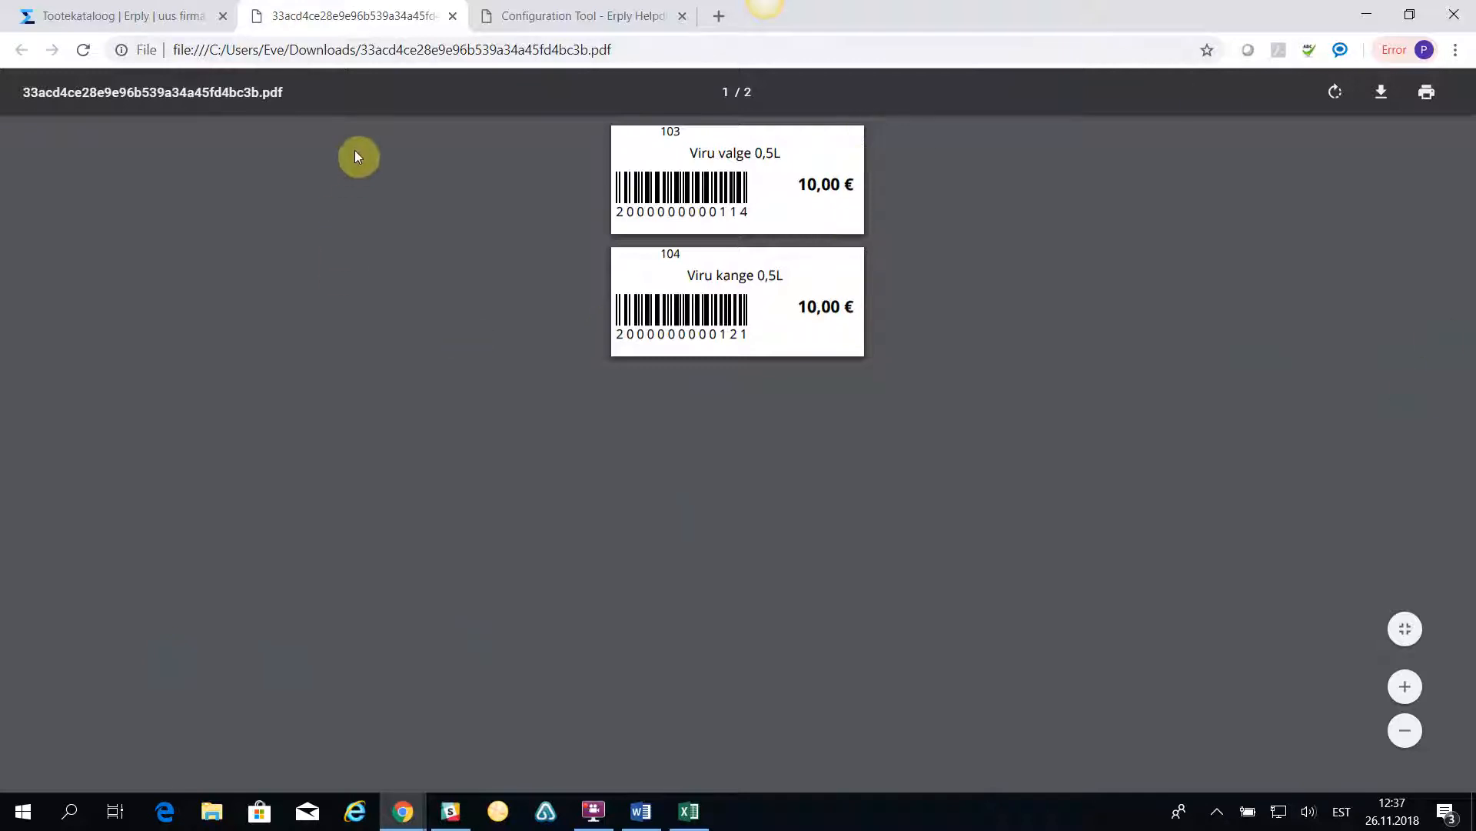
left_click(452, 17)
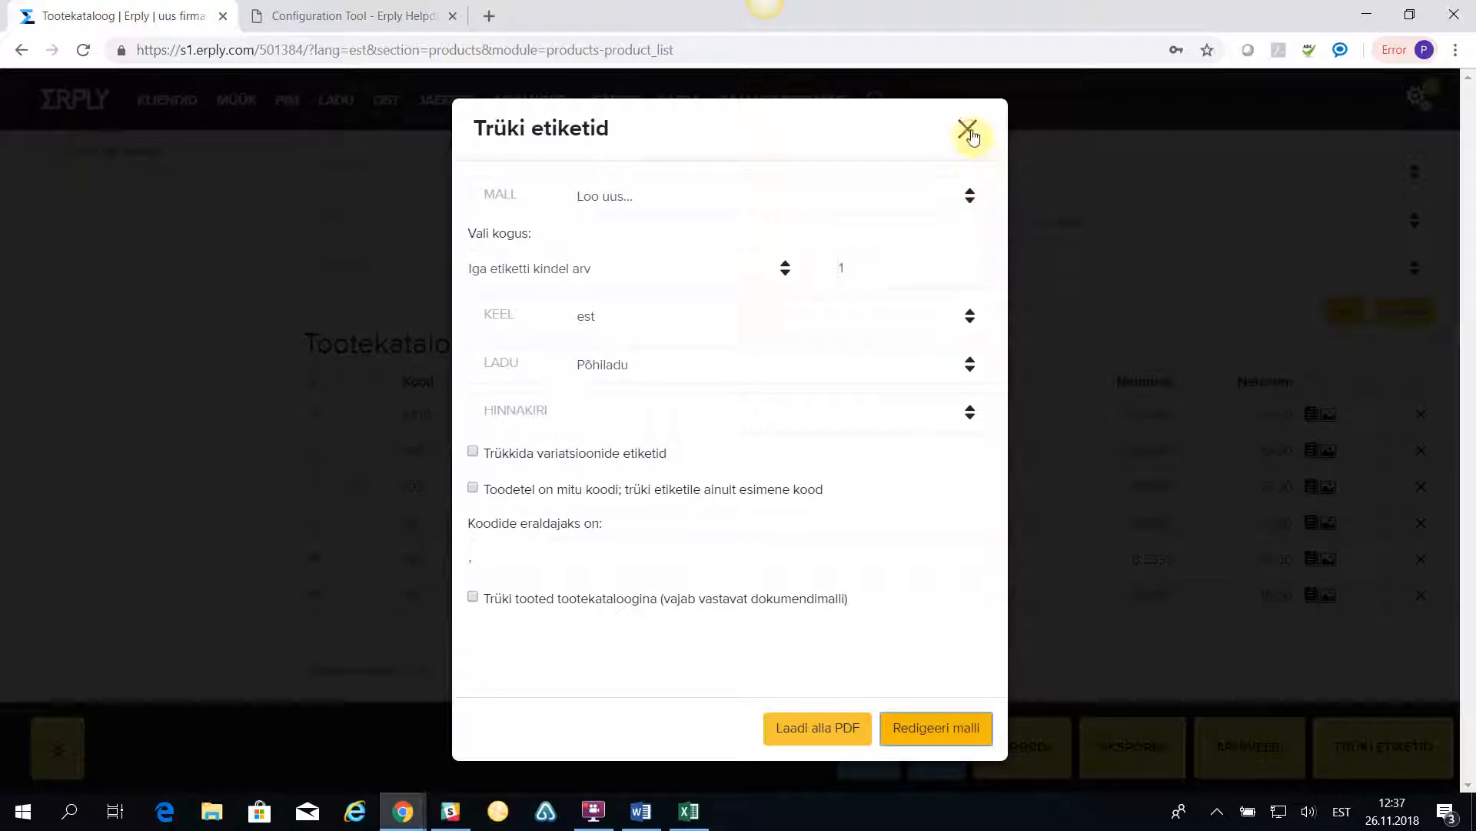
left_click(970, 131)
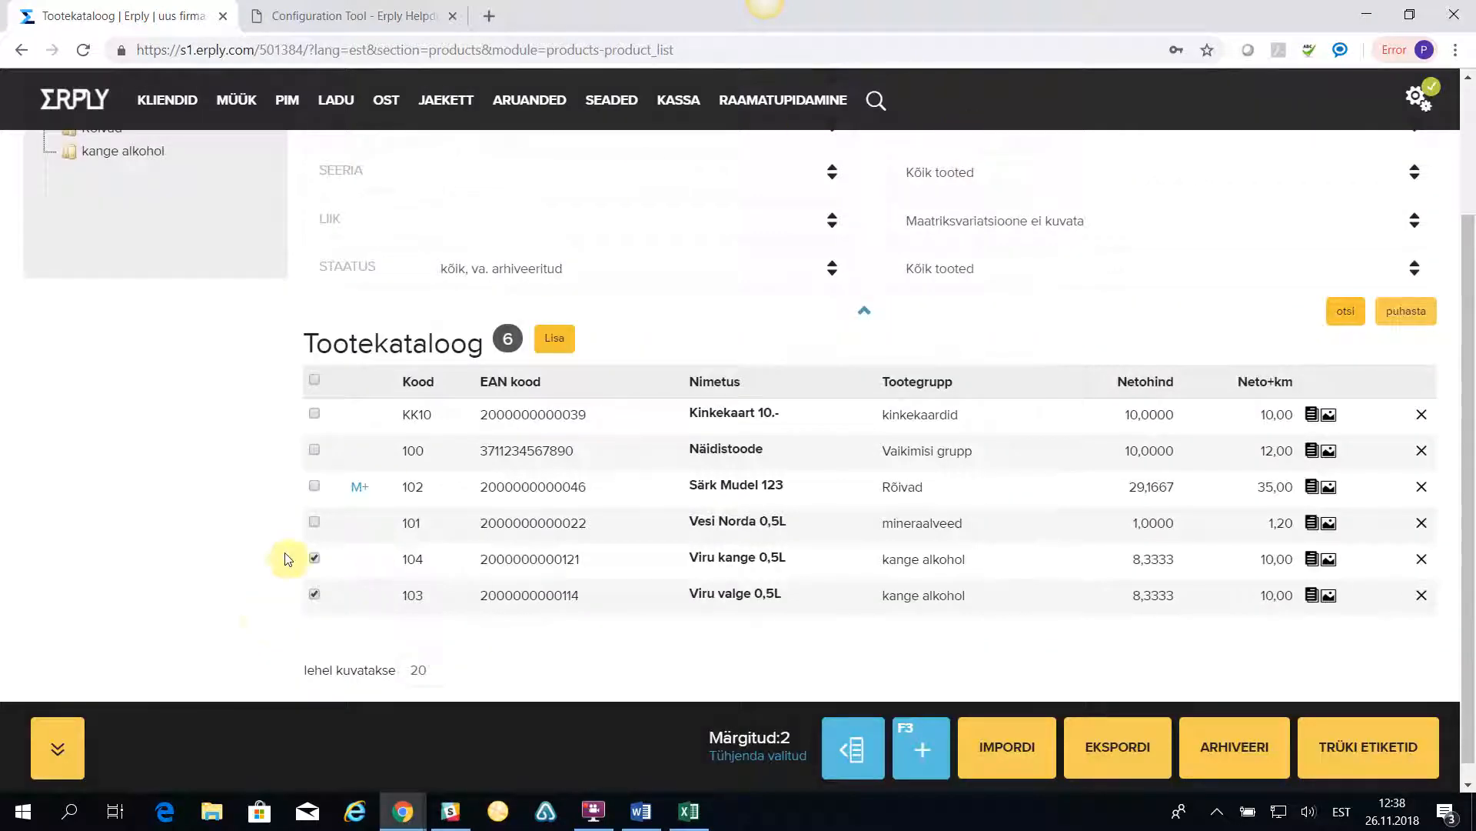
Set the volume (Maht) of product 104, Viru kange 0,5L, to 50 ml, save it and return to the product catalogue.
left_click(510, 559)
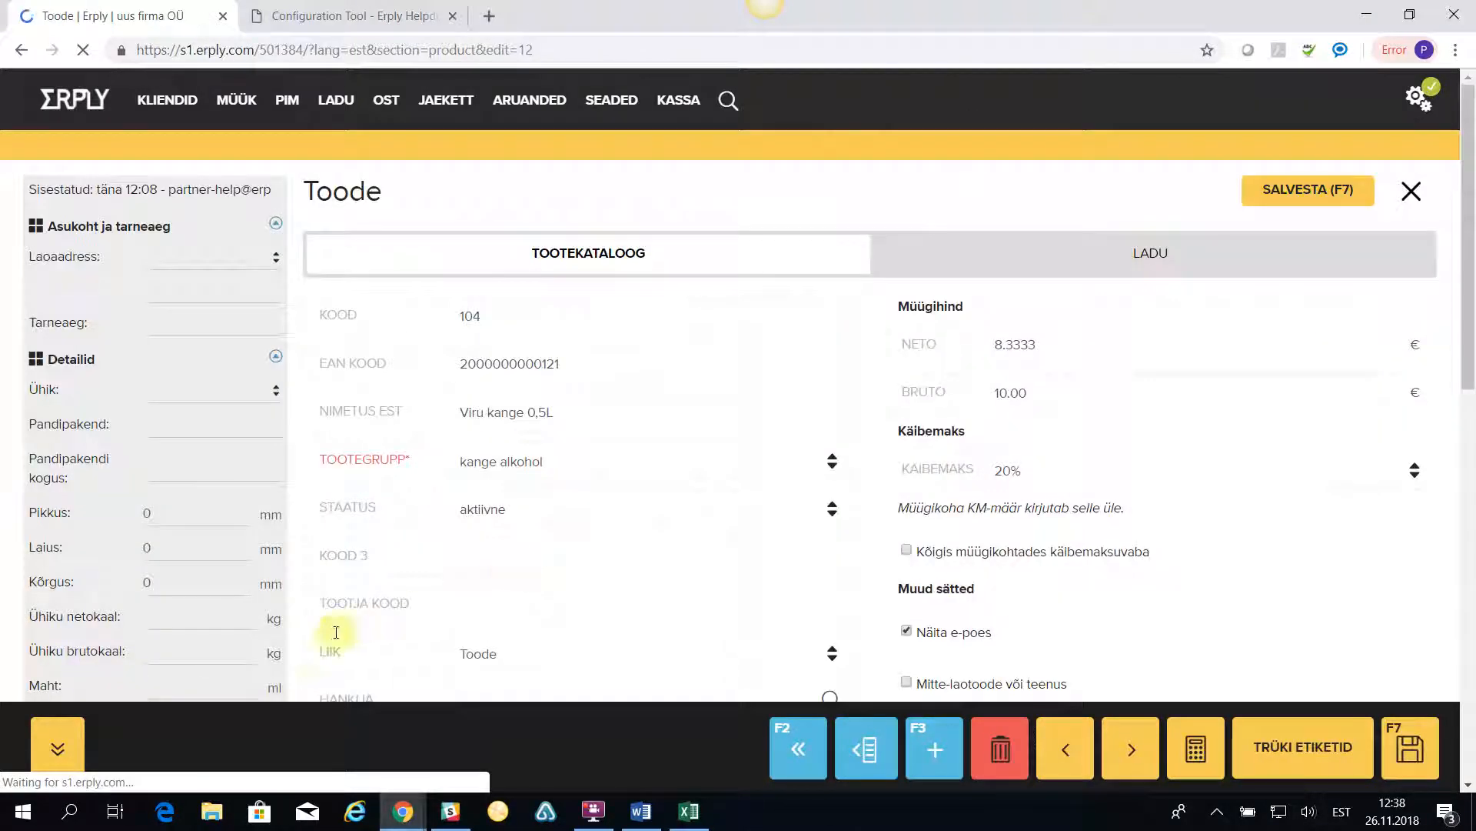
scroll(206, 657, "down", 1)
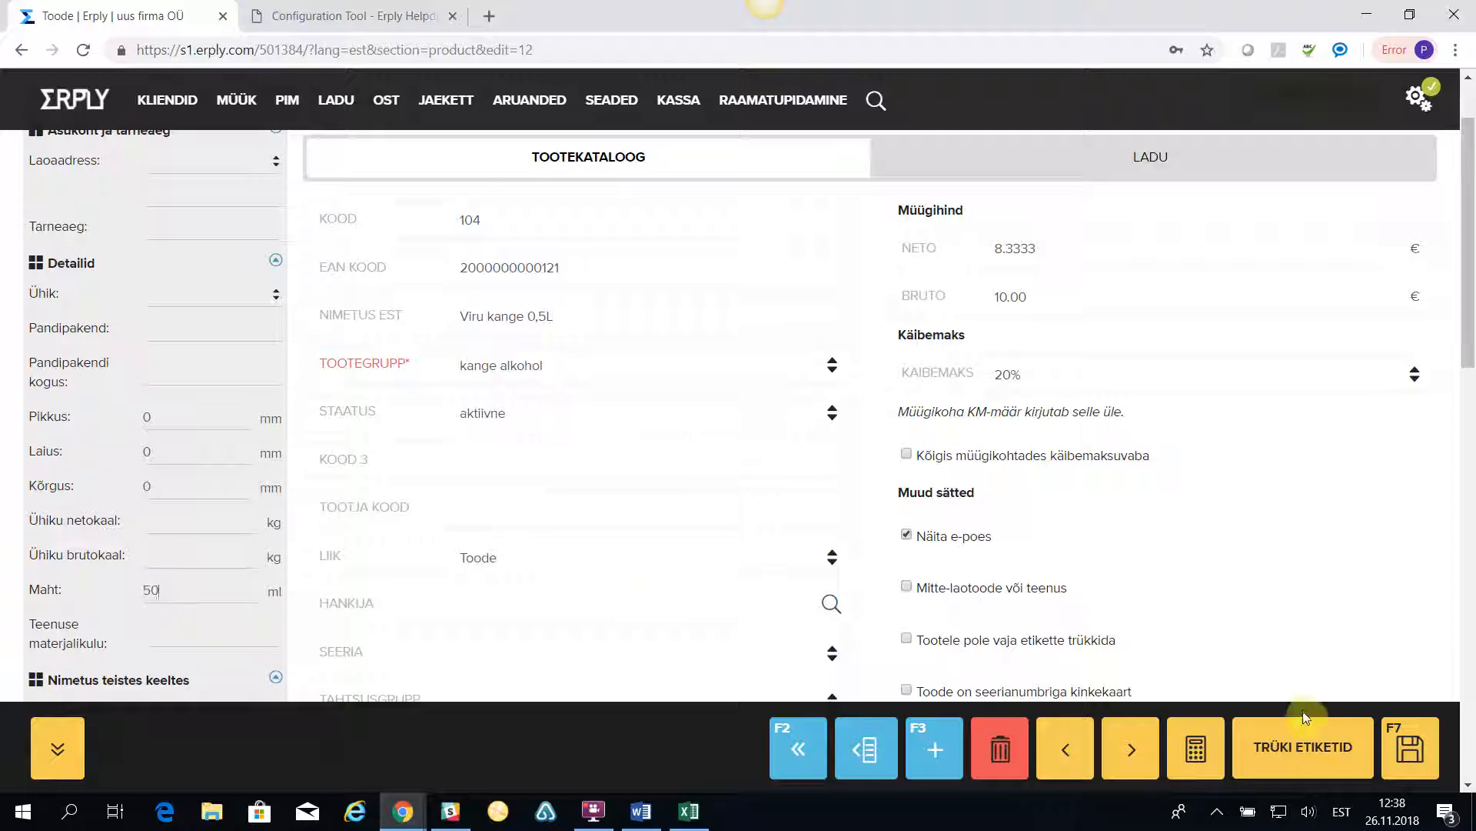
left_click(1424, 738)
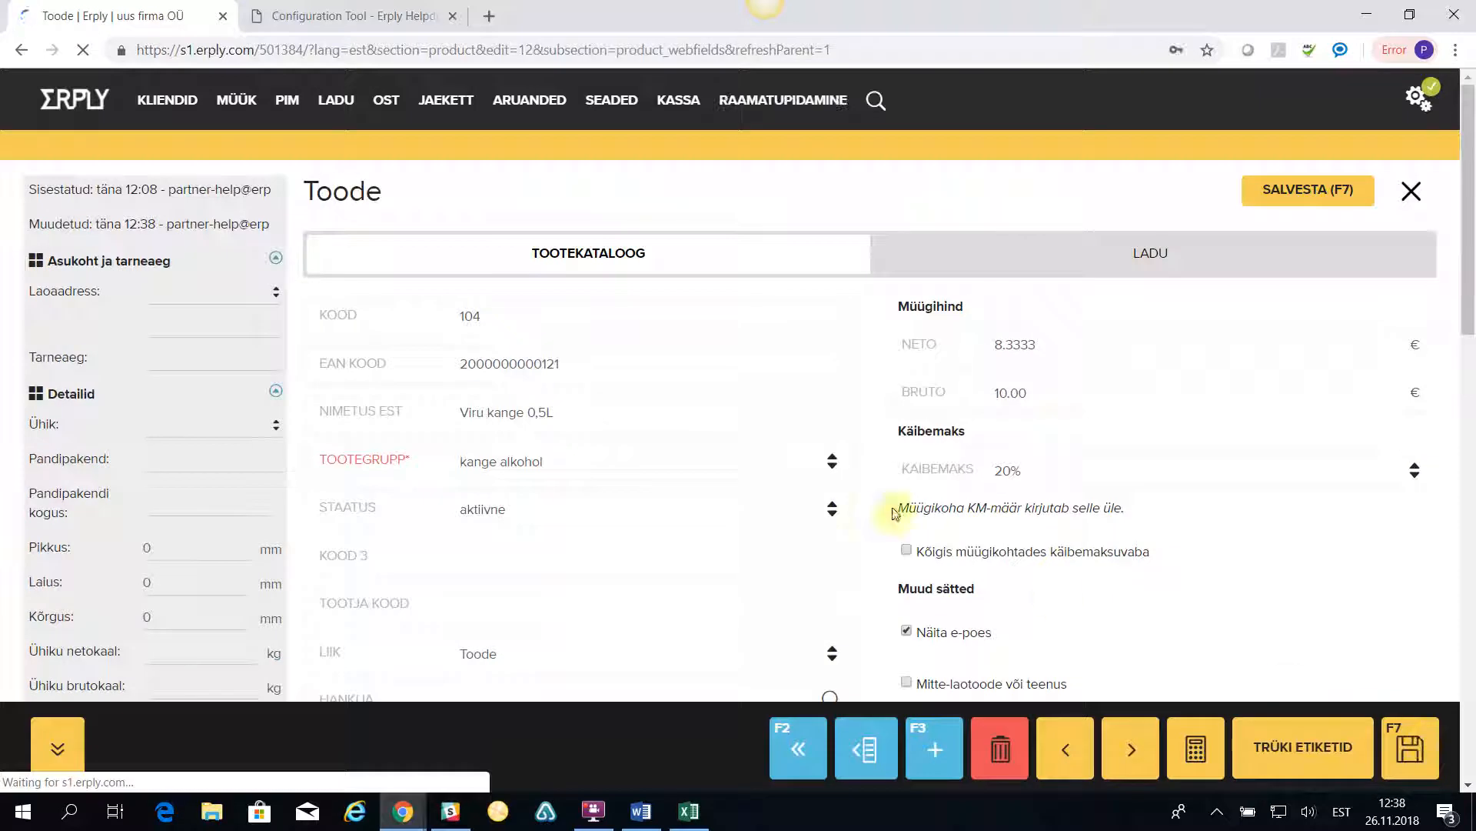
scroll(807, 431, "down", 5)
scroll(1318, 181, "up", 5)
left_click(1417, 192)
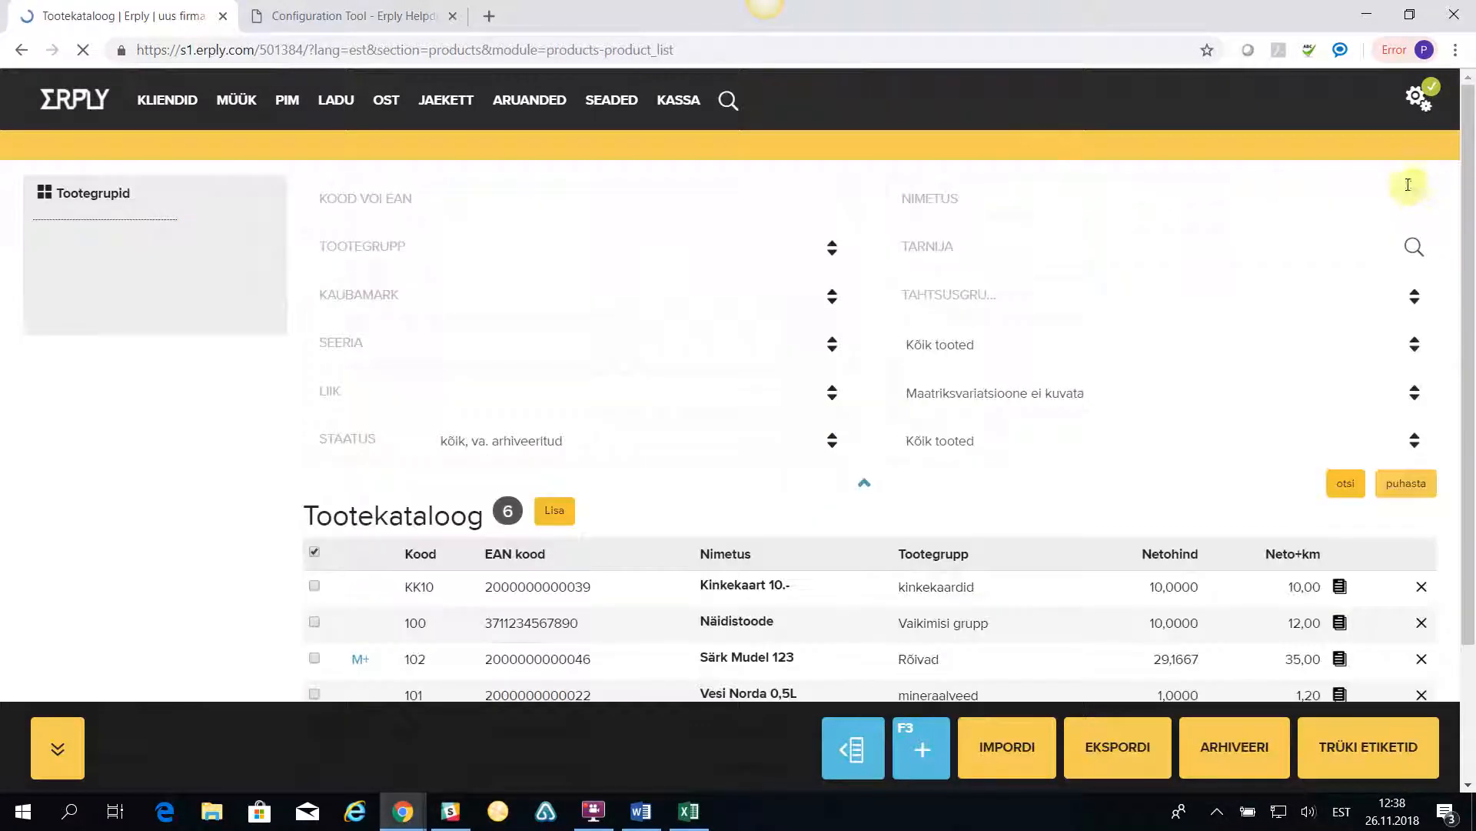
Set the volume (Maht) of product 103, Viru valge 0,5L, to 50 ml, save it and close the product card.
scroll(539, 616, "down", 3)
left_click(488, 577)
scroll(192, 584, "down", 5)
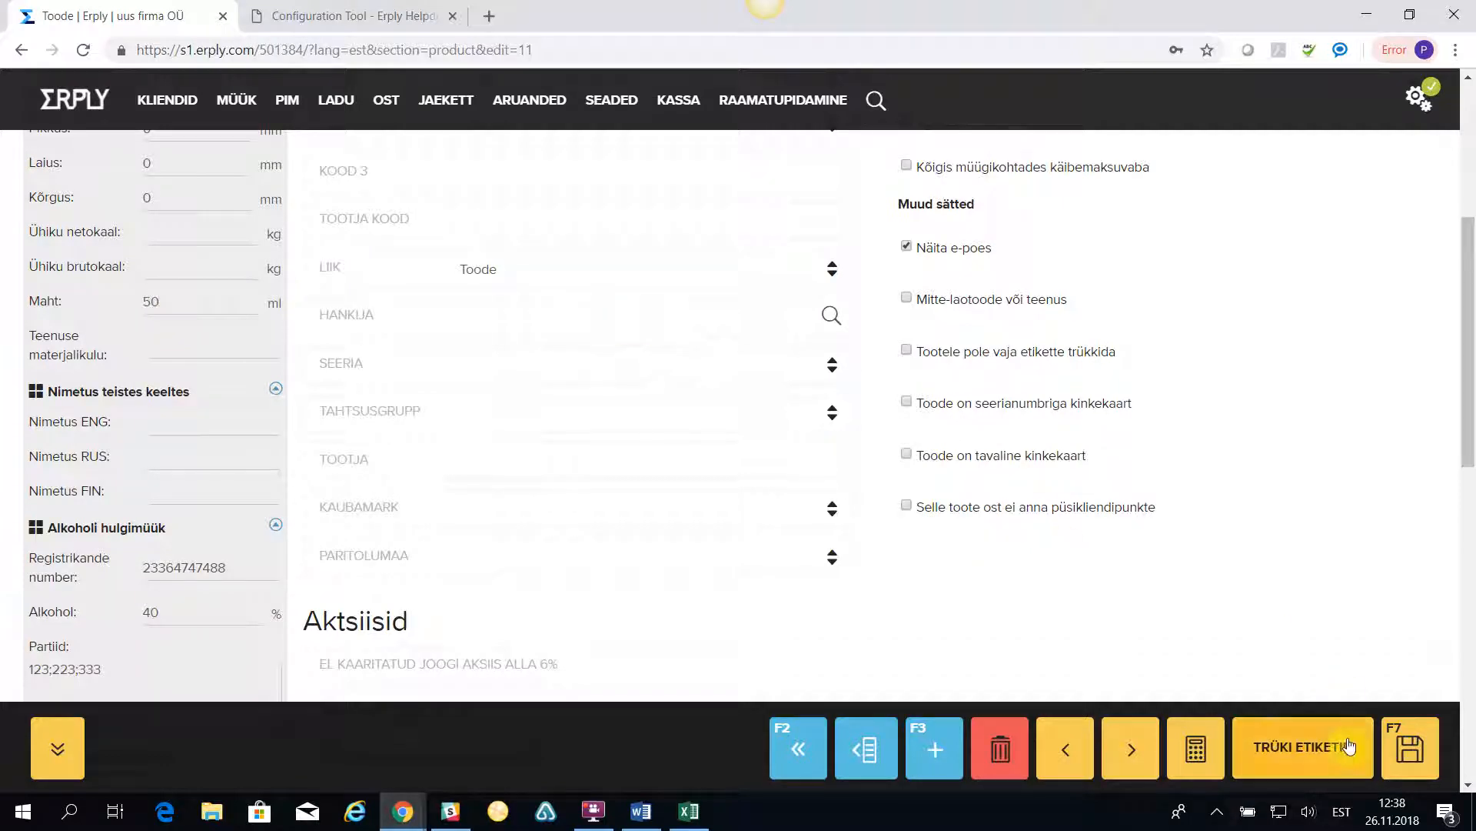
left_click(1424, 750)
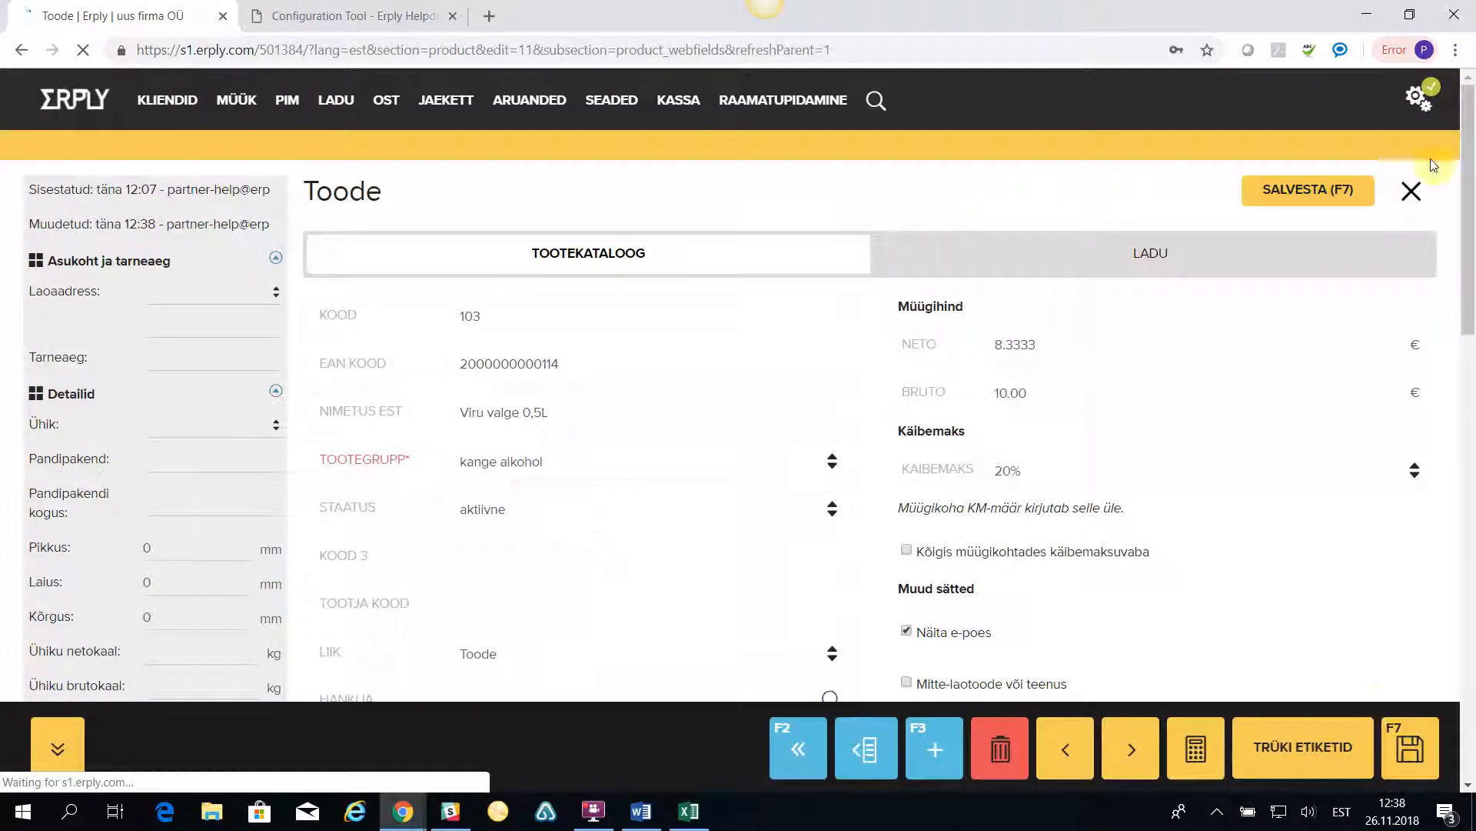
left_click(1411, 193)
Start label printing for the two marked products, refresh the template list and choose the eti7x3 template.
scroll(395, 742, "down", 3)
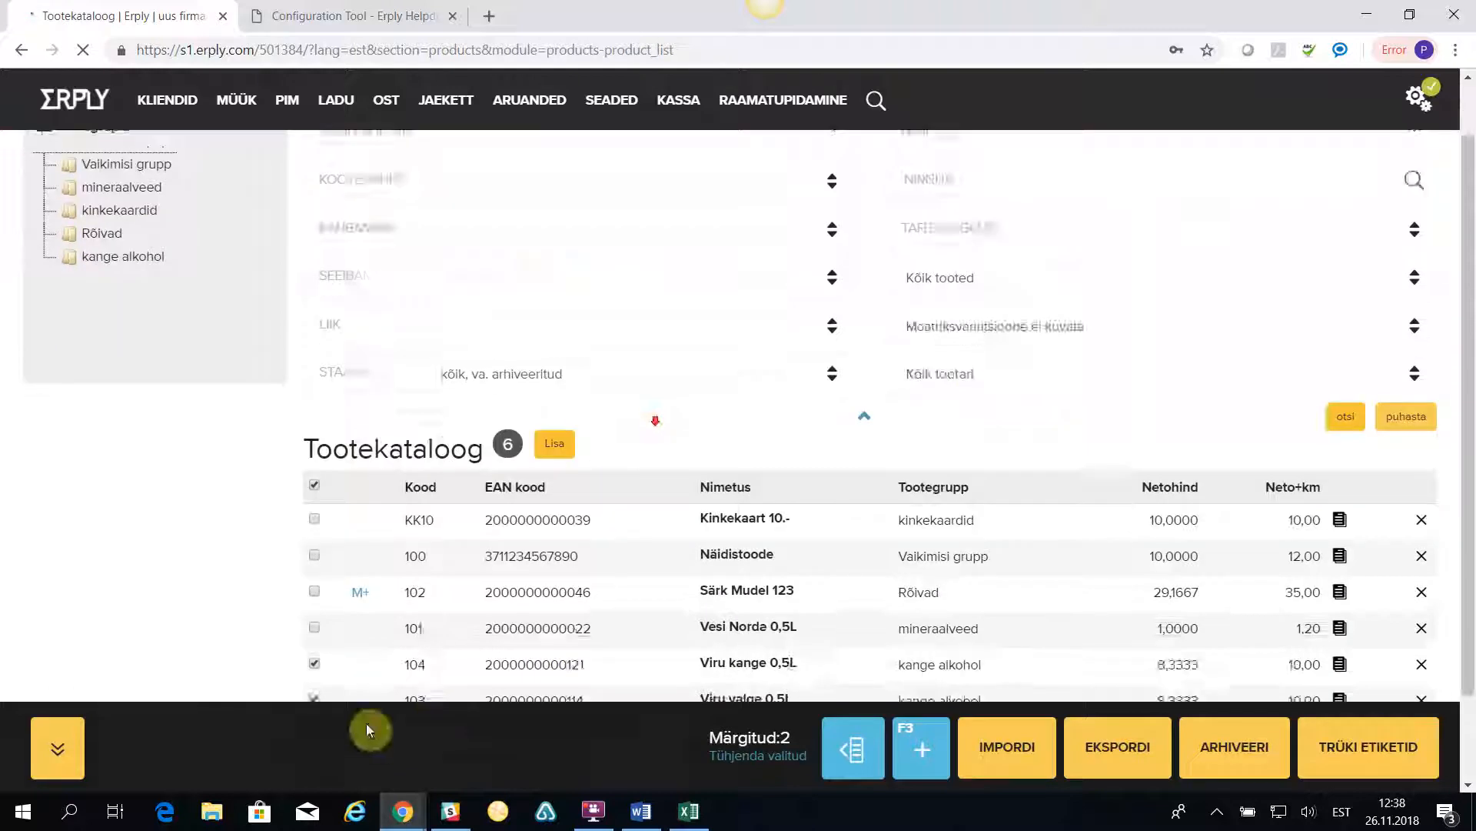
left_click(1359, 750)
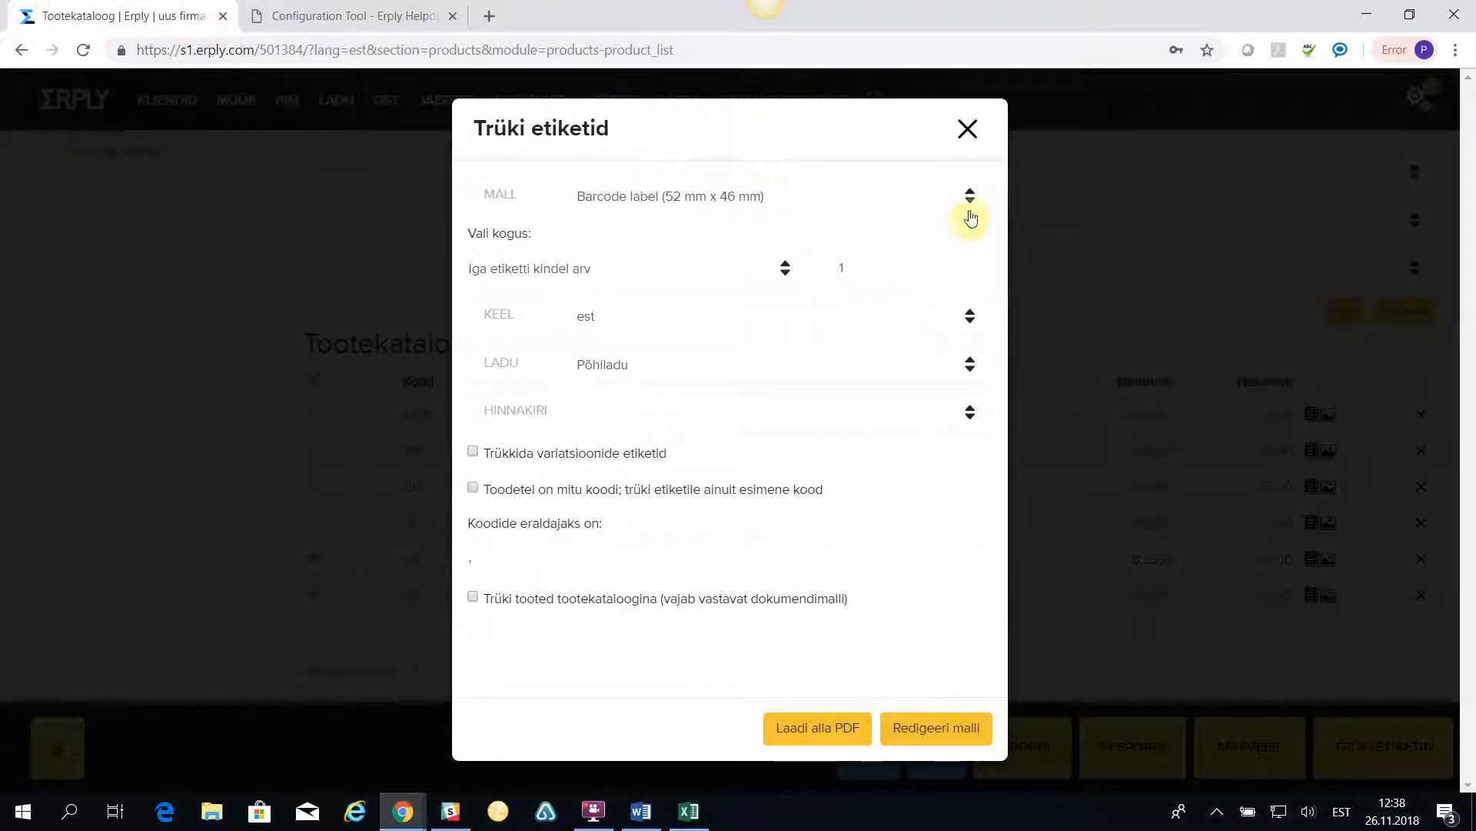
left_click(971, 201)
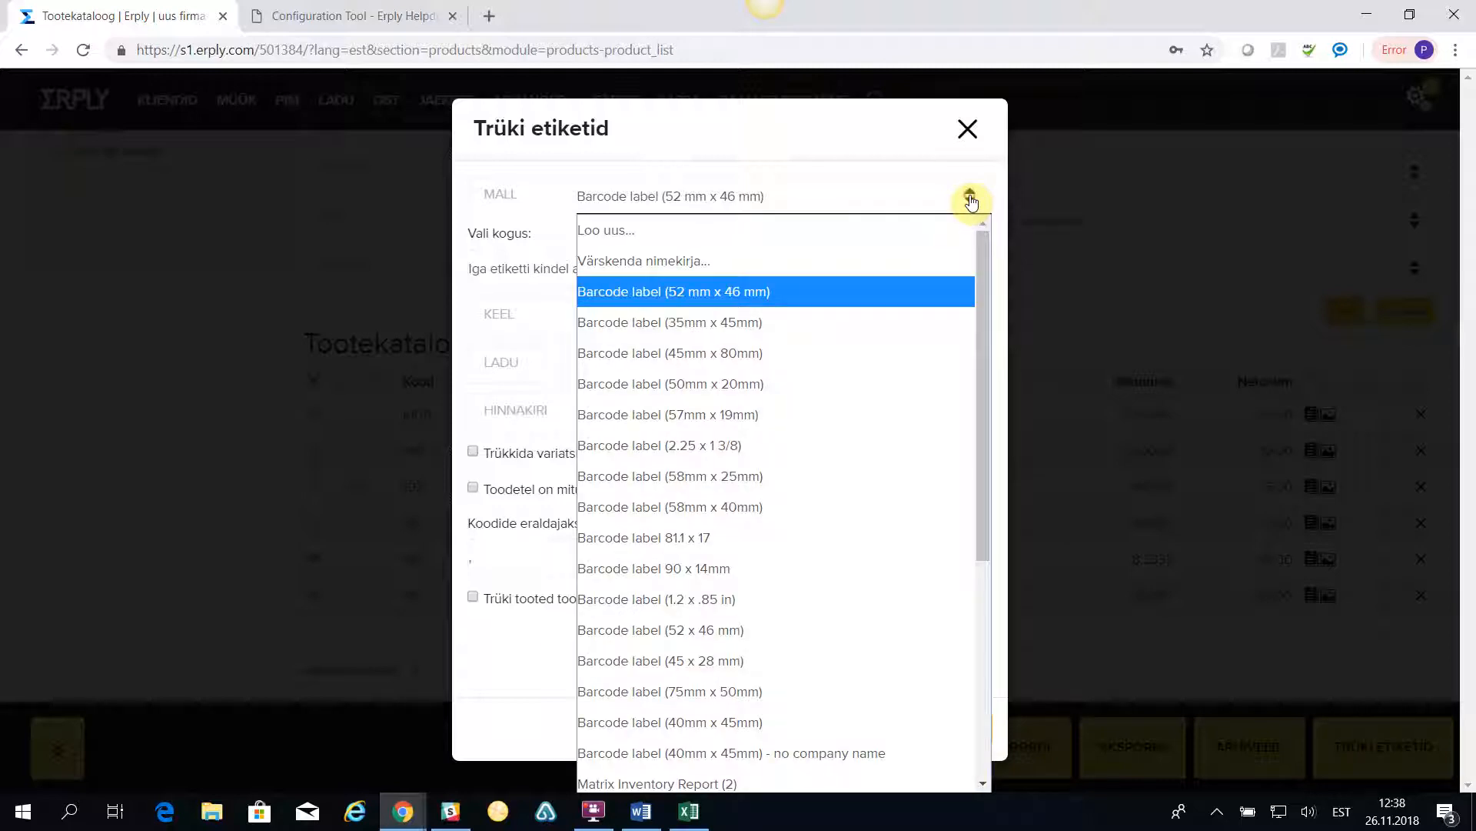
left_click(694, 259)
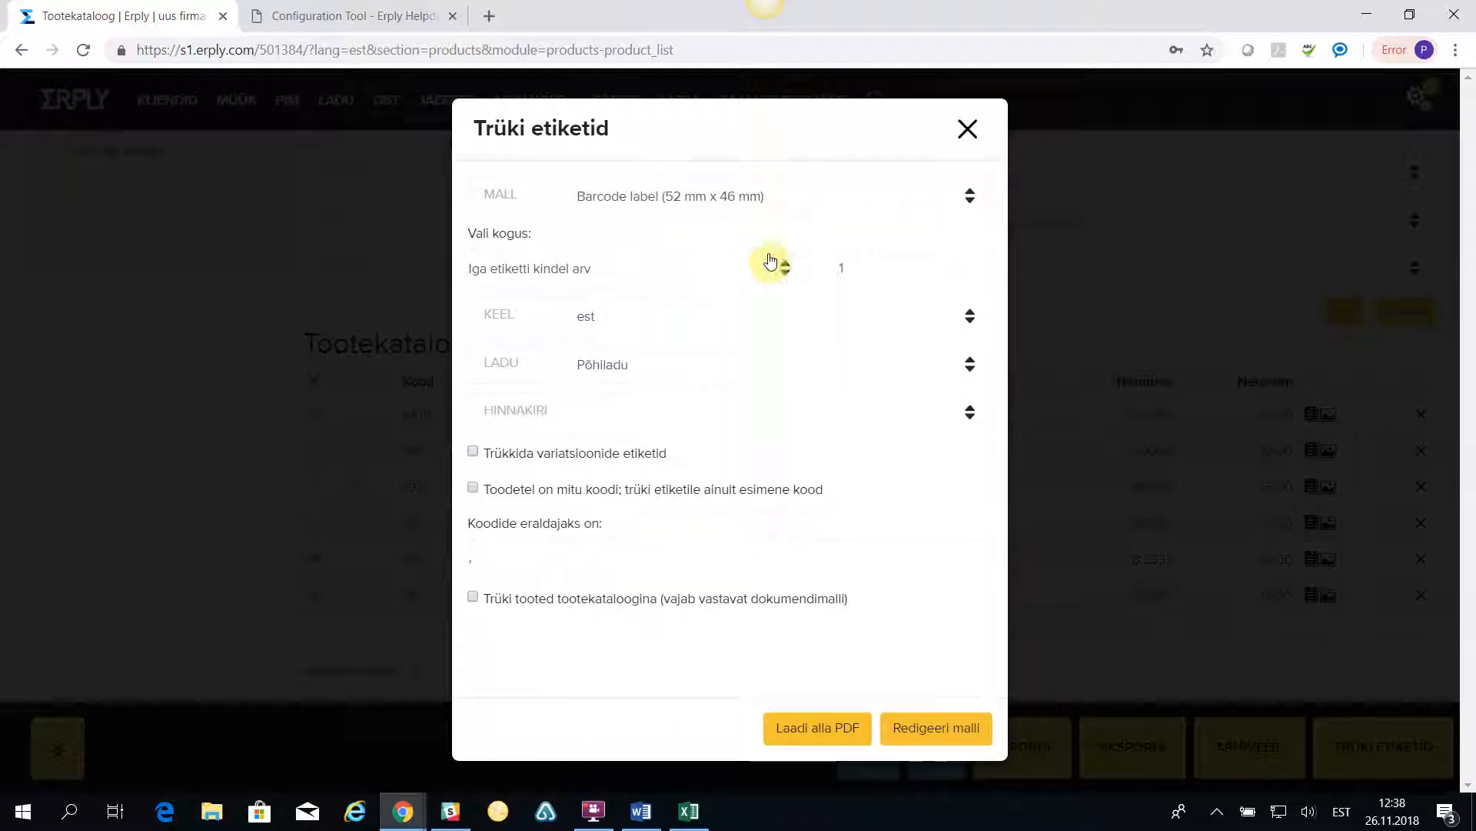
left_click(968, 196)
left_click_drag(979, 320, 992, 587)
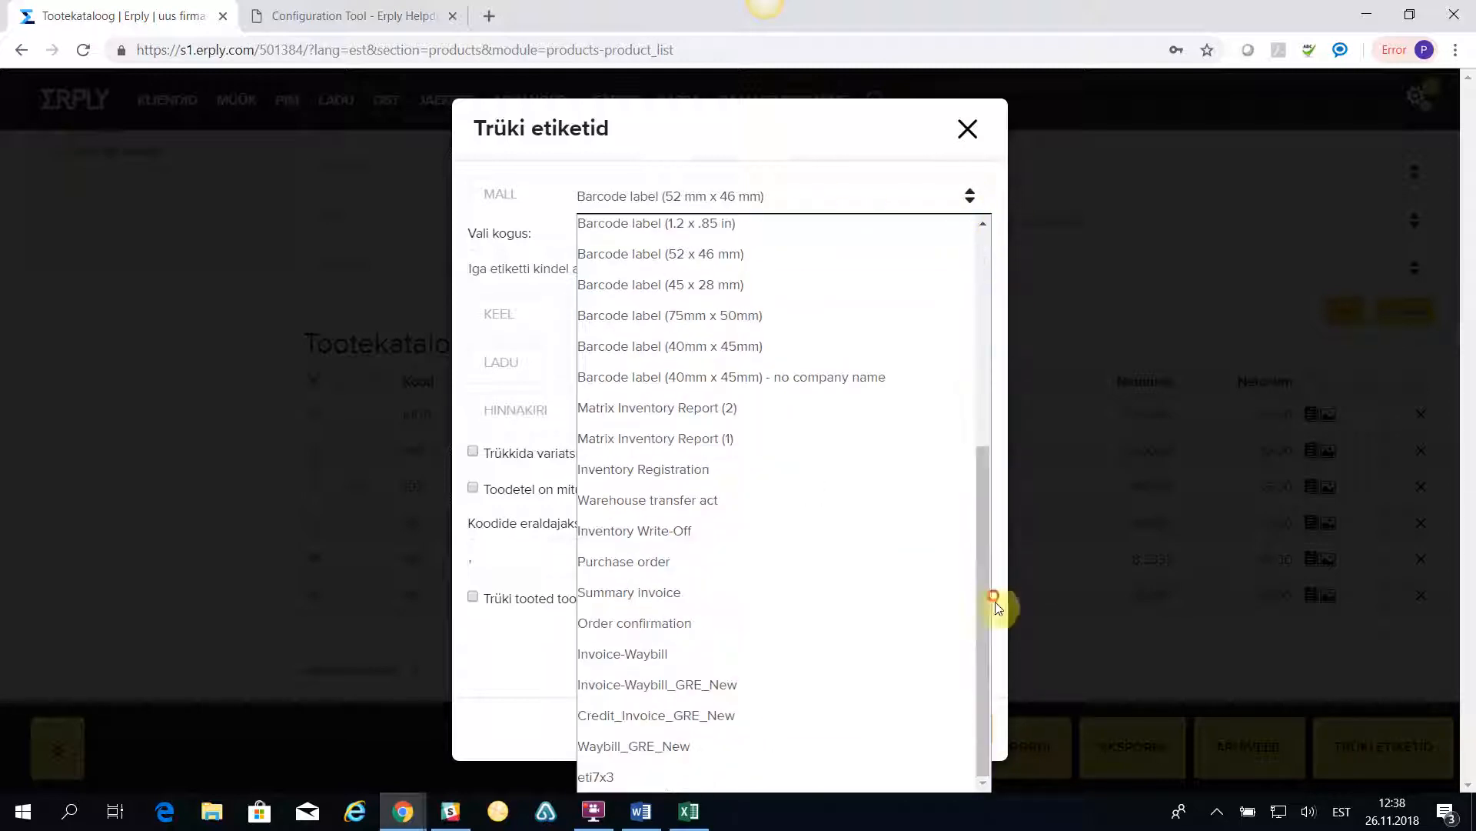
left_click(616, 776)
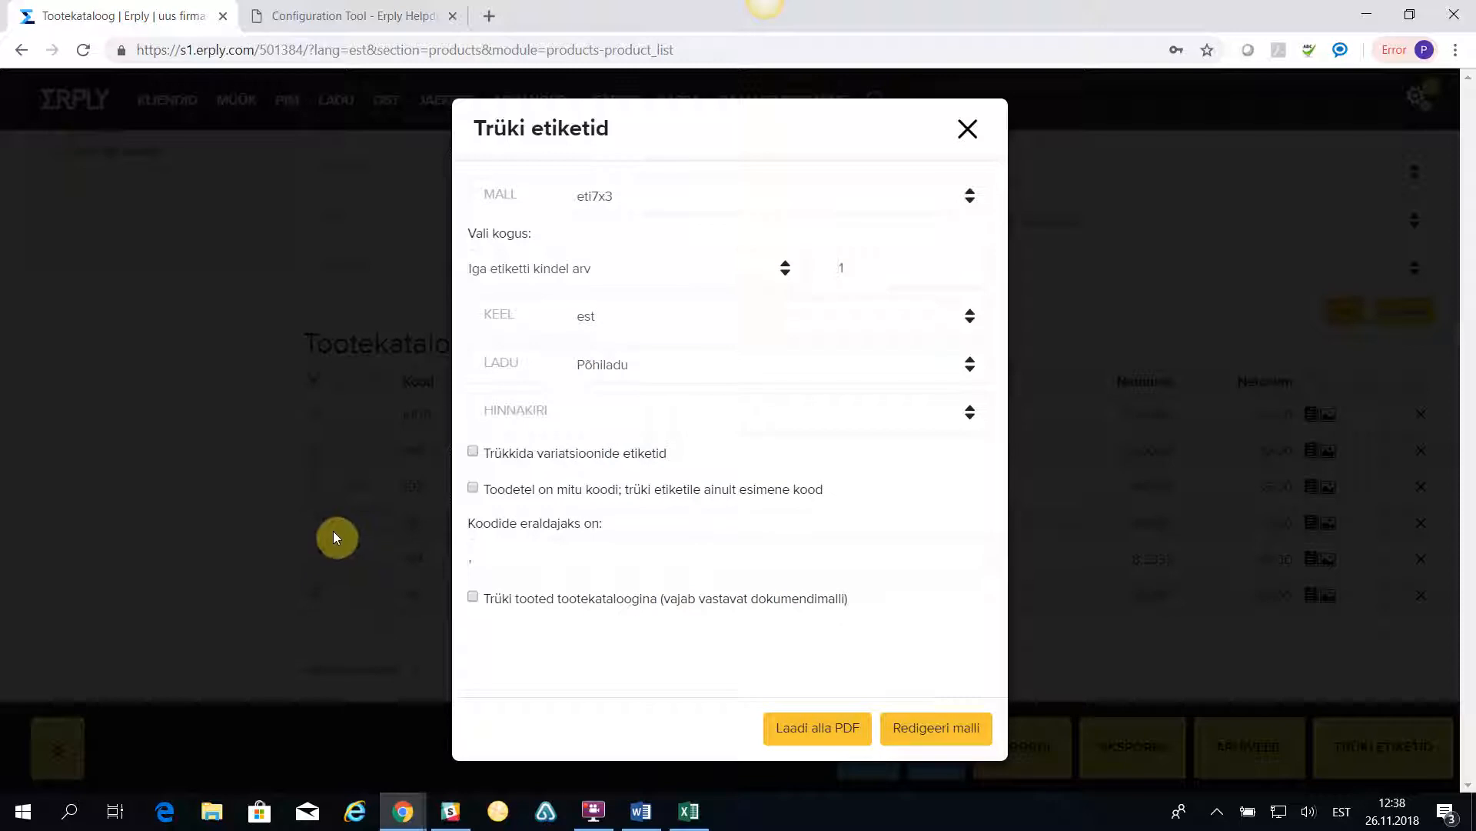
Set the label quantity to Laos olev kogus, generate the label PDF, look through its pages and close it.
left_click(785, 269)
left_click(554, 306)
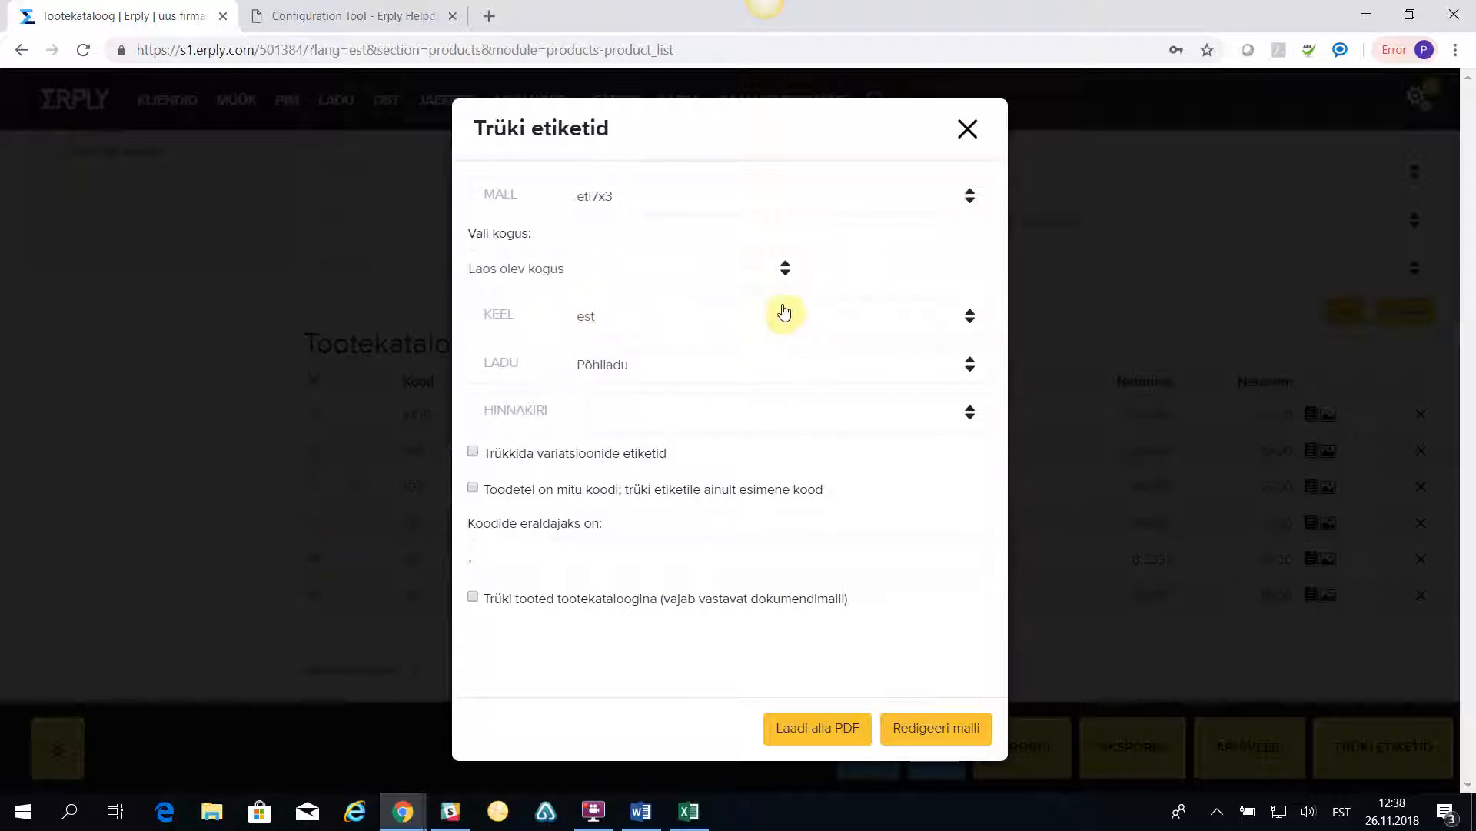
left_click(825, 723)
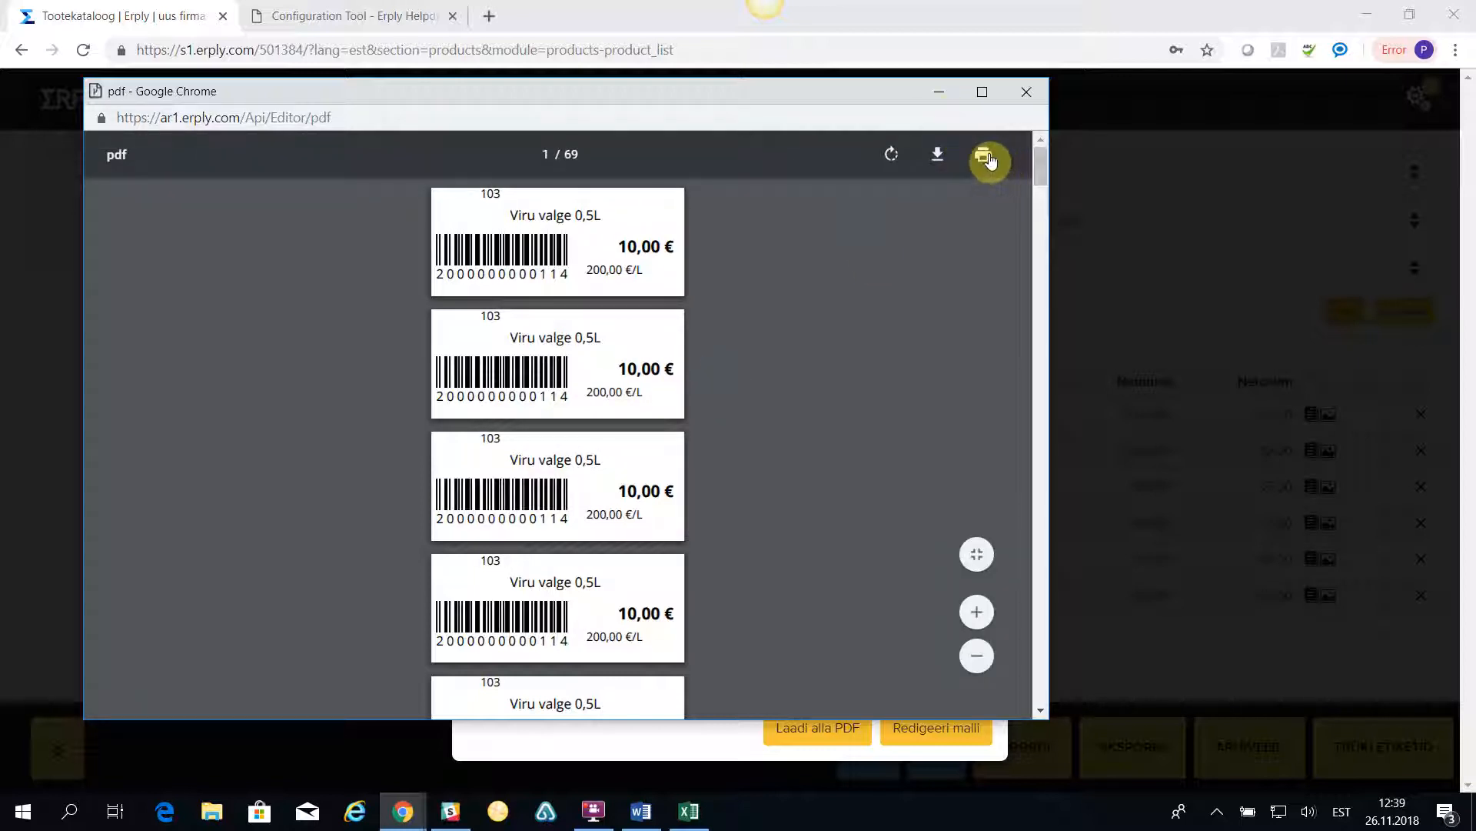
scroll(800, 427, "down", 10)
scroll(819, 435, "down", 10)
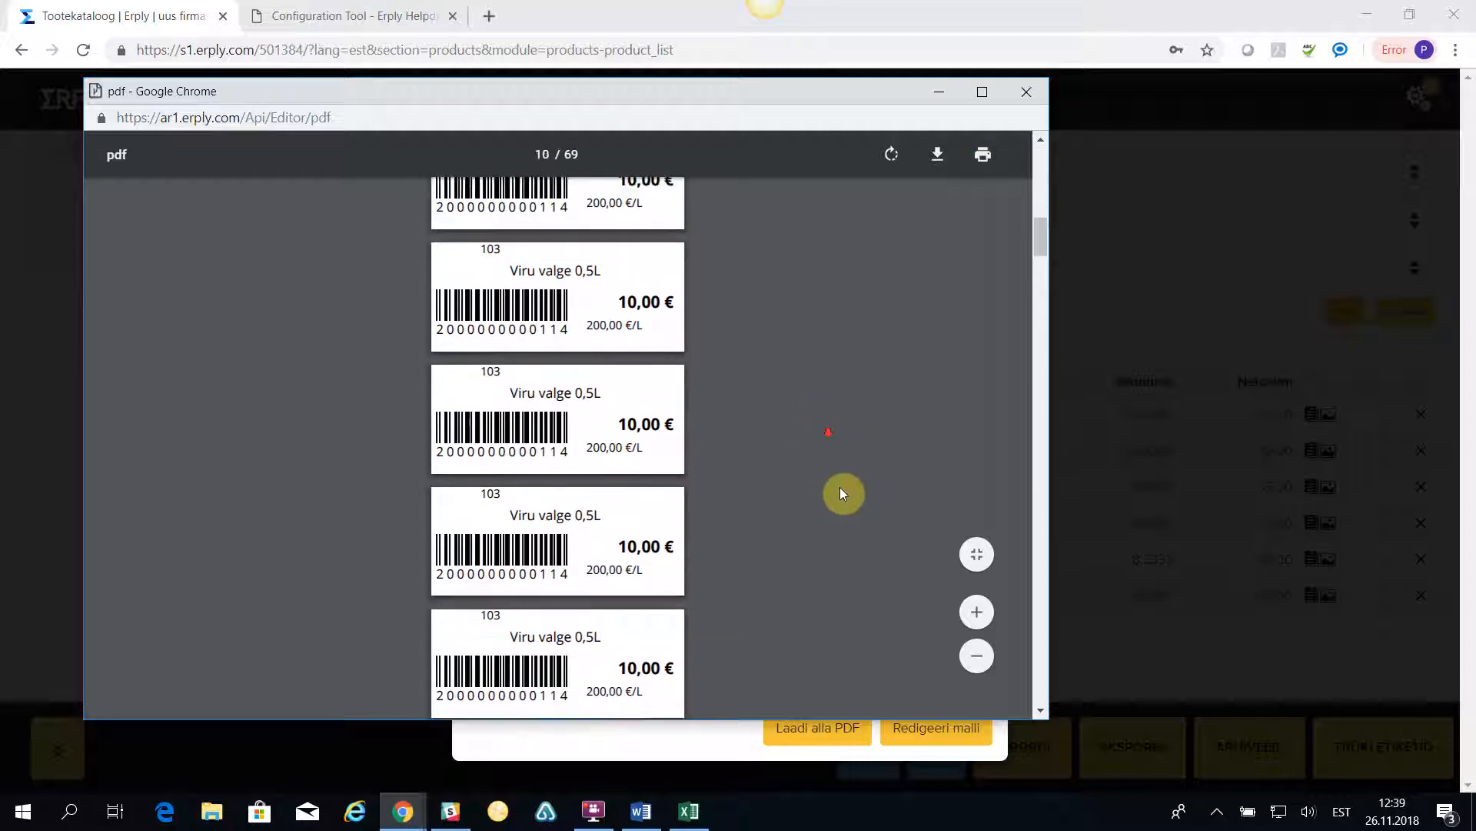
scroll(917, 392, "down", 10)
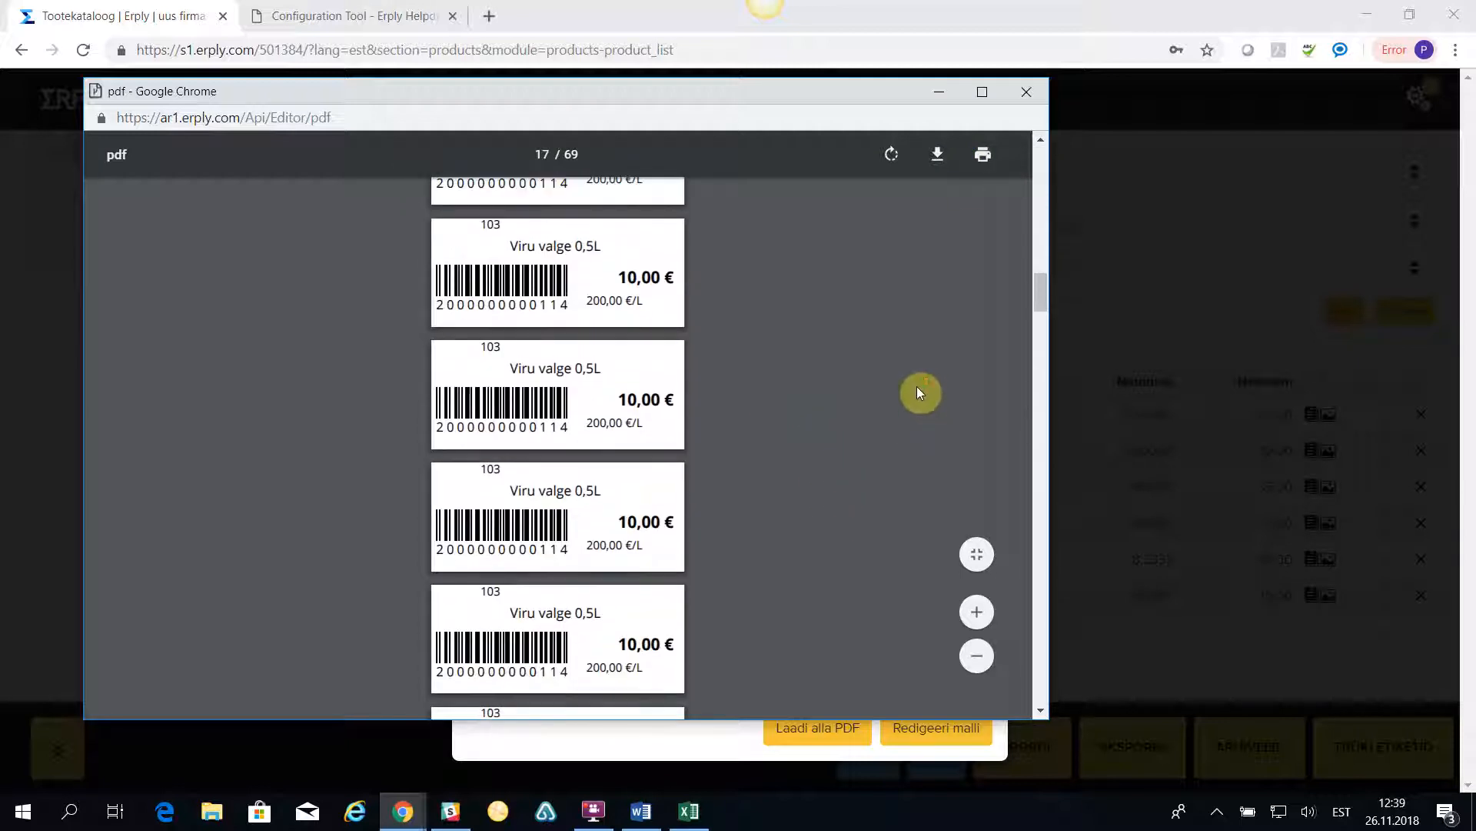
left_click(1026, 92)
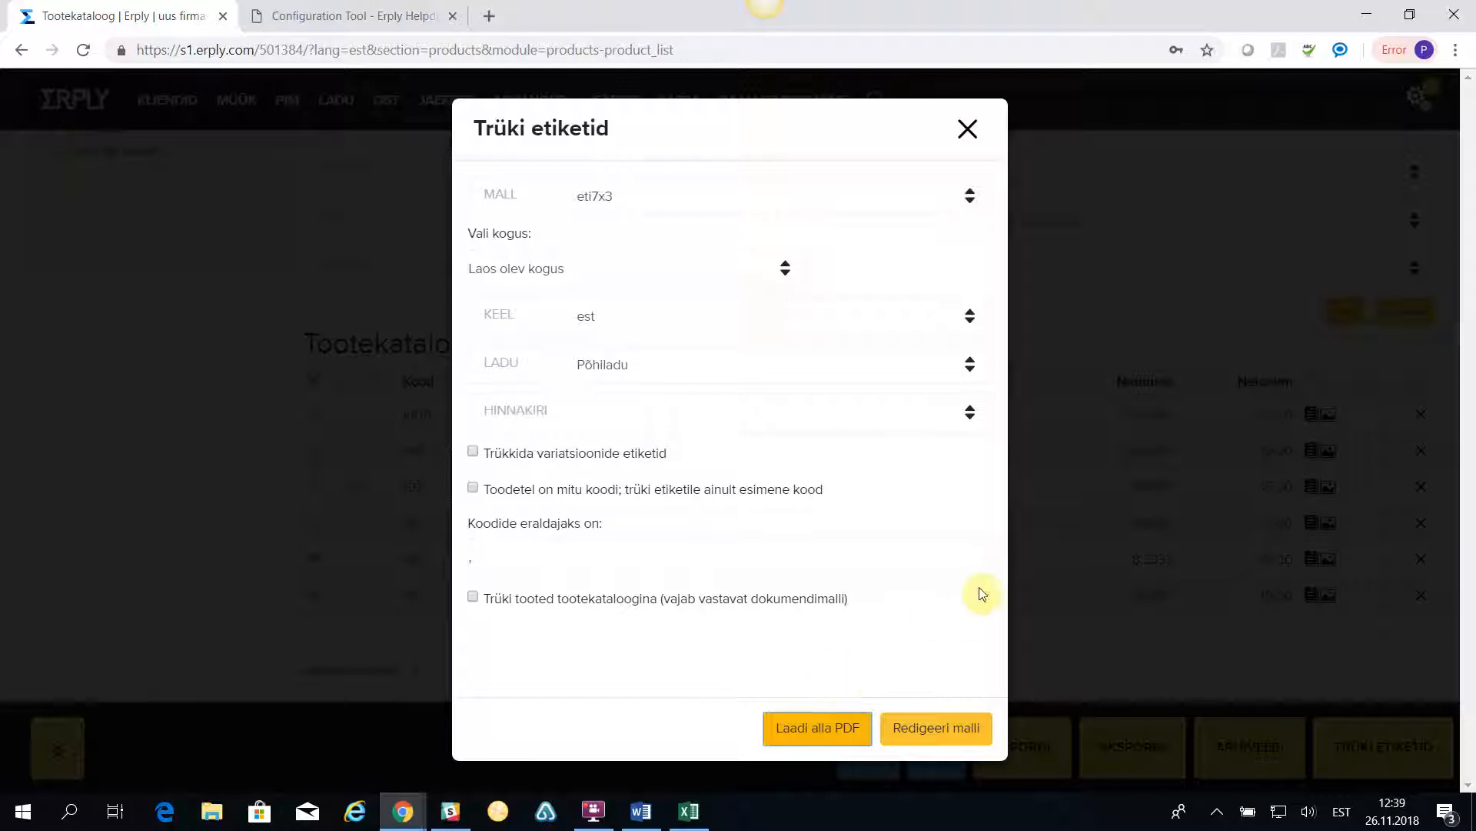
Choose Loo uus... as the label template, set the quantity to Iga etiketti kindel arv, and open the template for editing.
left_click(969, 197)
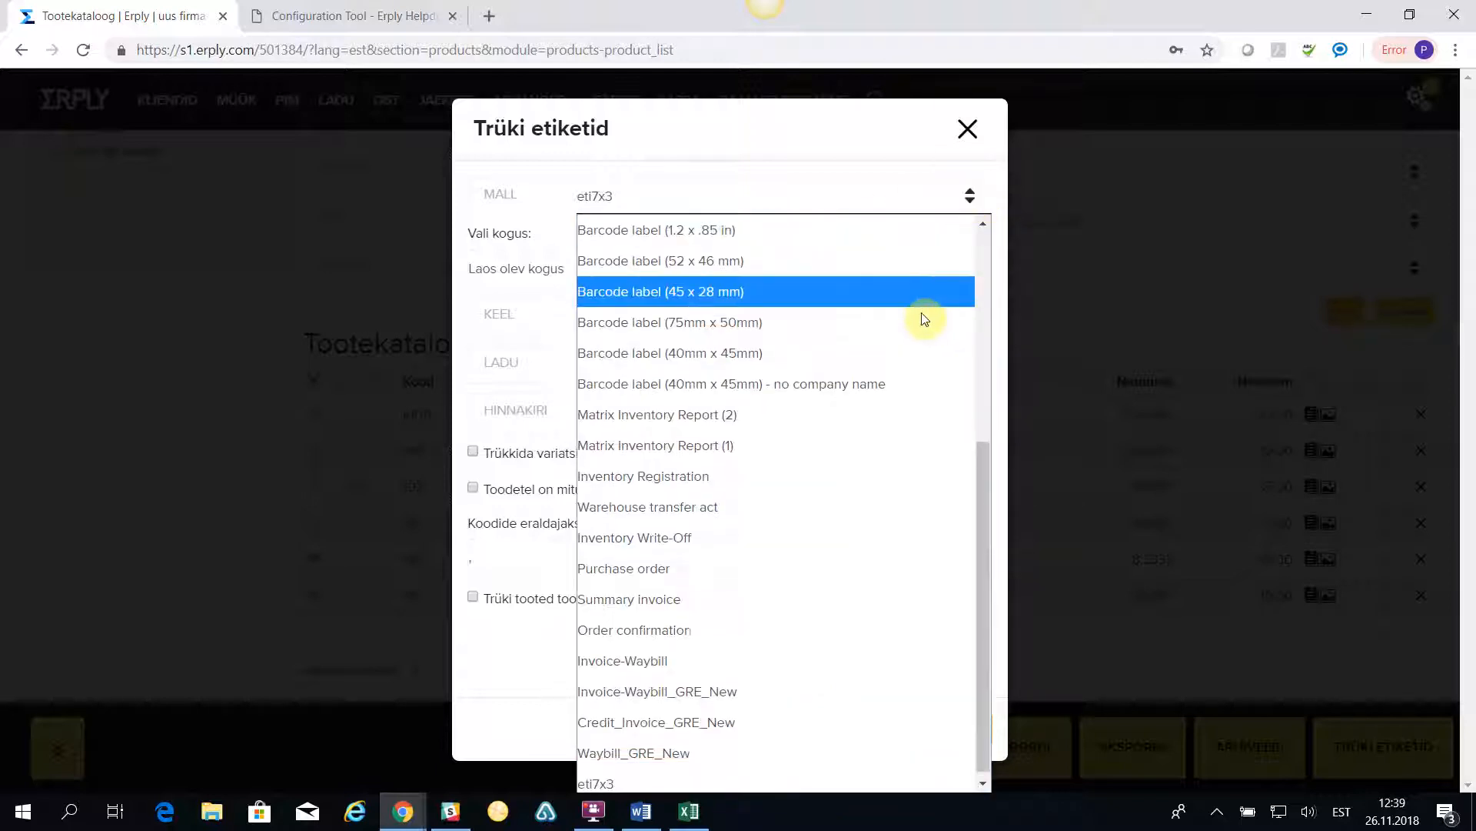
left_click_drag(984, 501, 978, 261)
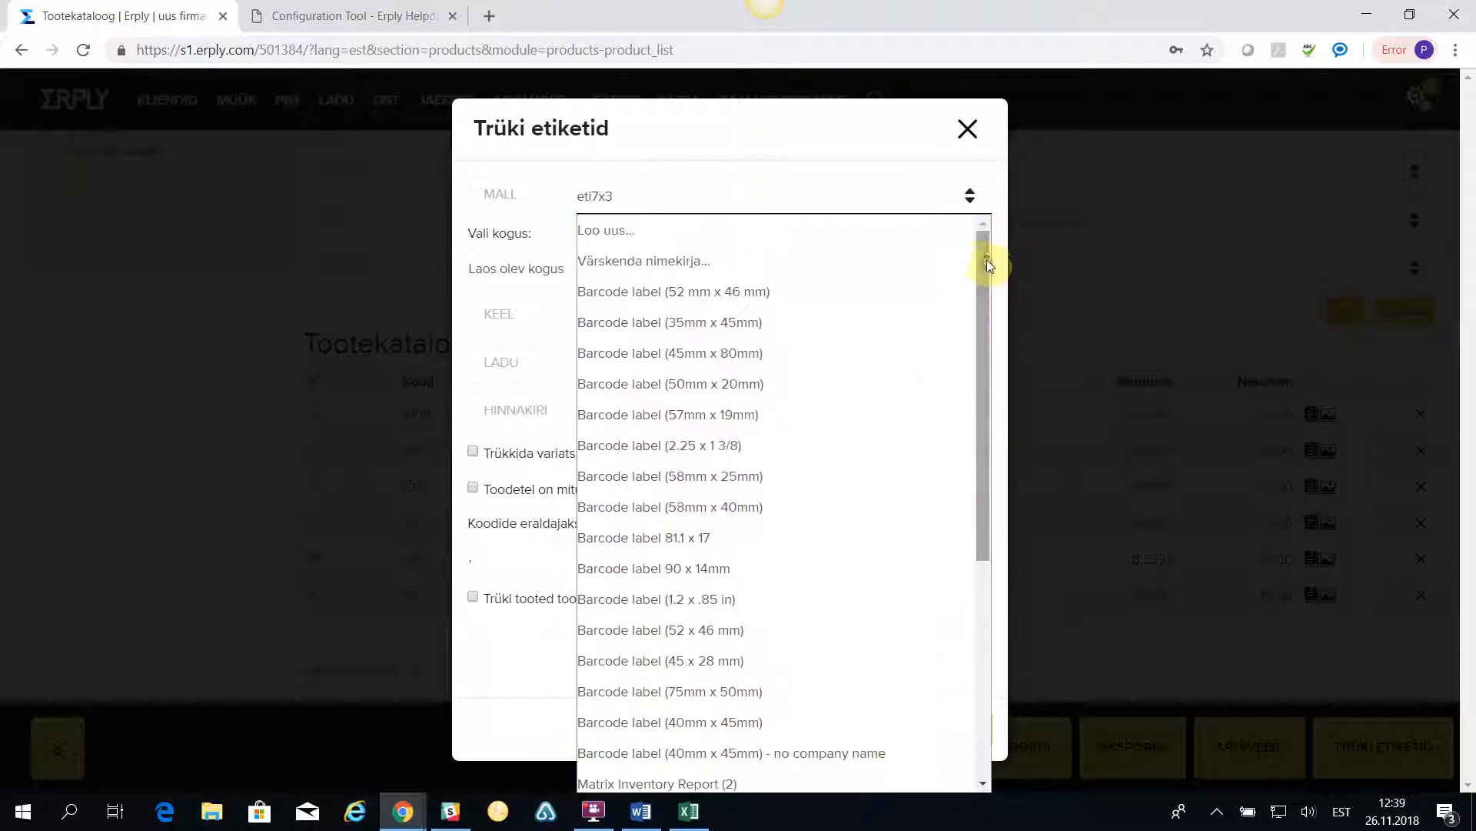
left_click(654, 226)
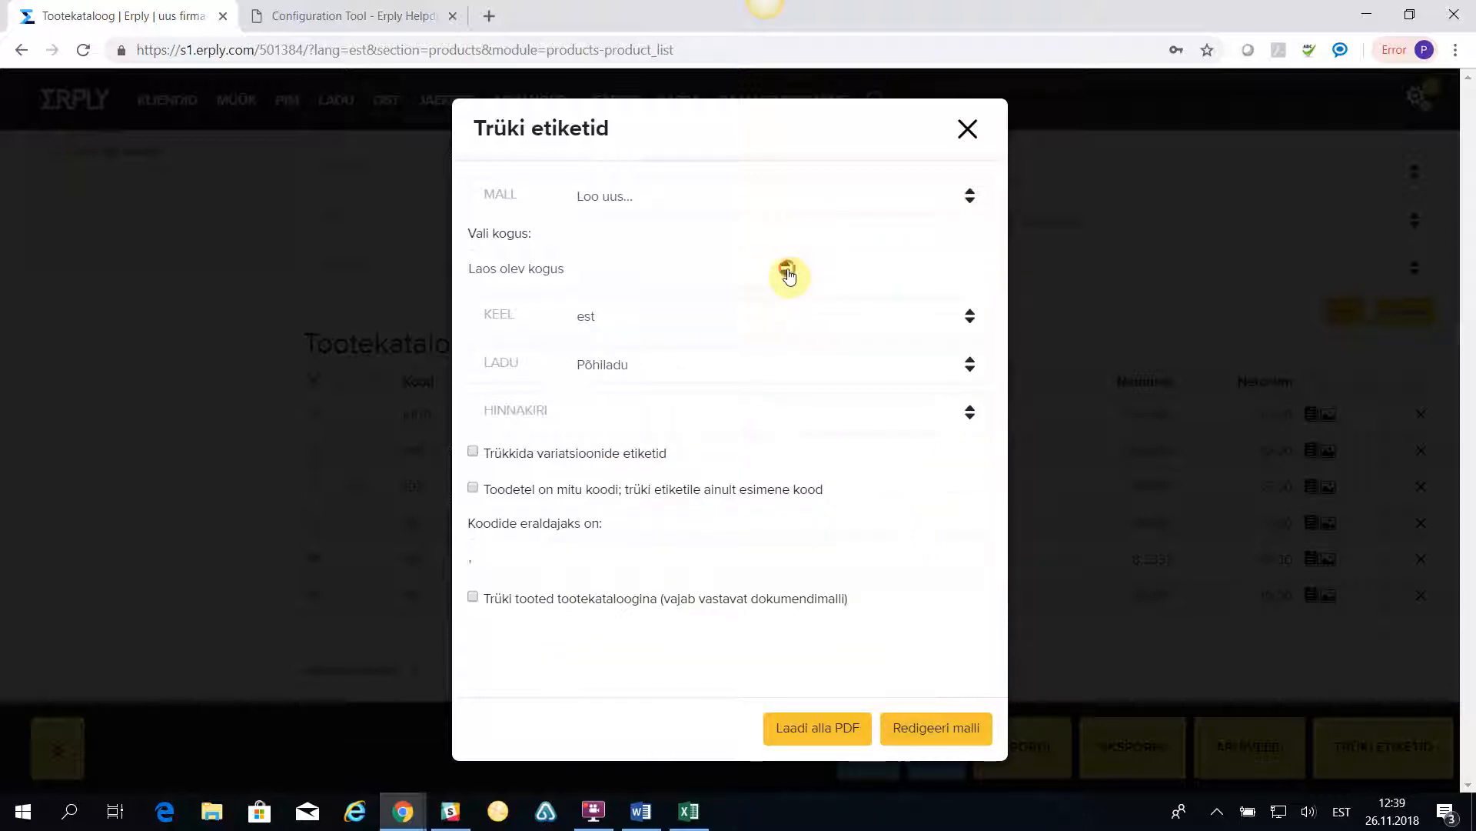
left_click(788, 274)
left_click(672, 330)
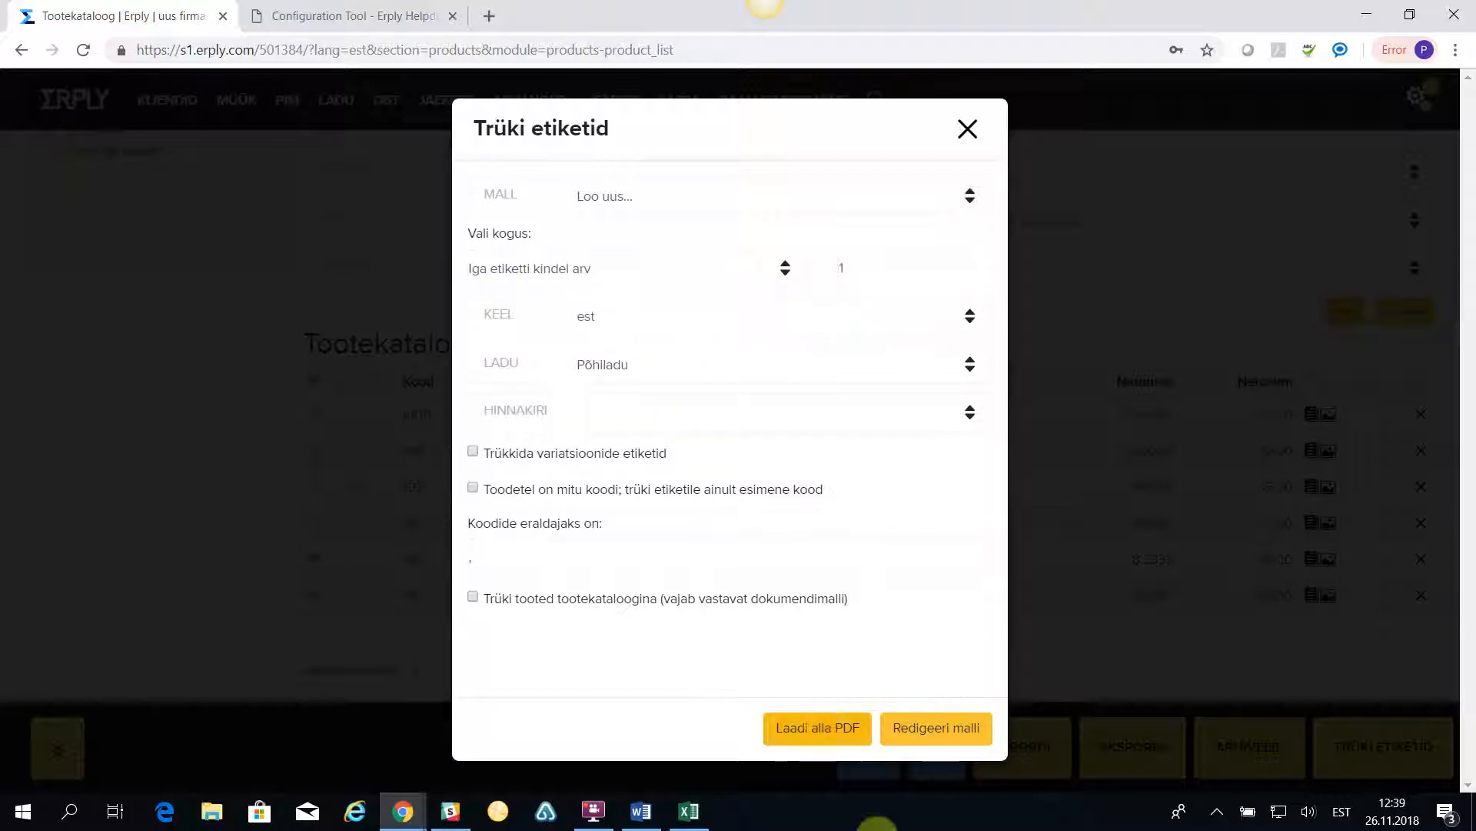
left_click(937, 727)
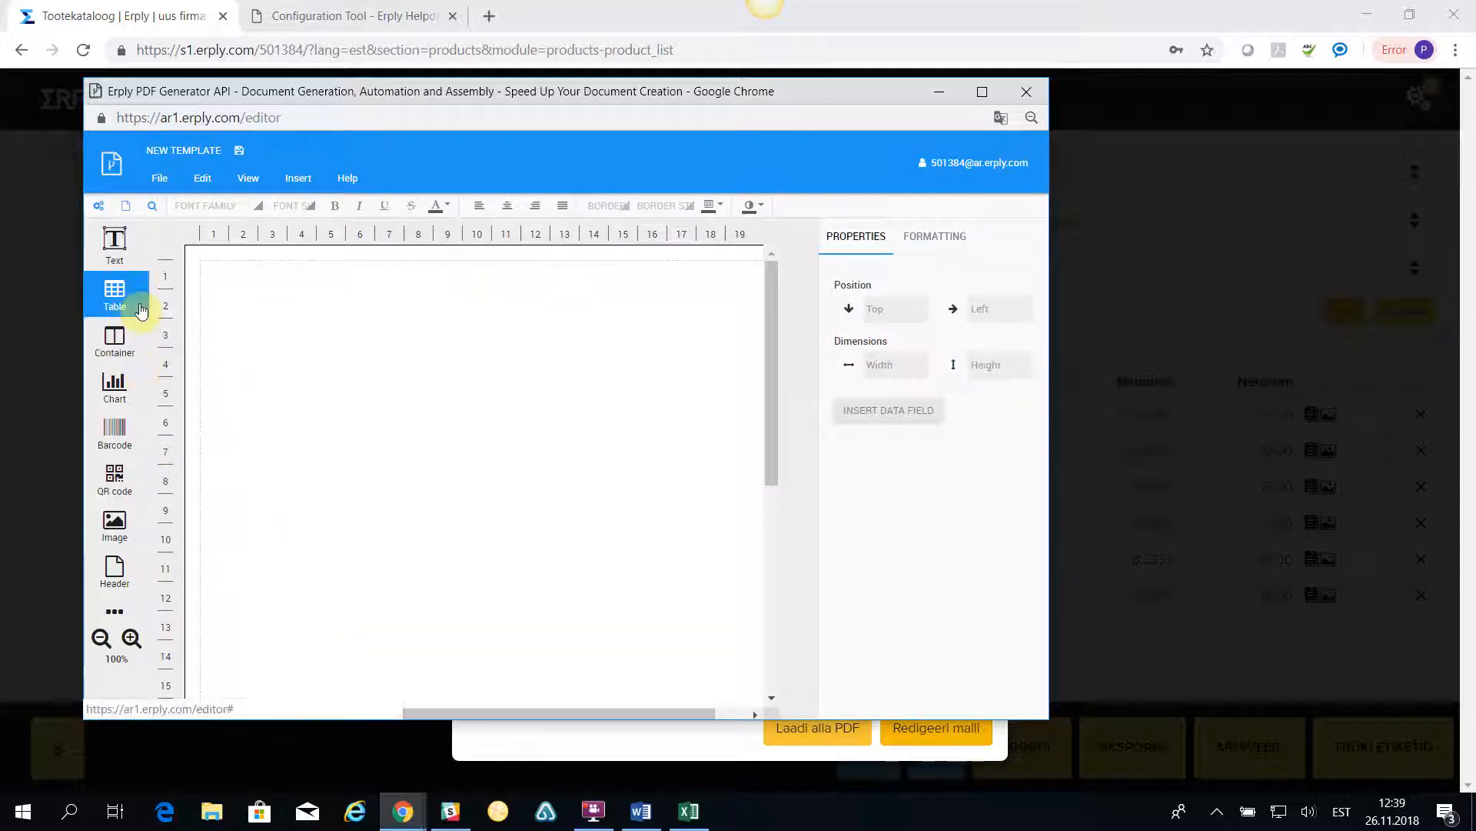
Set up the page with a custom 7 × 3 cm layout repeated on an A4 page, and apply the setup.
left_click(98, 206)
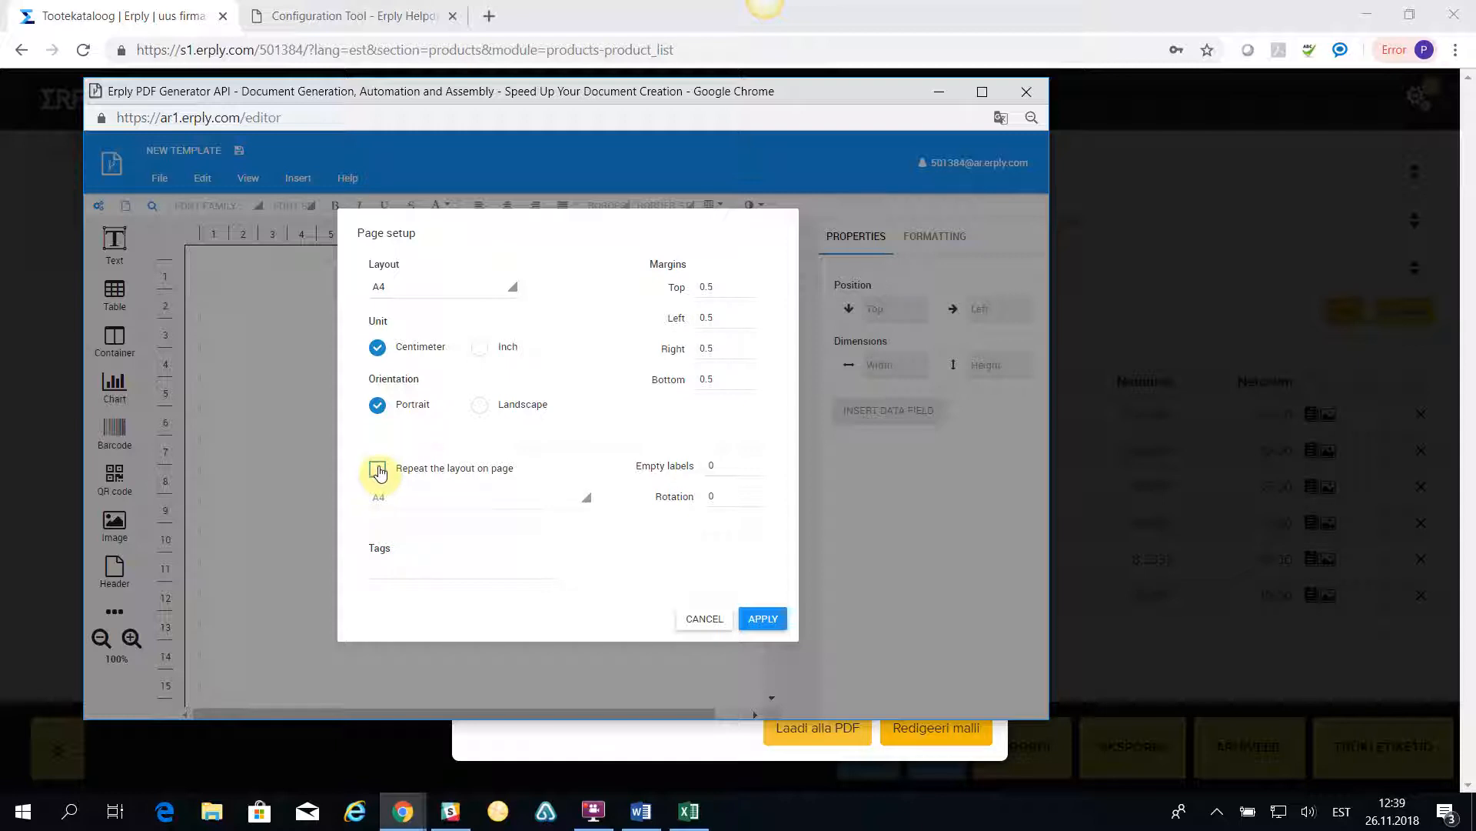
left_click(378, 470)
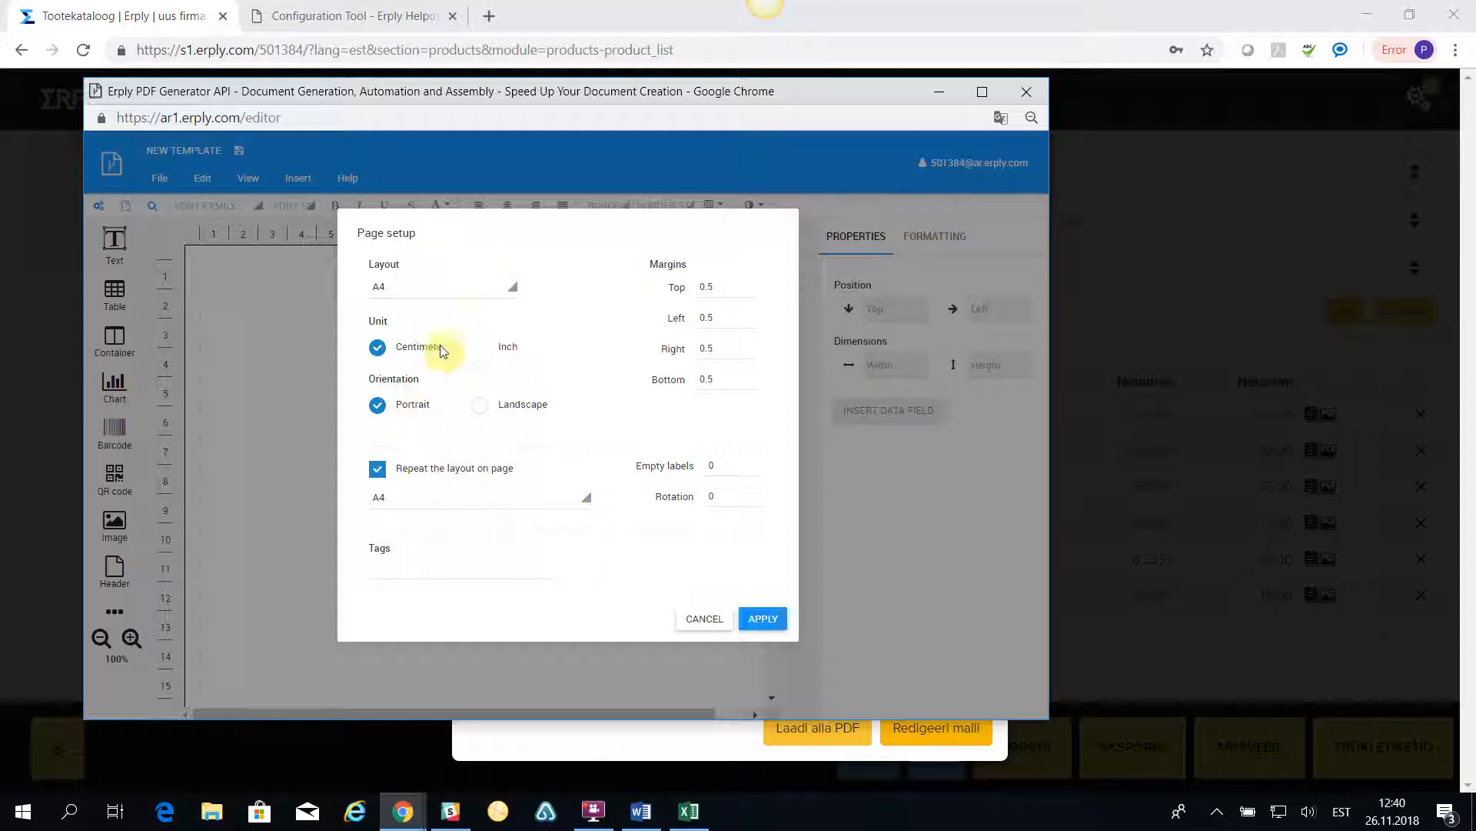
left_click(515, 292)
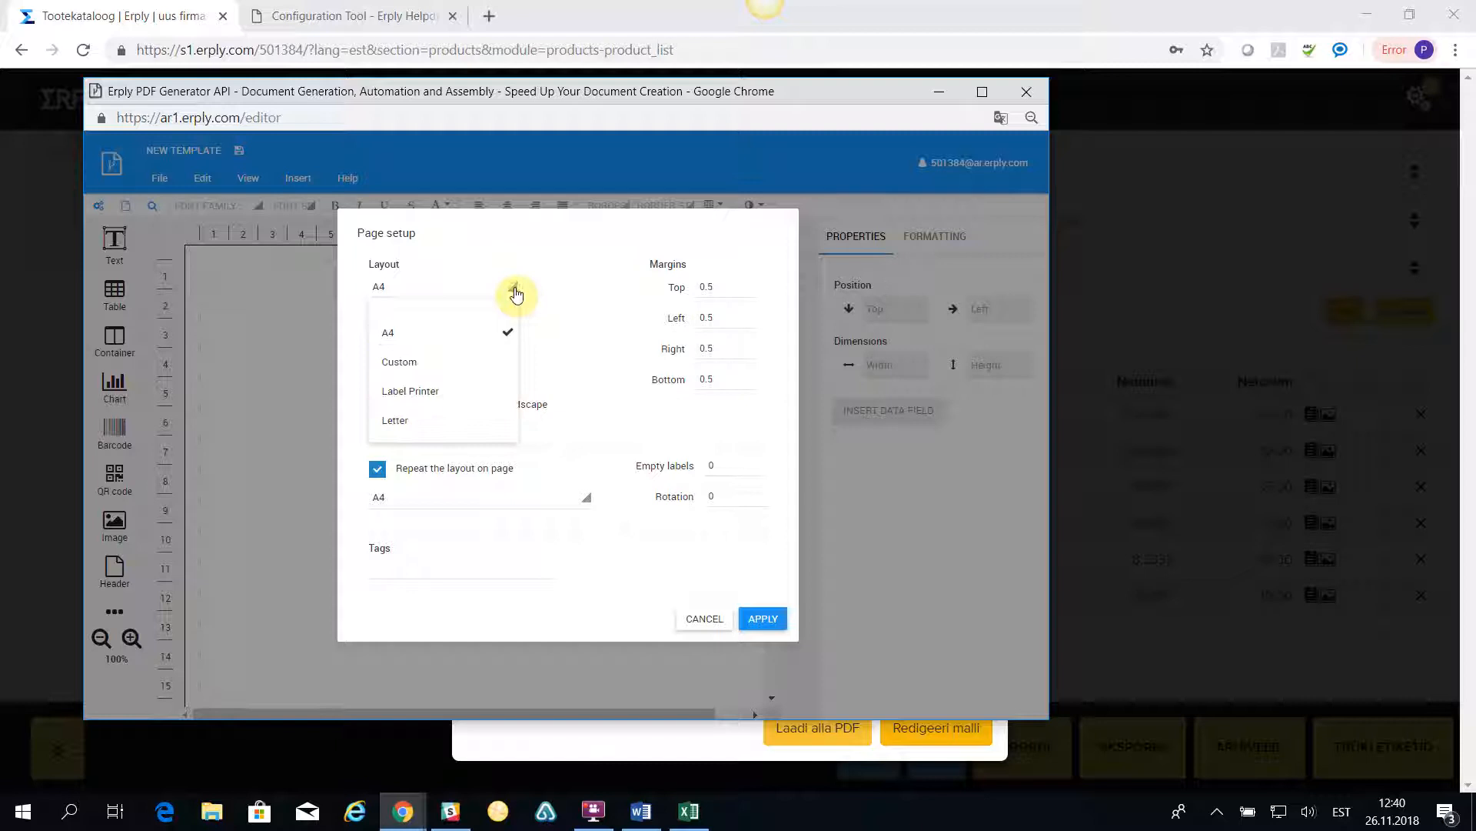
left_click(410, 366)
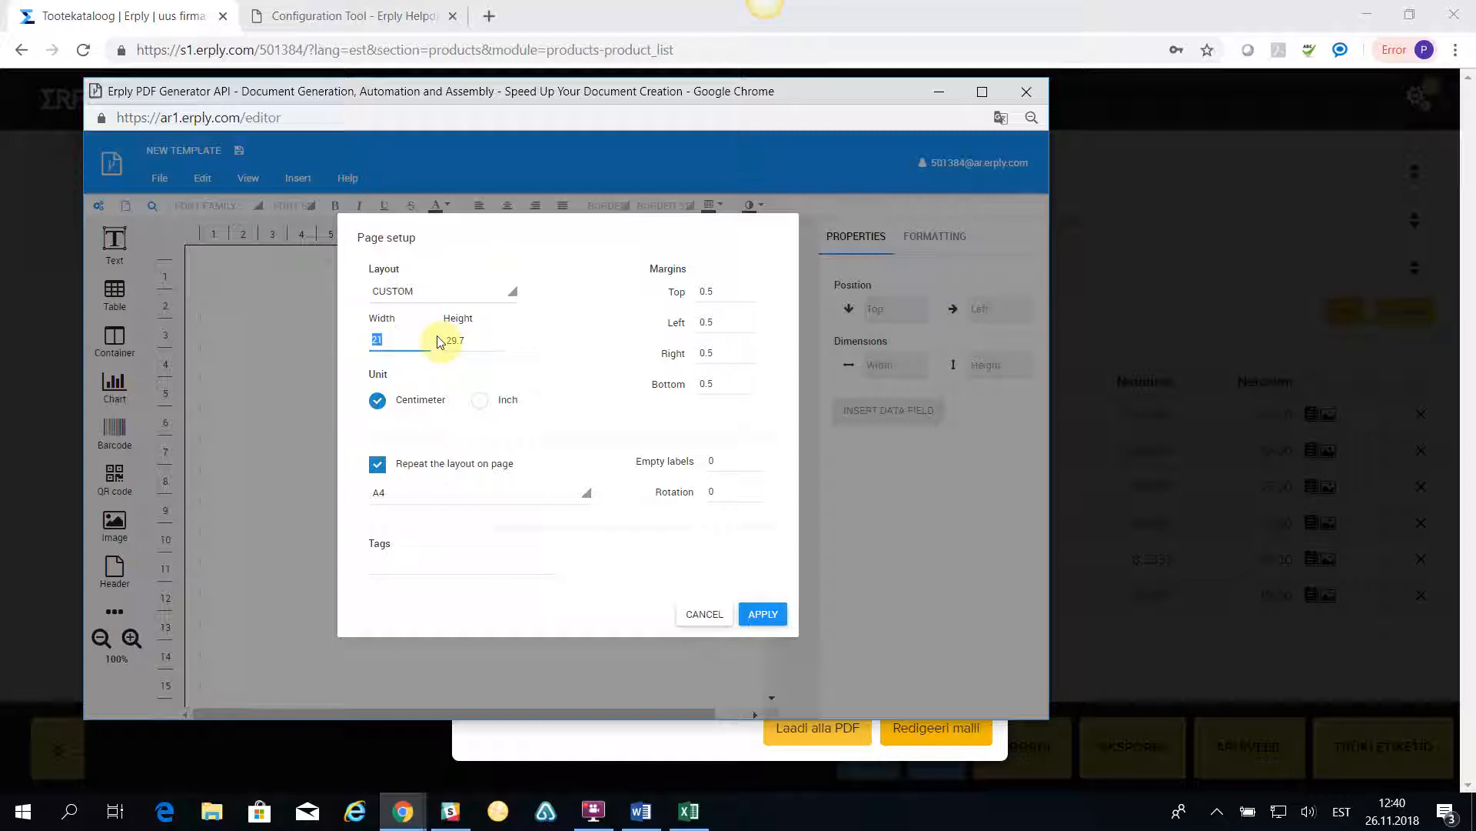
type("7")
left_click(477, 338)
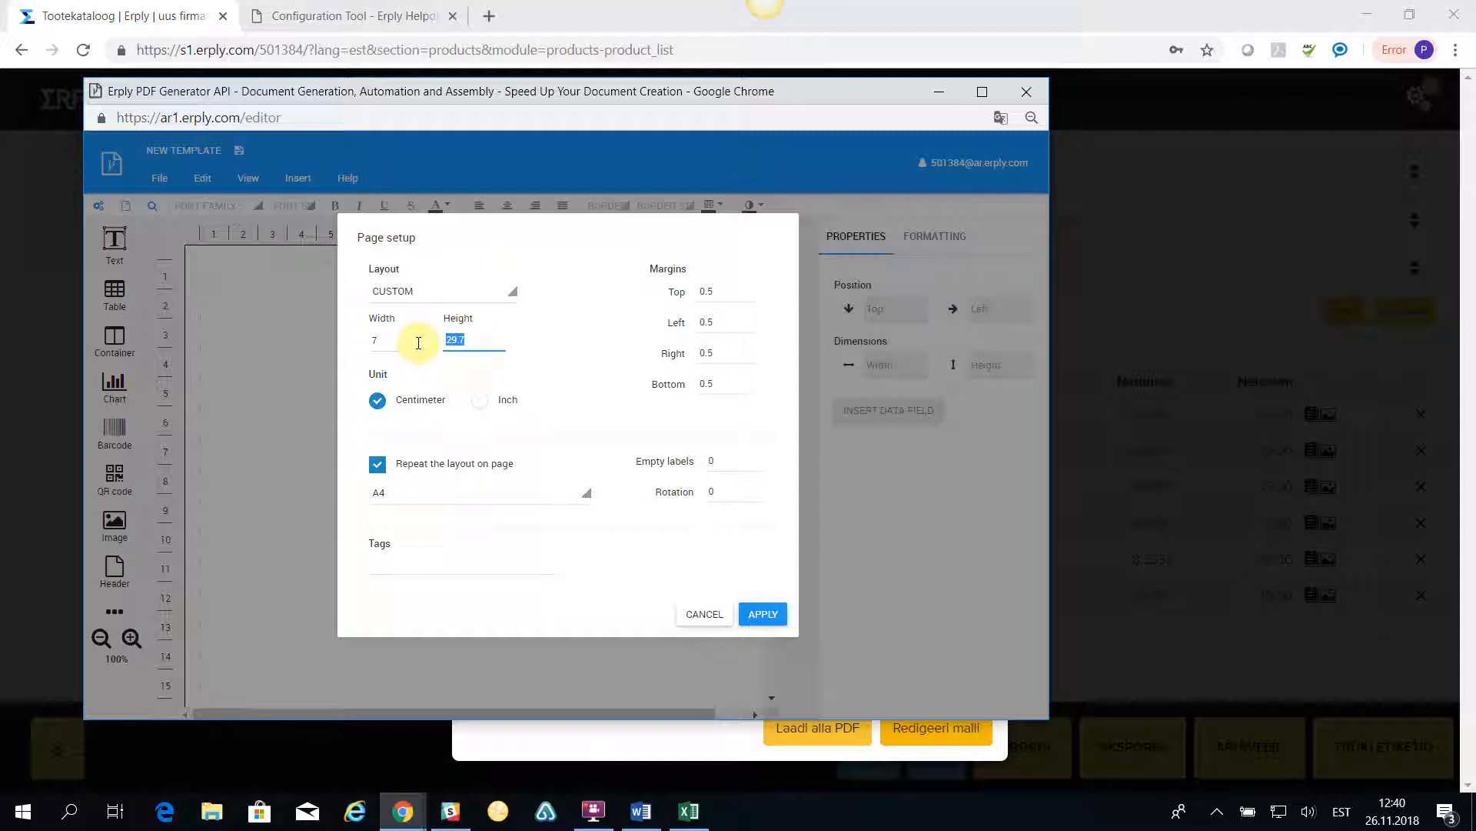
left_click(565, 504)
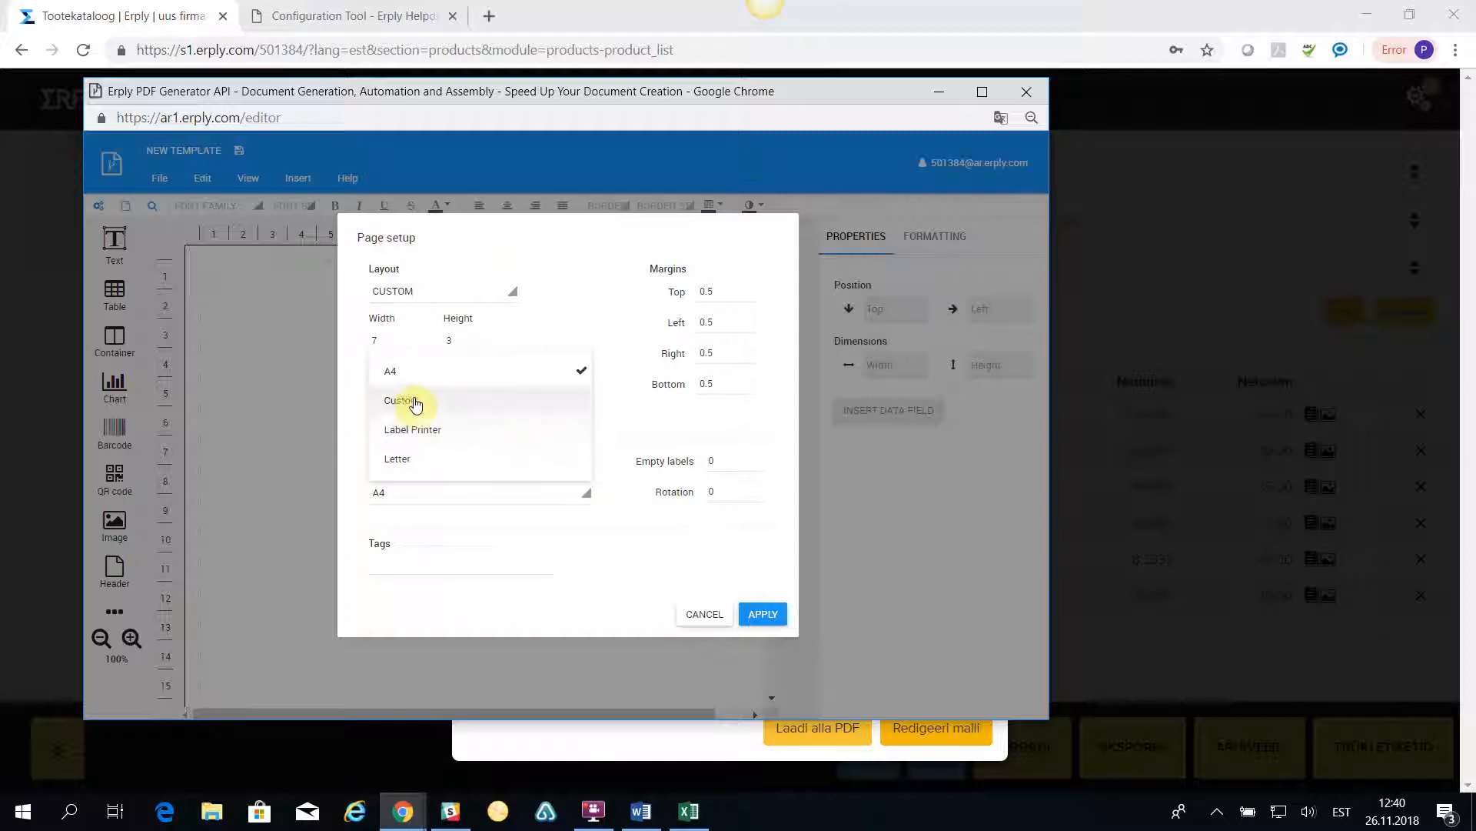
left_click(393, 372)
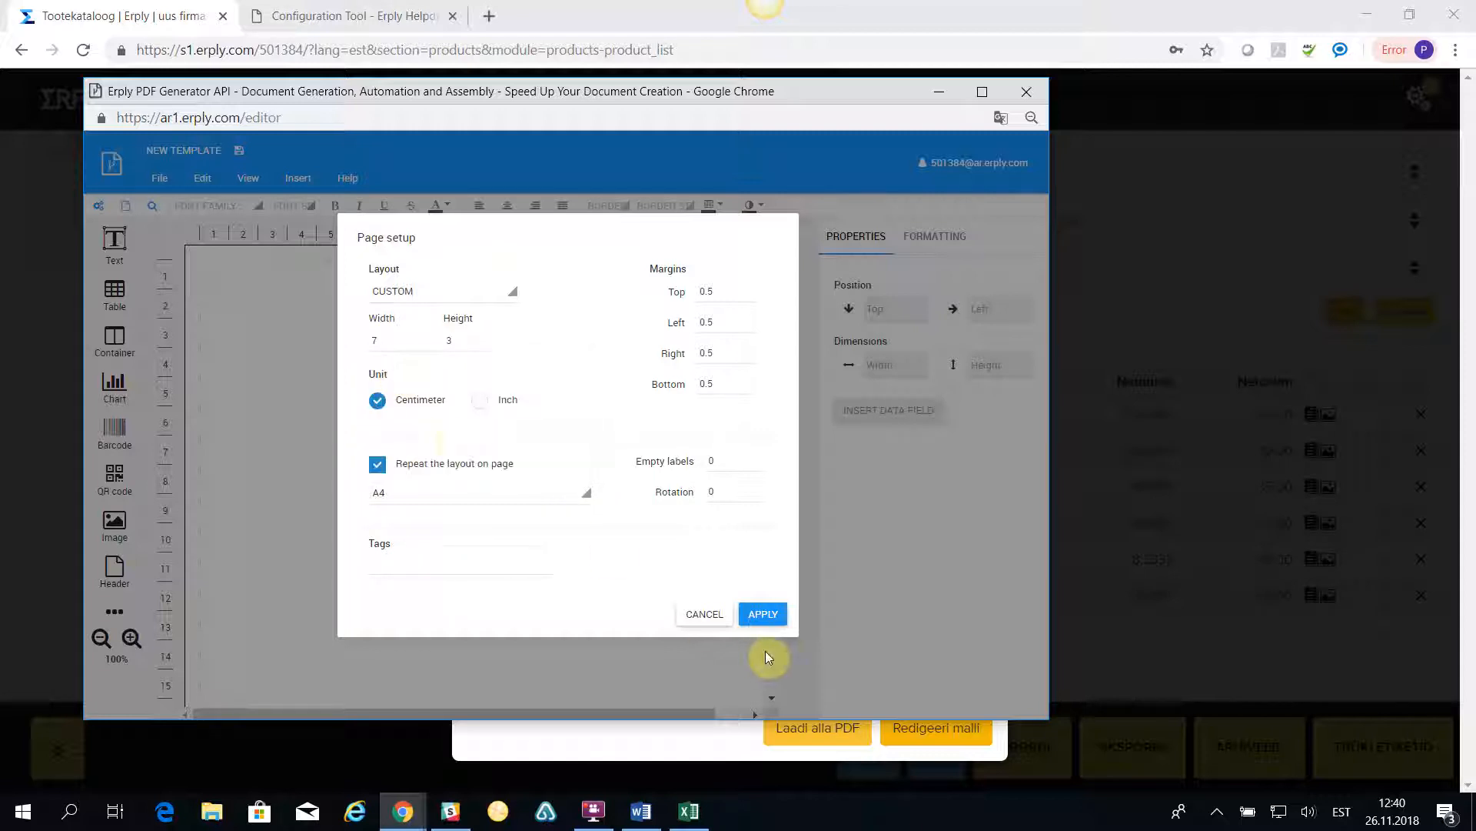
left_click(769, 613)
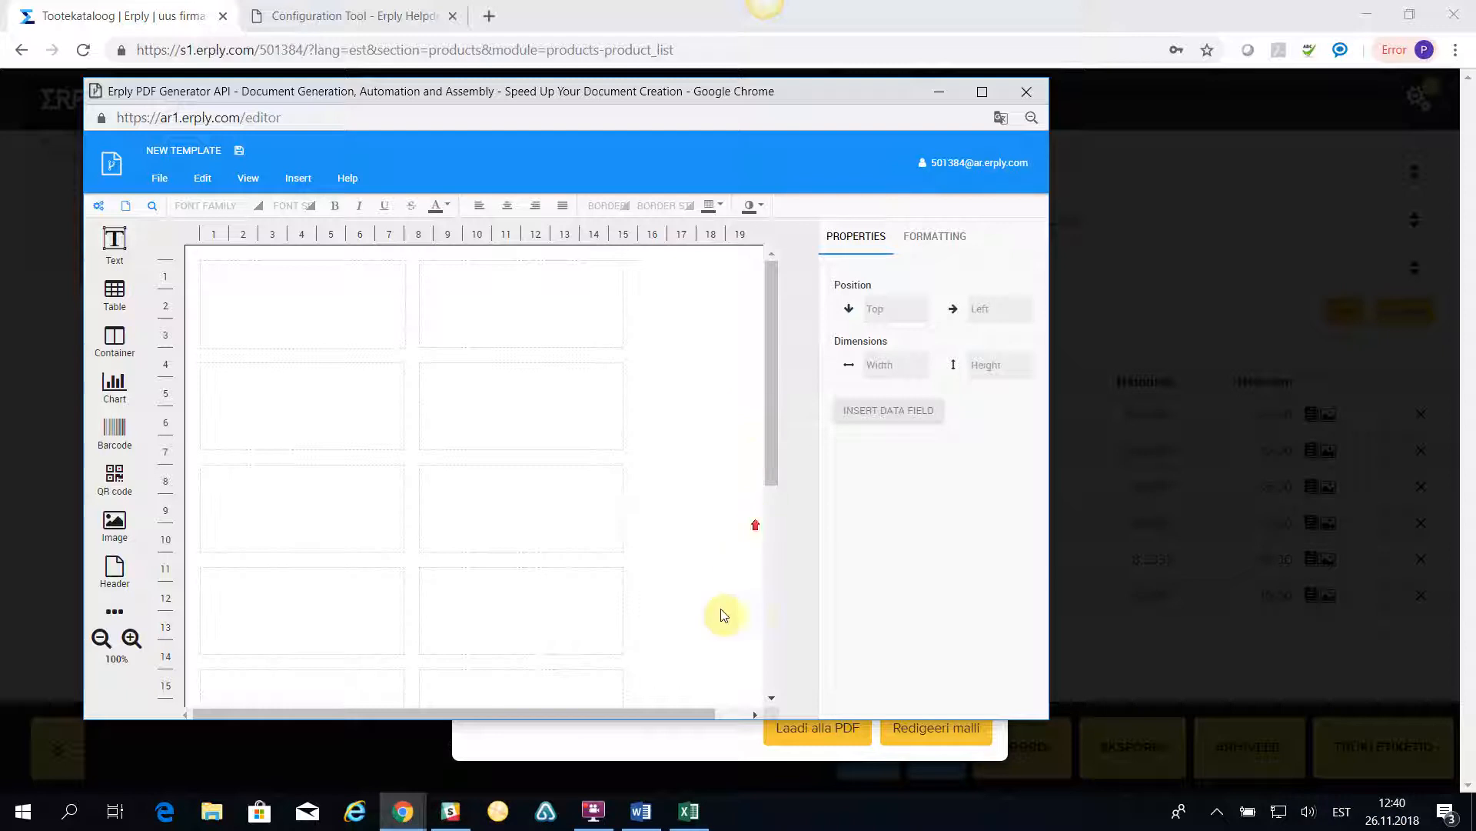
Inspect the label grid on the page, set the right and bottom page margins to 0, and apply the change.
left_click_drag(690, 711, 646, 713)
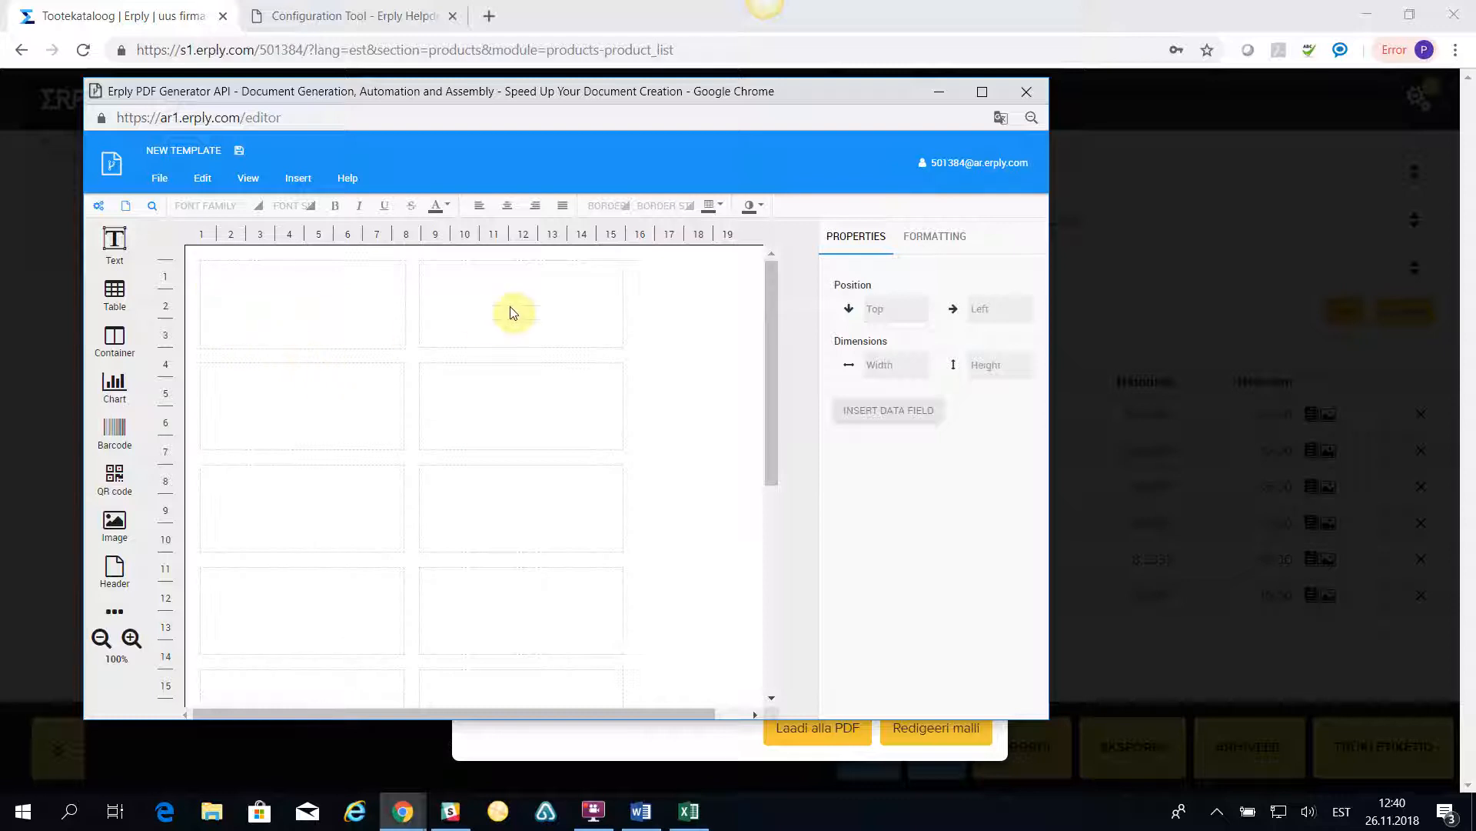
scroll(523, 407, "down", 5)
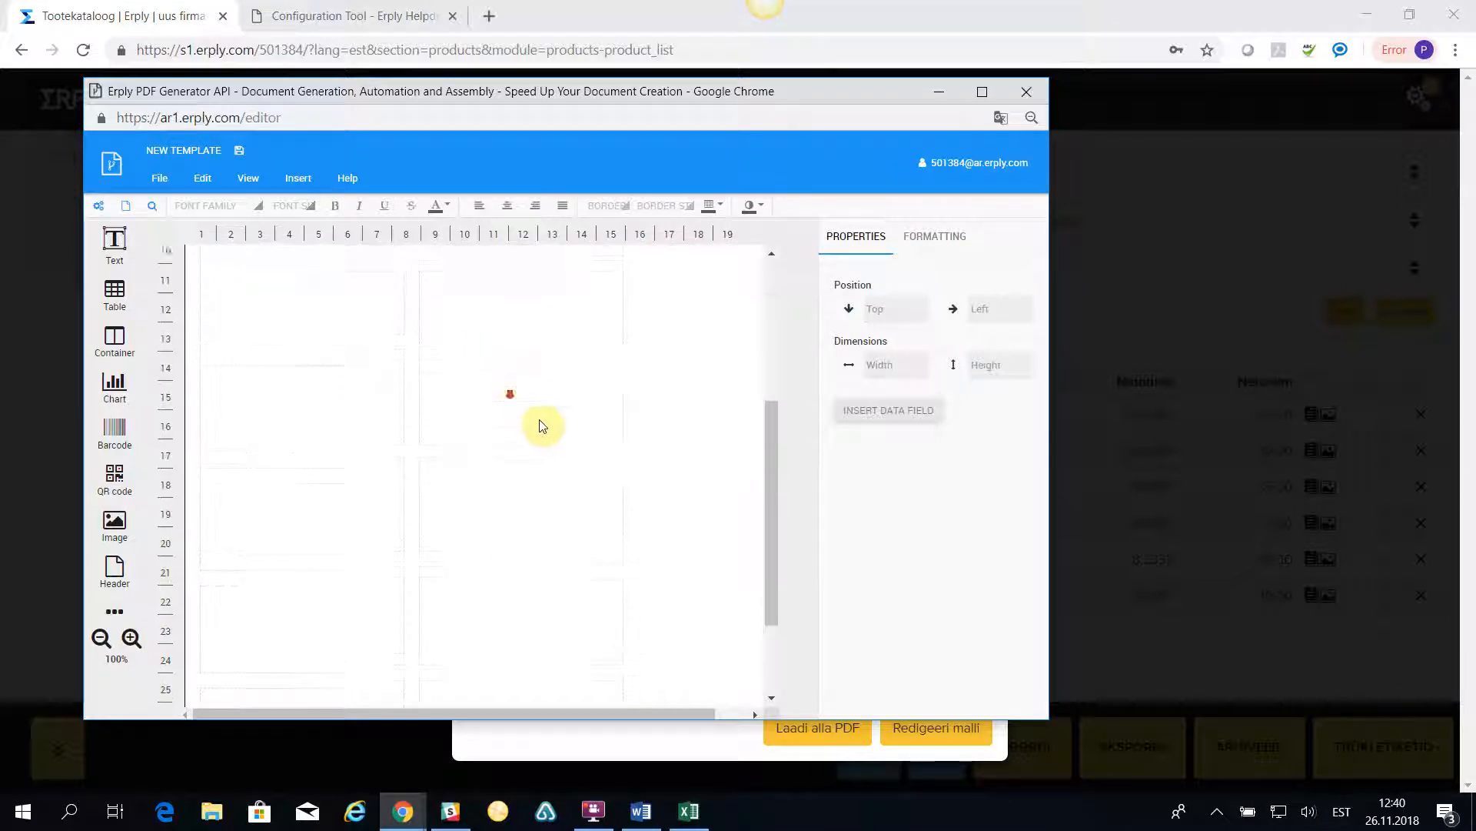
scroll(561, 442, "up", 5)
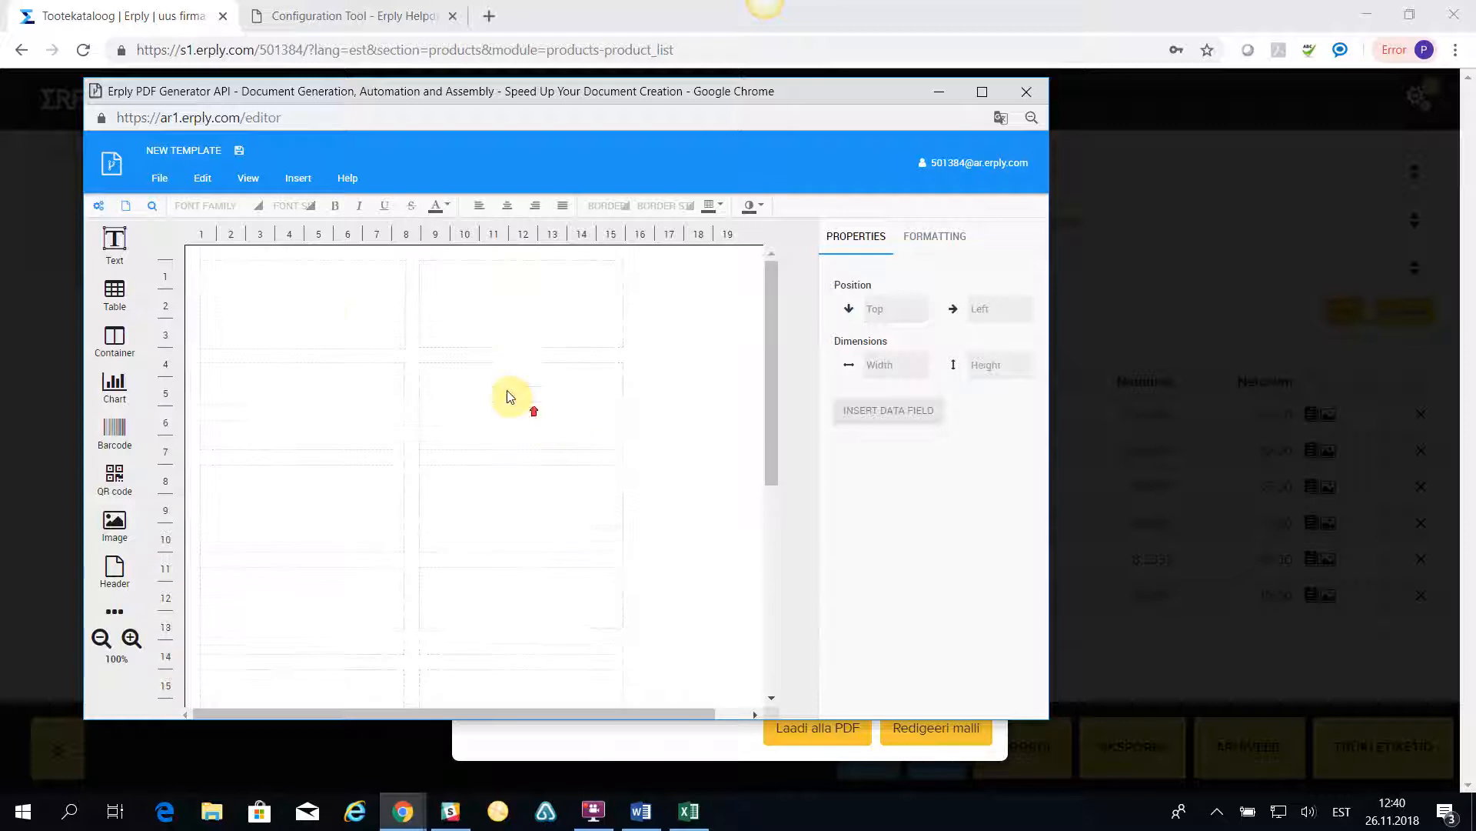
left_click(98, 206)
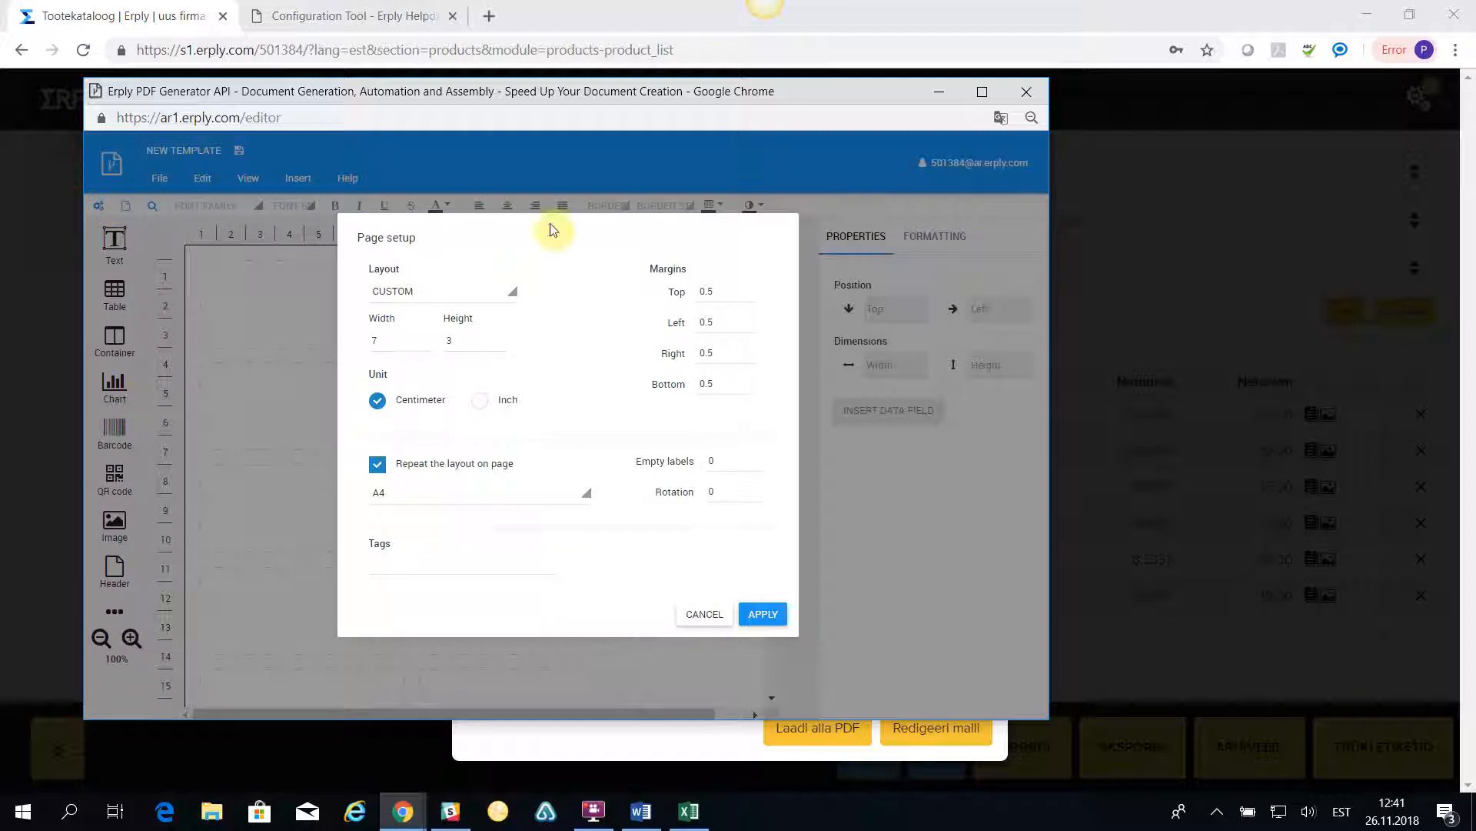
double_click(743, 291)
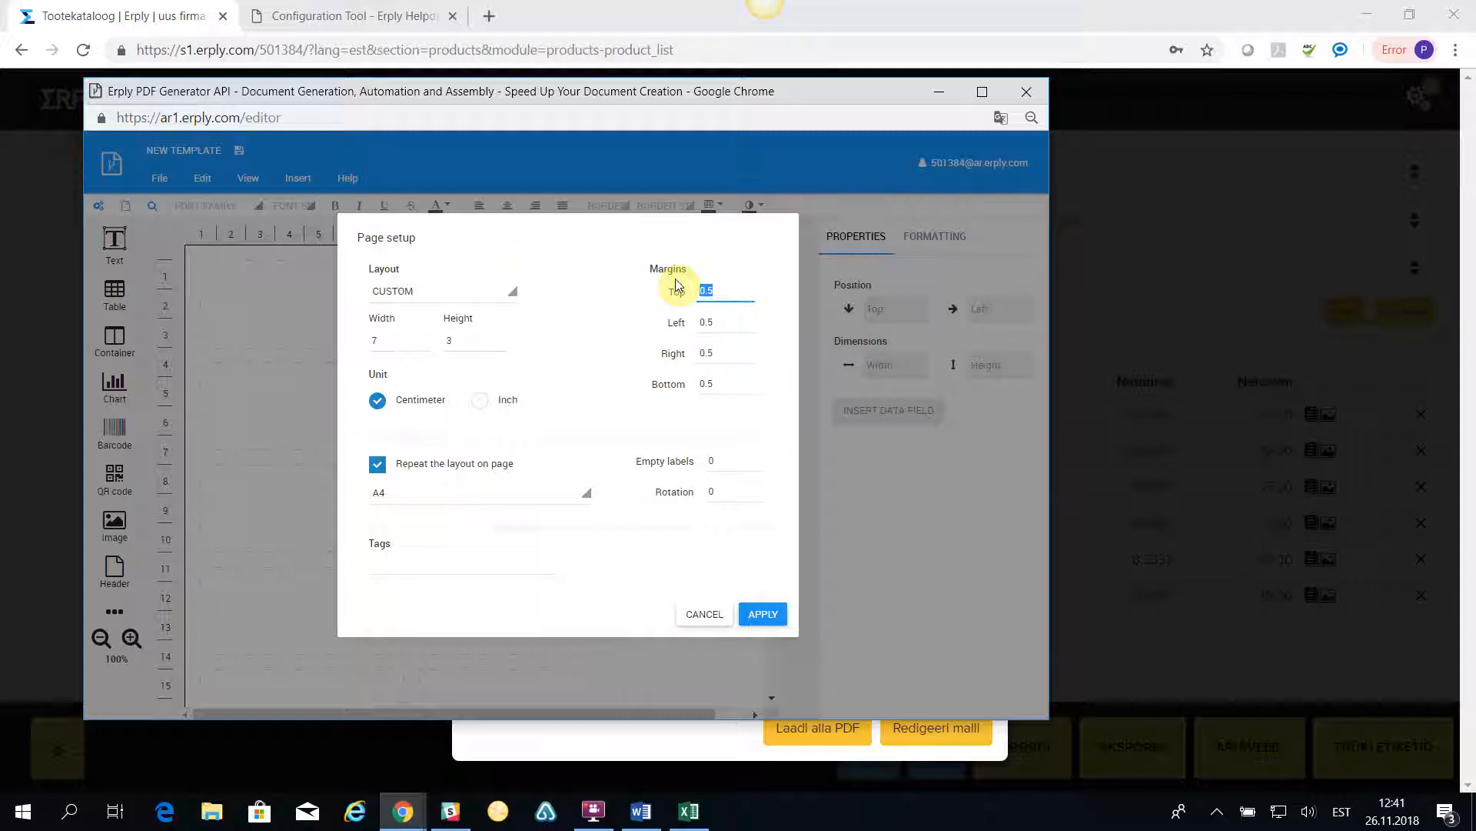
double_click(725, 321)
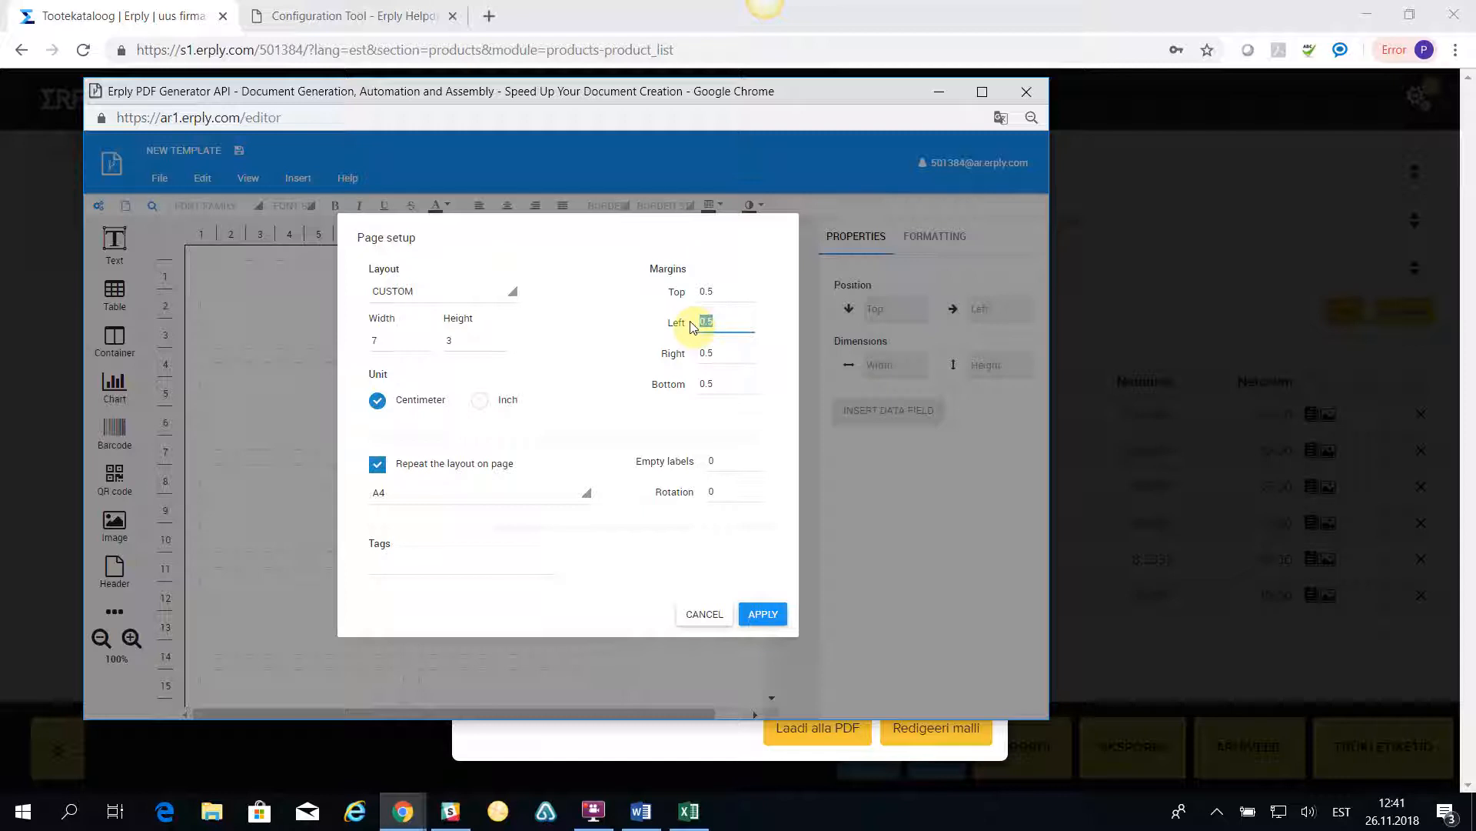
double_click(708, 353)
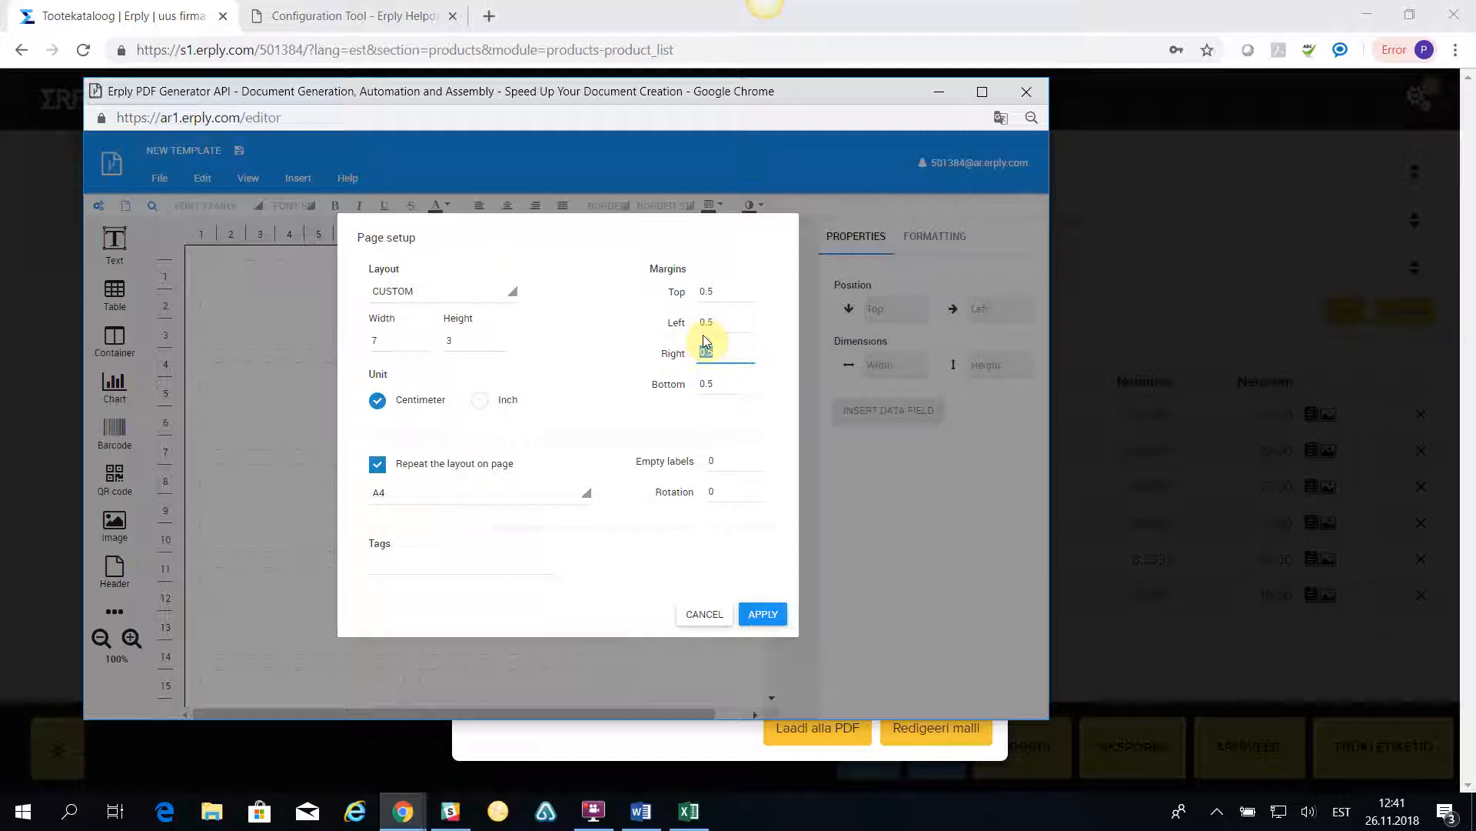
type("0")
double_click(746, 383)
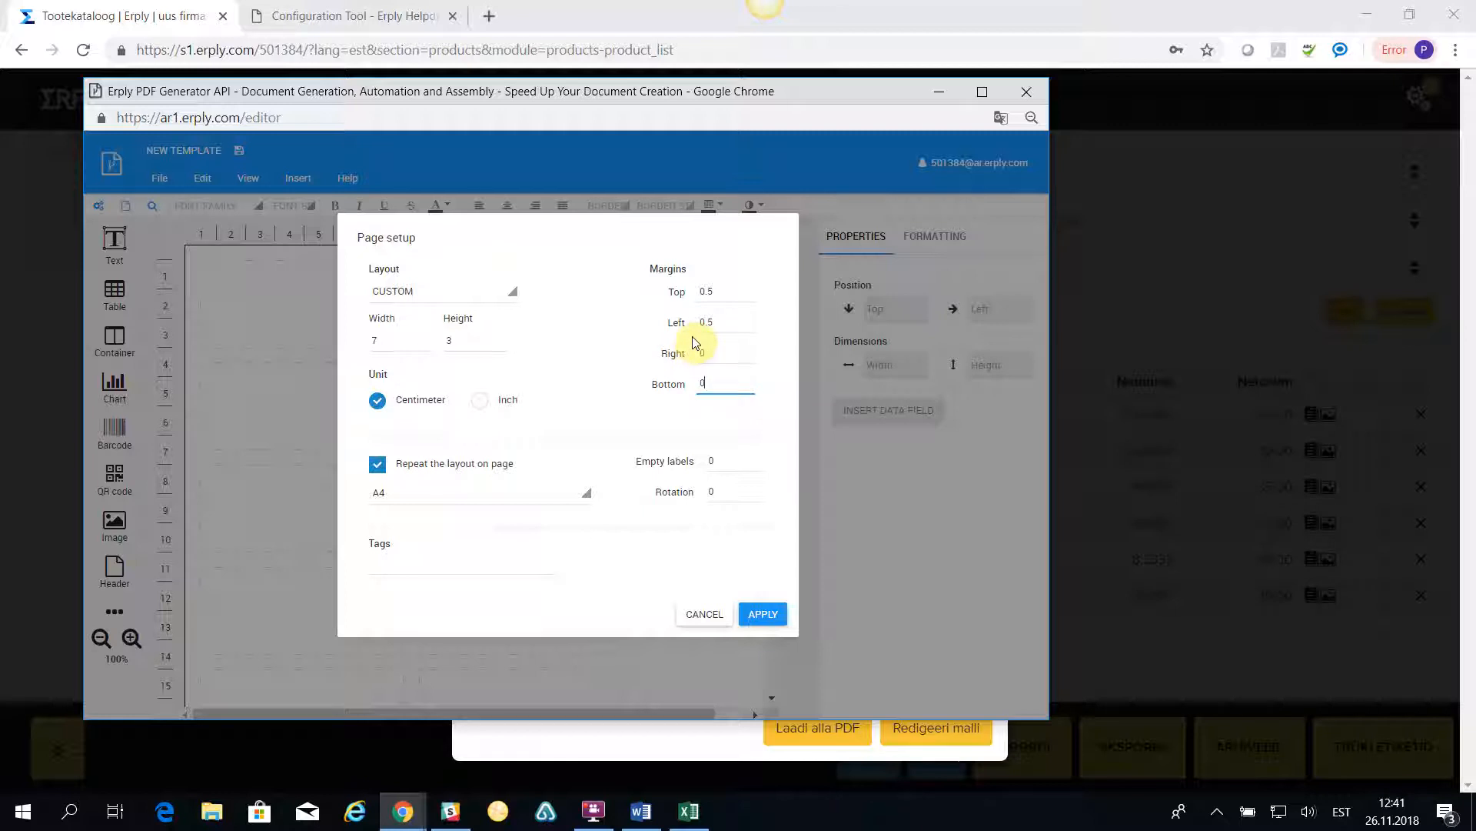
left_click(769, 612)
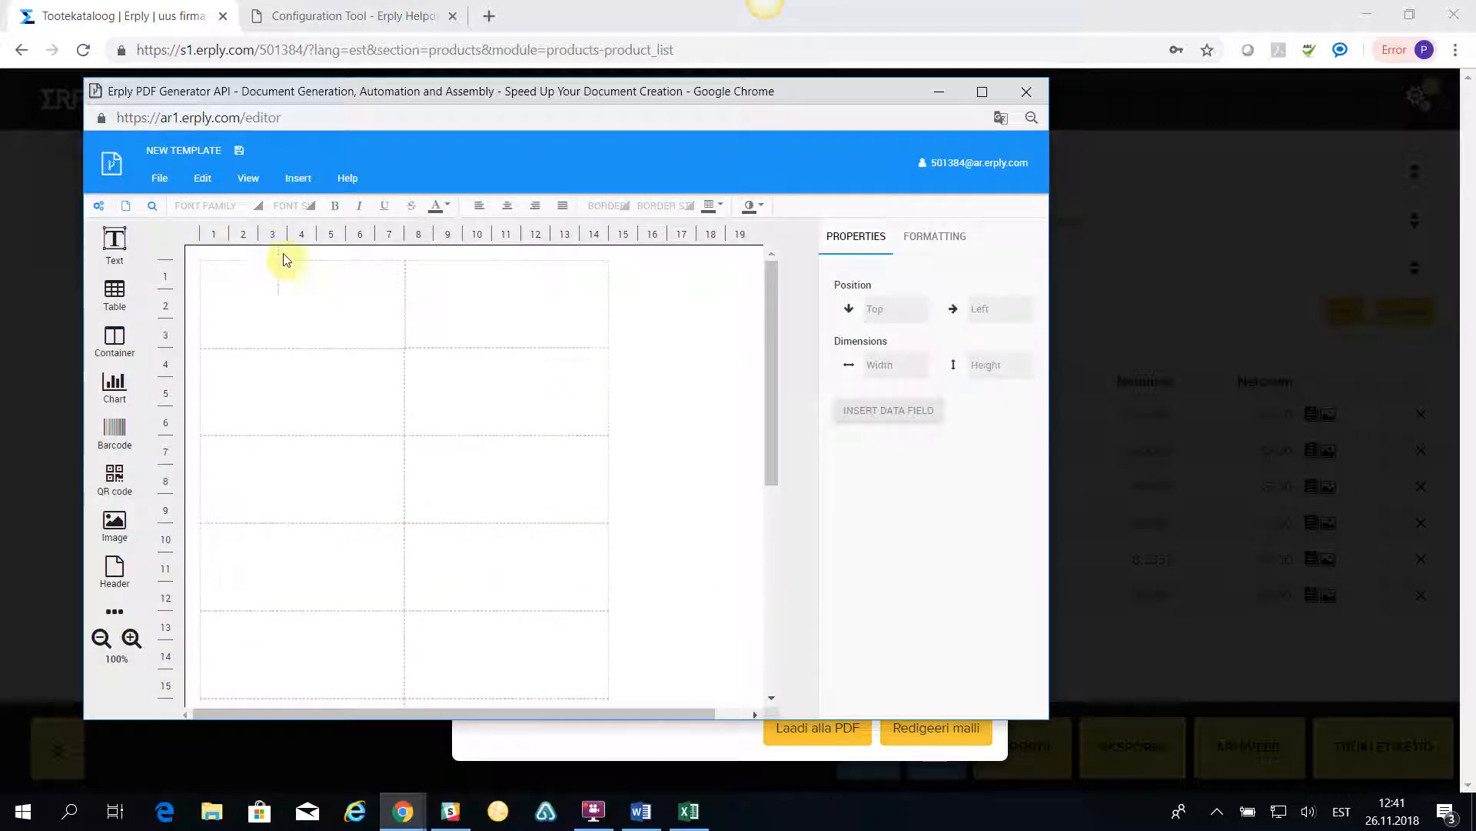
left_click(115, 246)
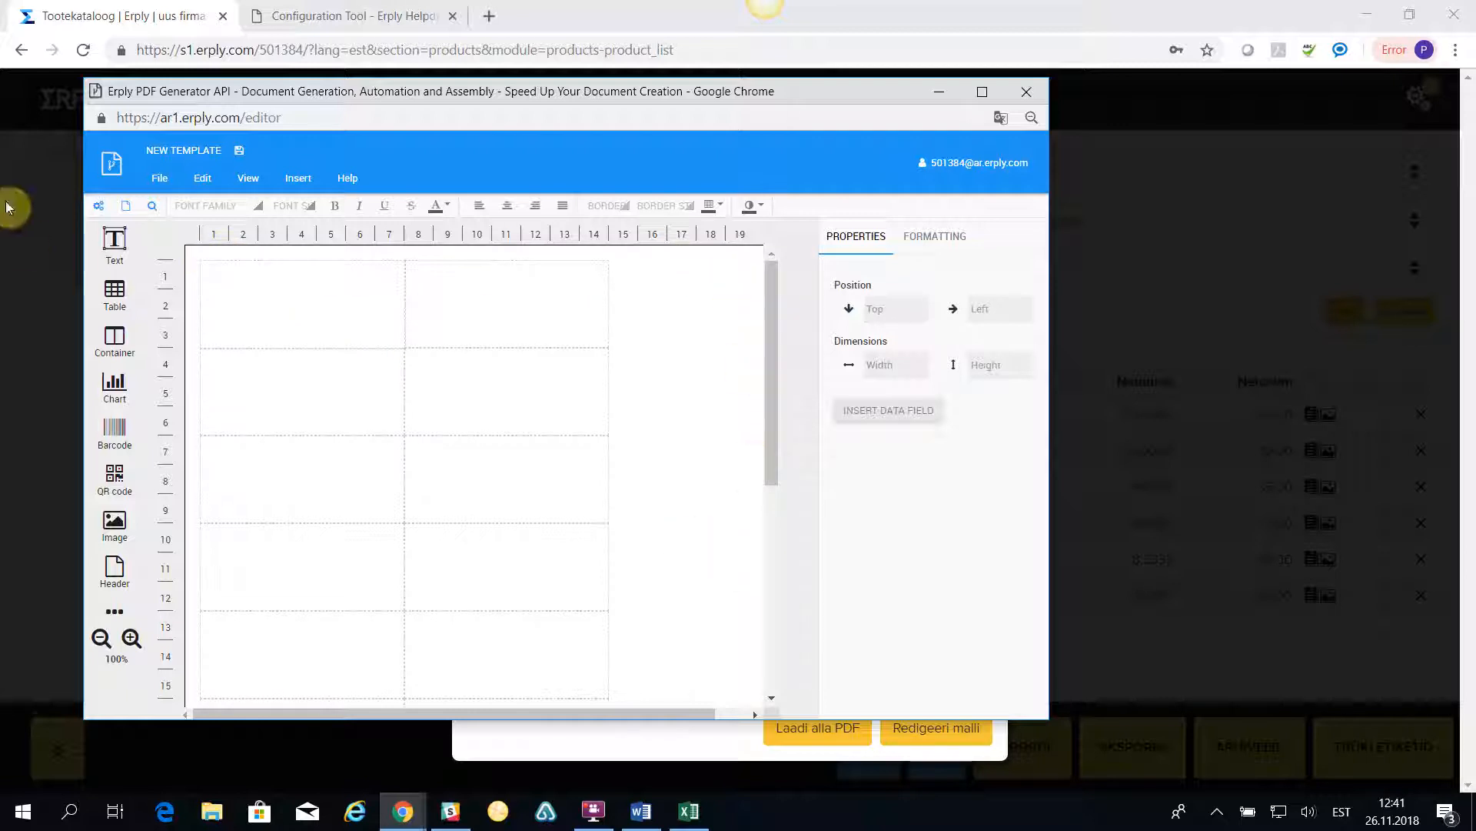
Set the top and left page margins to 0 and apply the page setup.
left_click(98, 204)
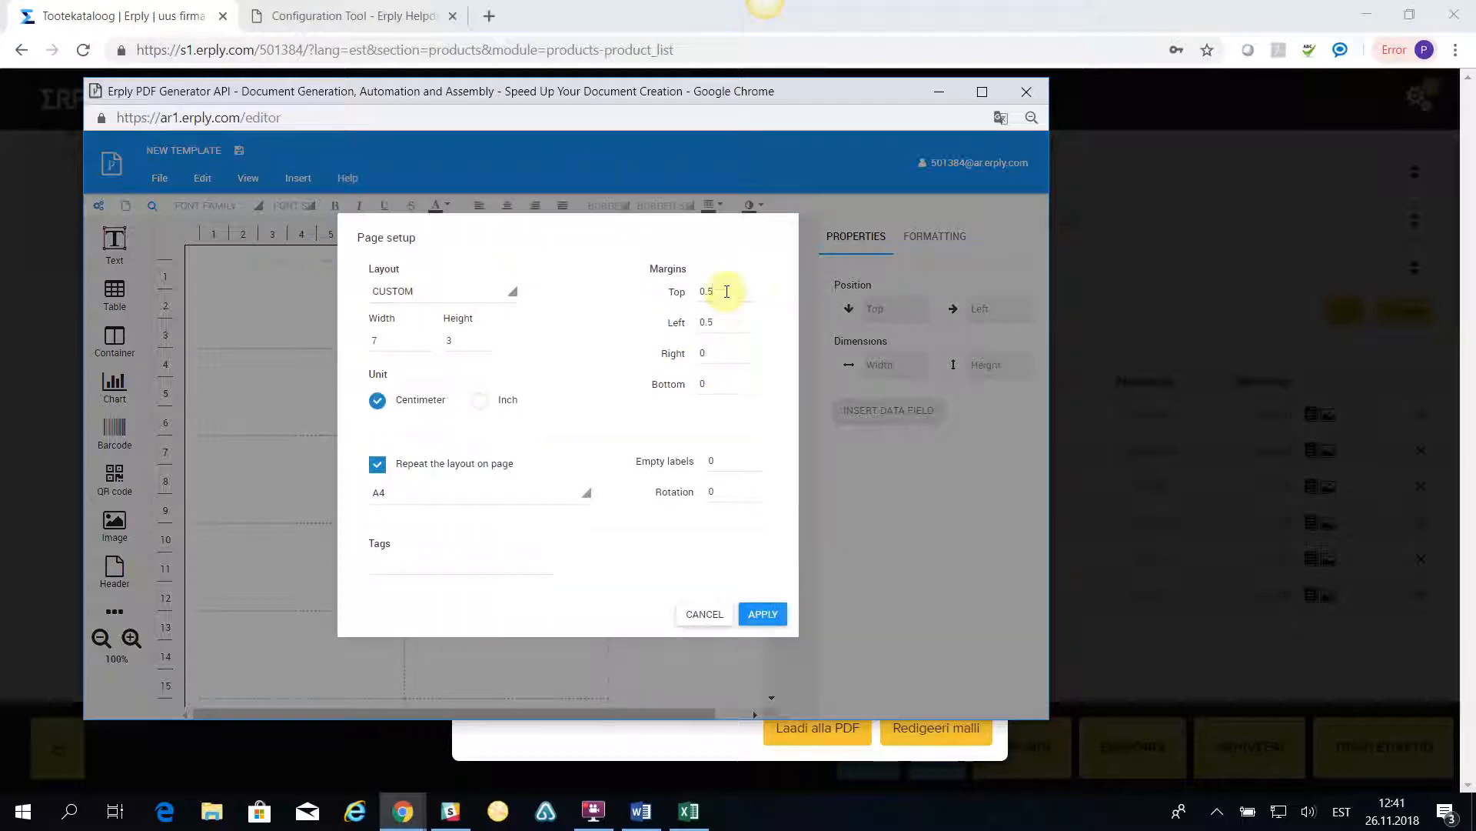
left_click_drag(726, 290, 642, 286)
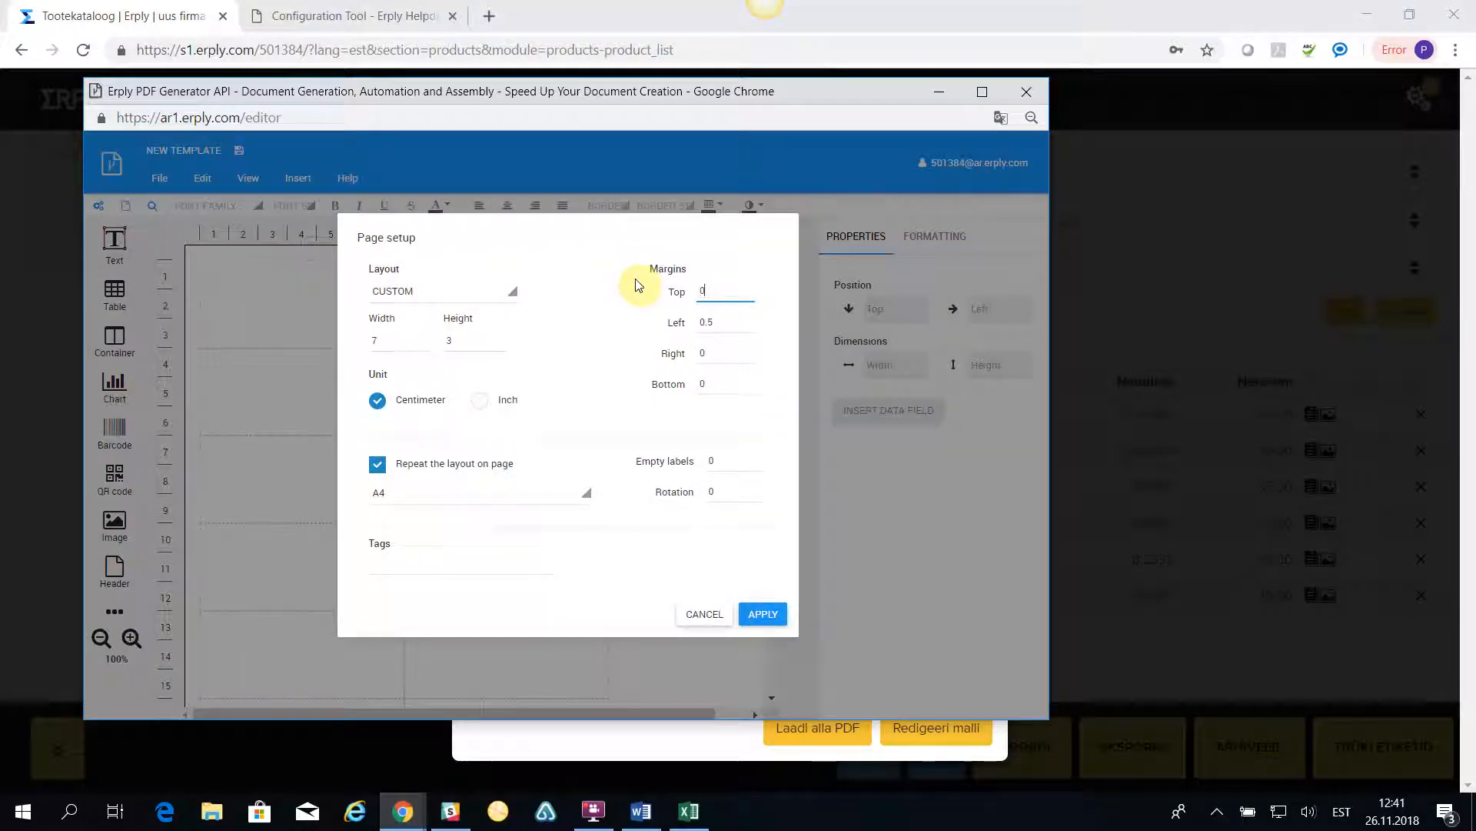
left_click_drag(727, 326, 680, 324)
left_click(773, 614)
Add a text box about 3.95 × 1.05 cm in the upper-left corner of the first label and insert the name data field.
left_click_drag(779, 446, 775, 389)
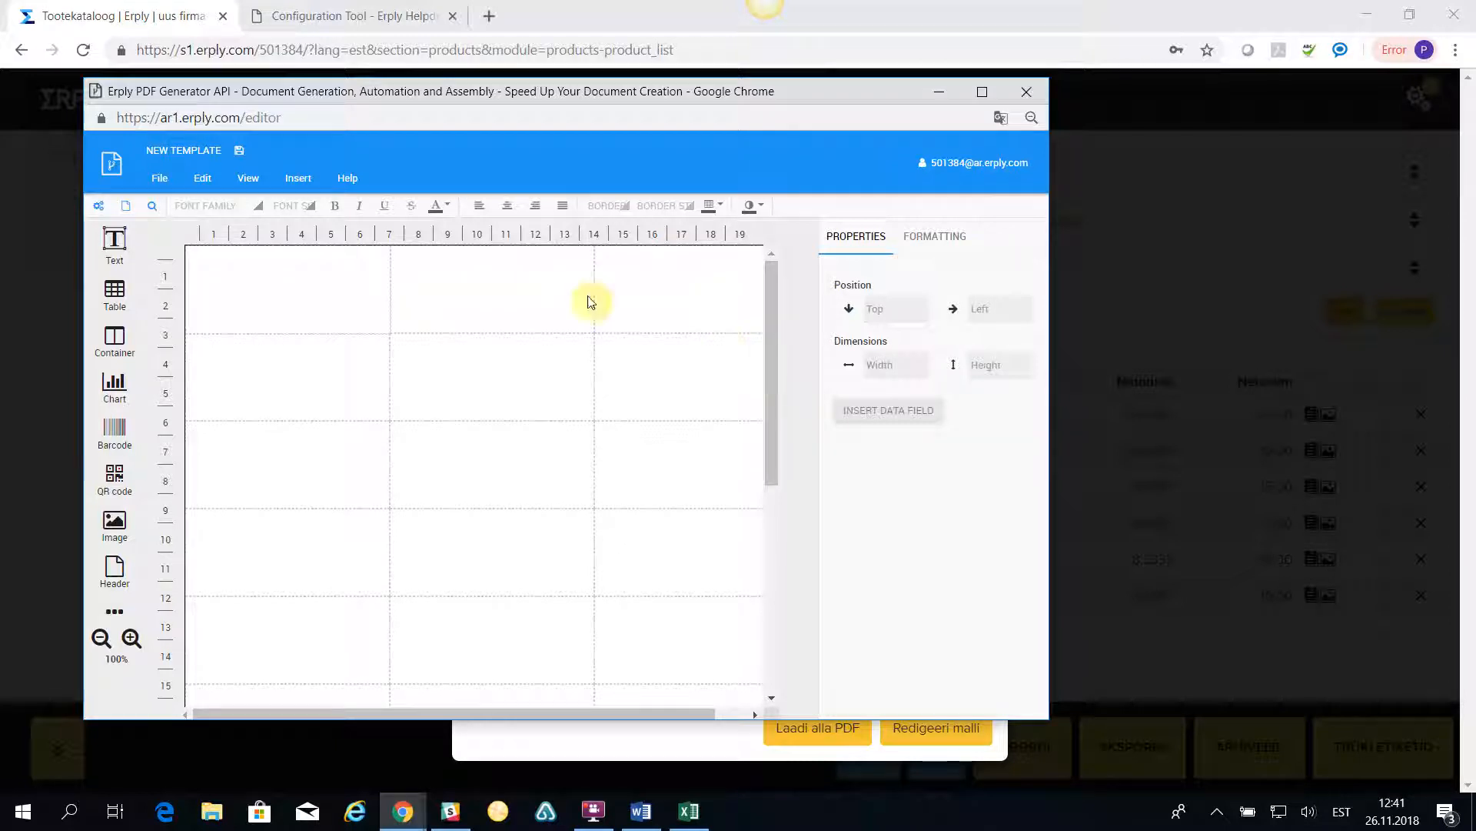
left_click_drag(703, 711, 621, 697)
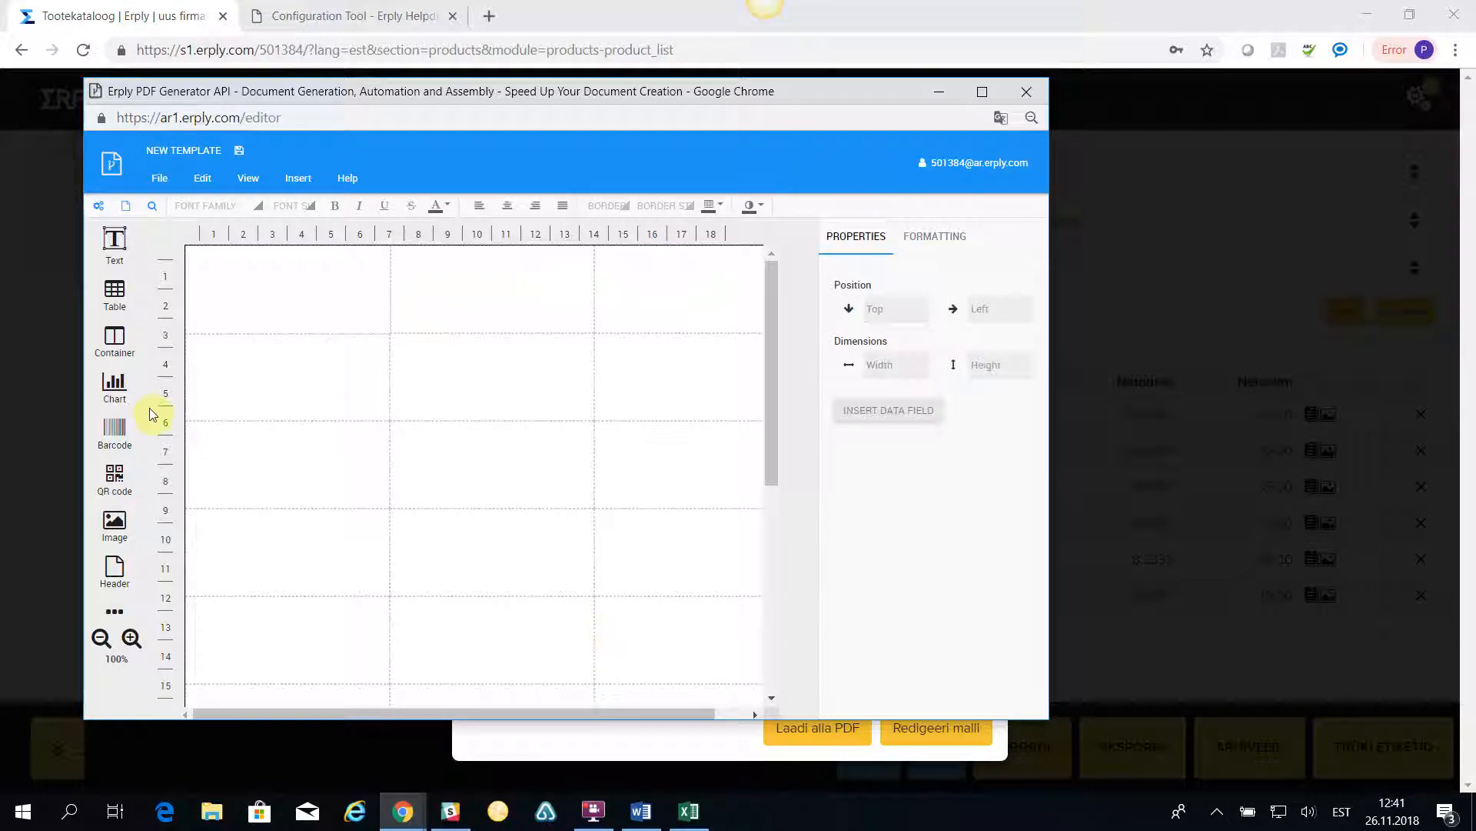
left_click_drag(148, 223, 245, 279)
left_click(921, 417)
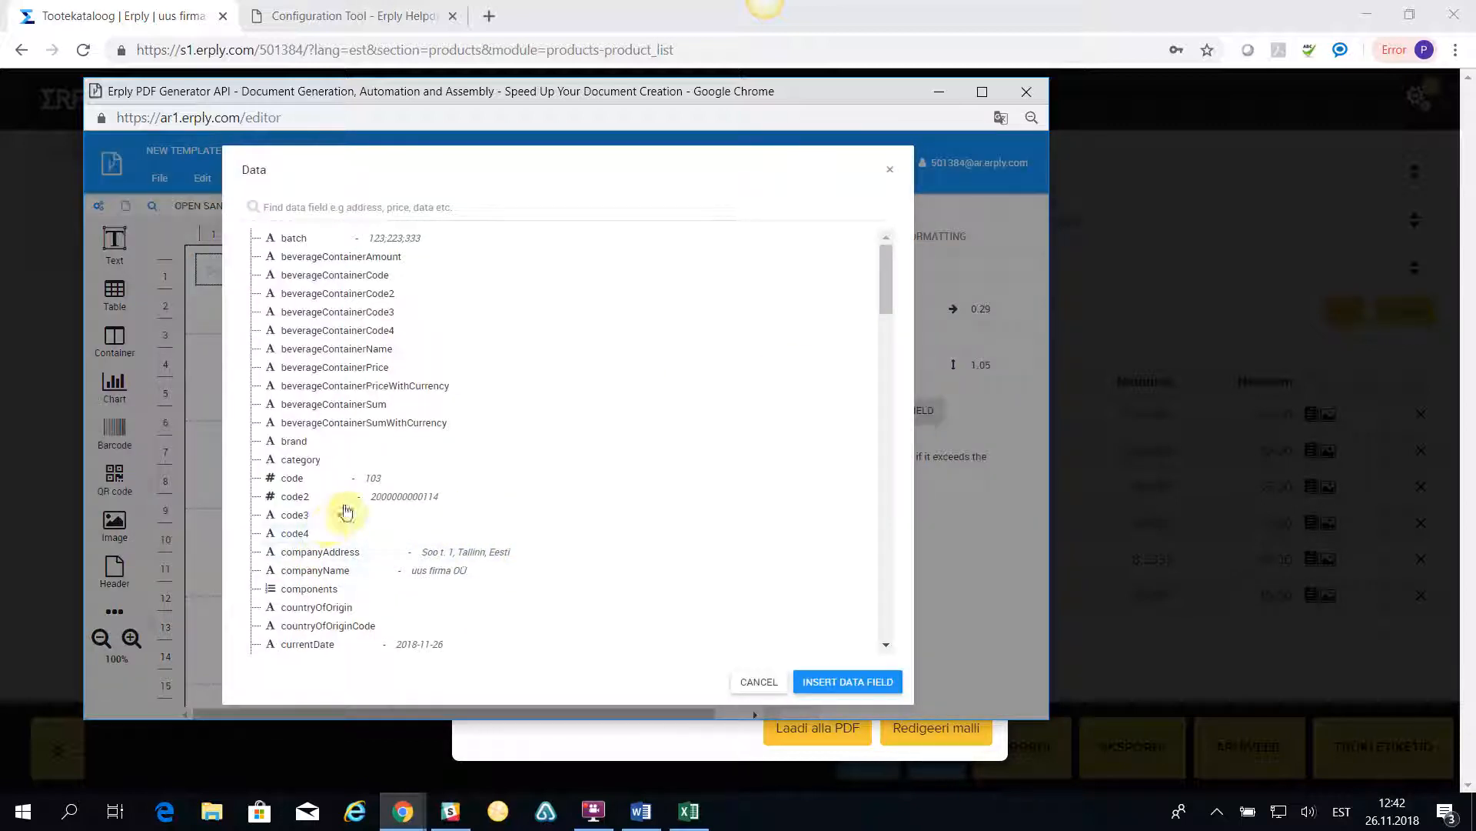
scroll(343, 510, "down", 3)
scroll(367, 422, "down", 3)
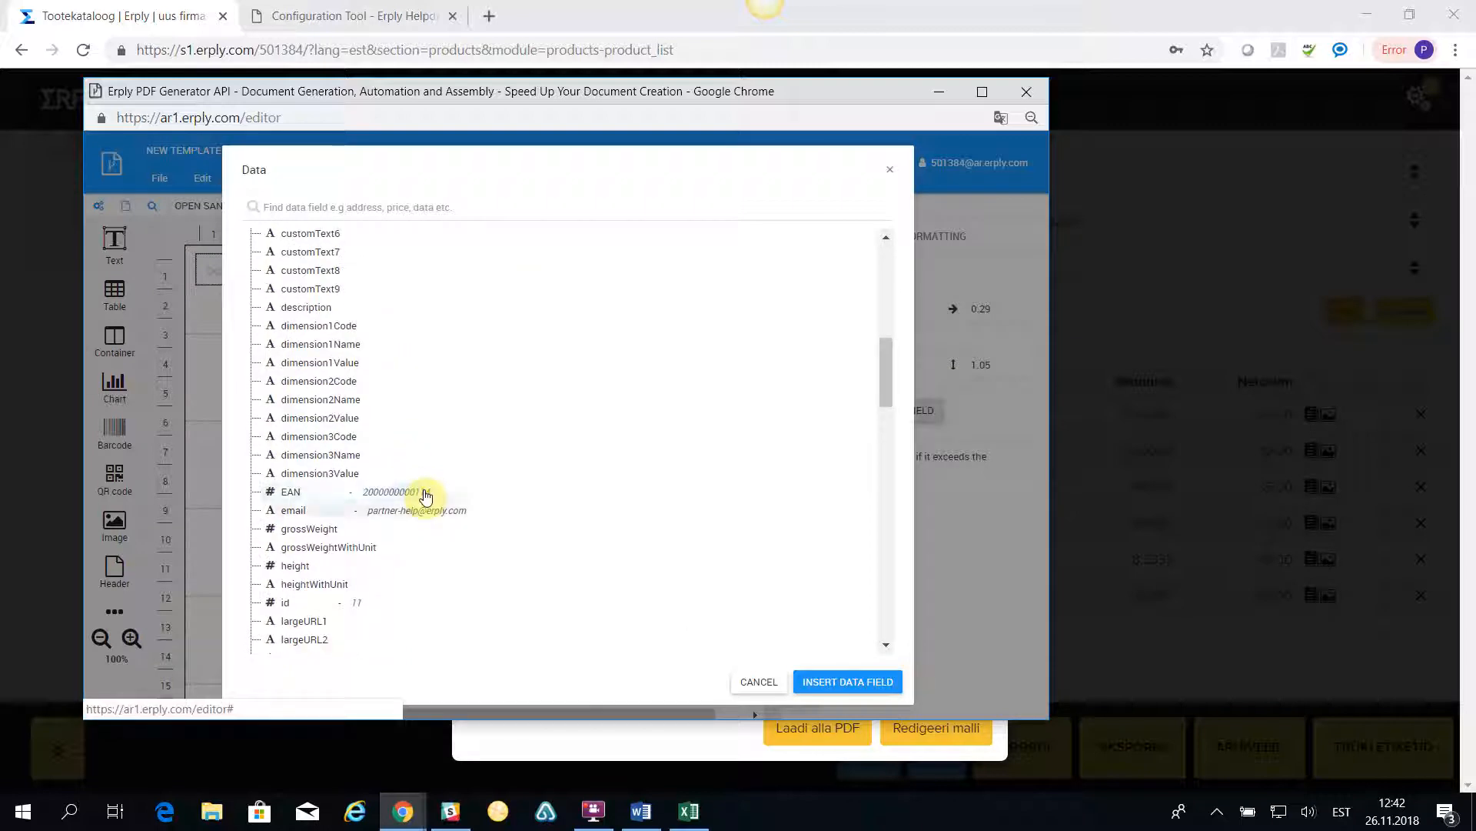
scroll(313, 516, "down", 2)
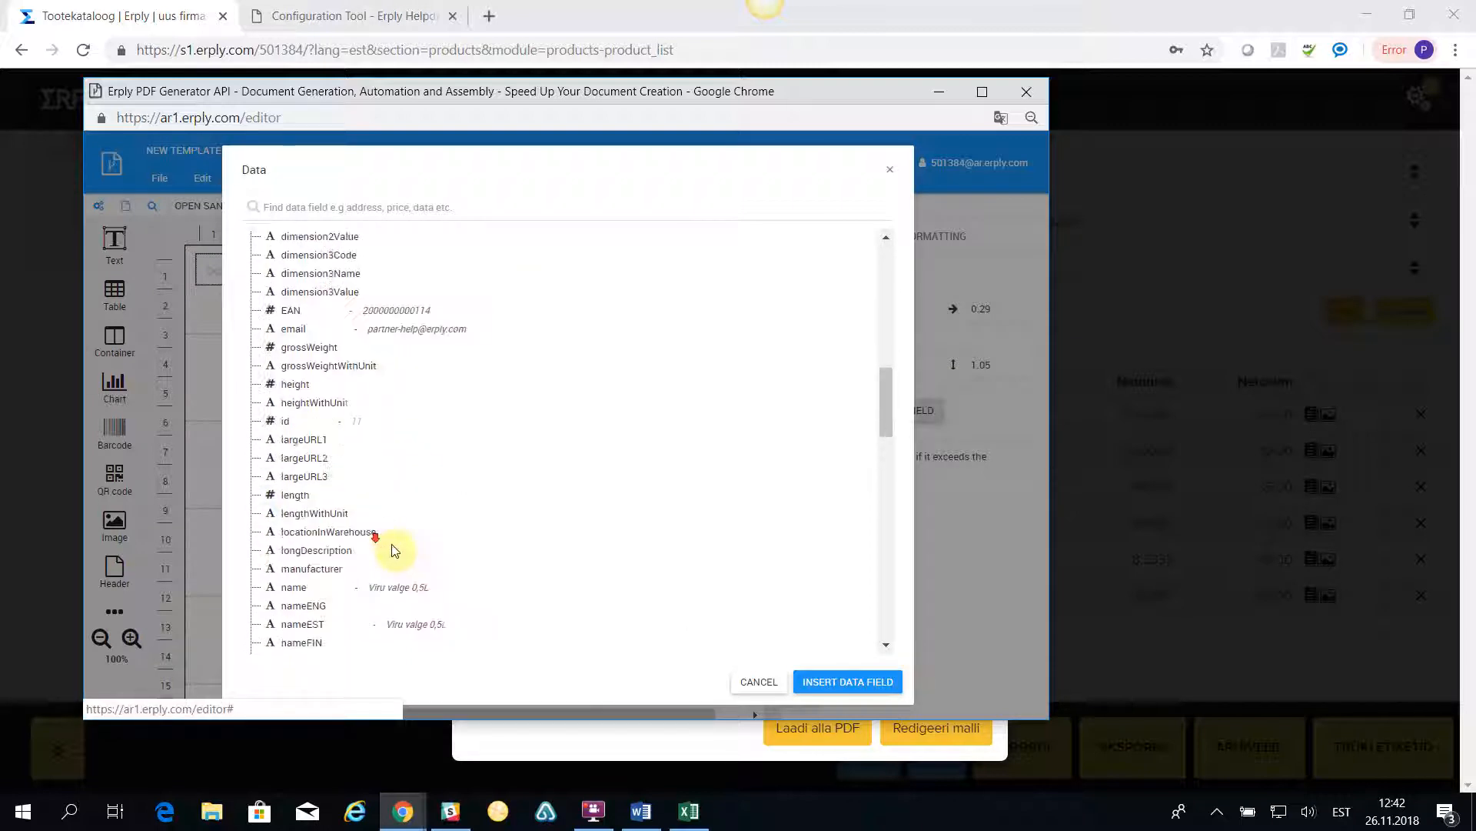
left_click(294, 577)
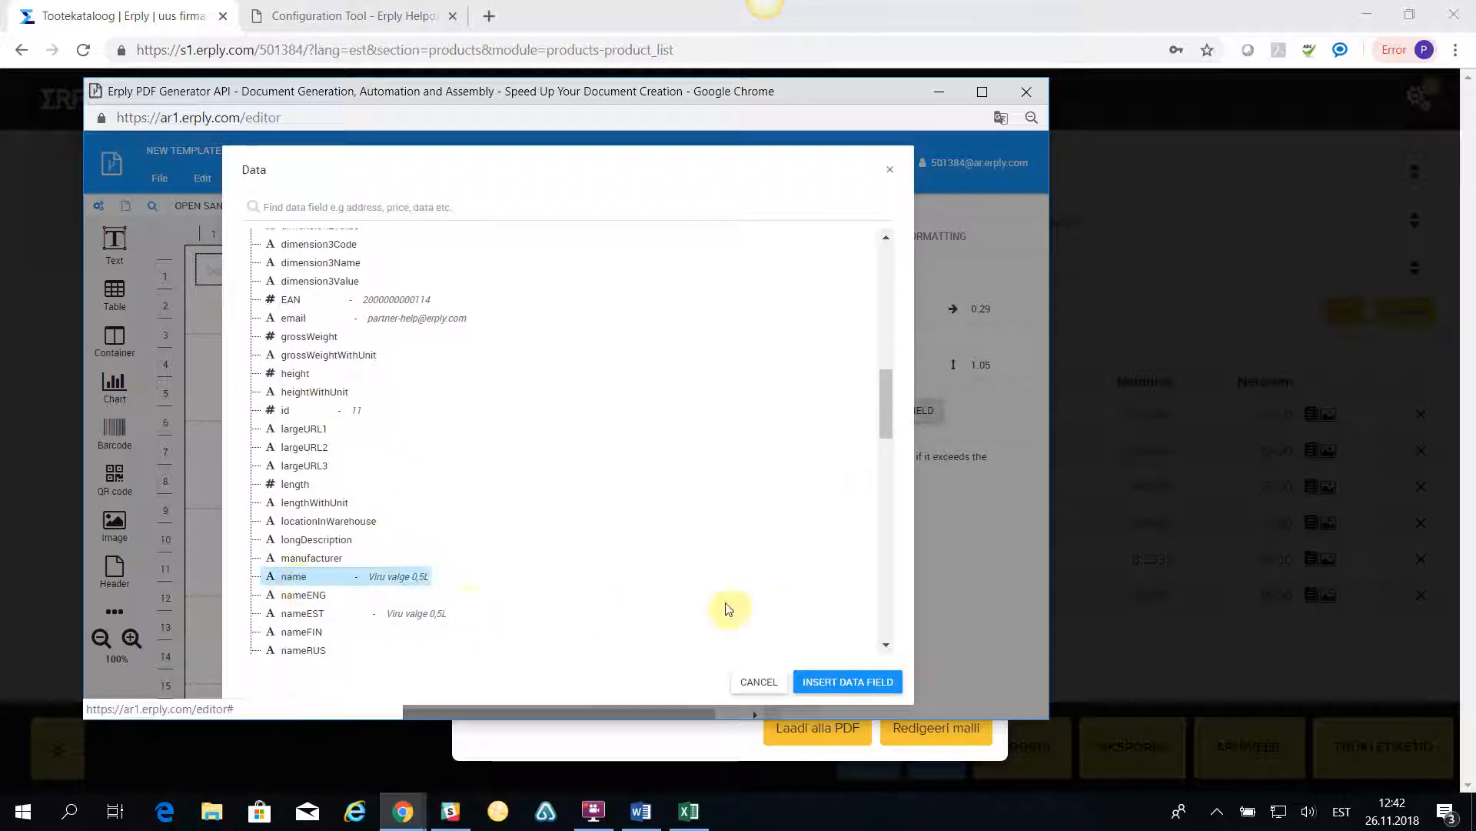
left_click(844, 681)
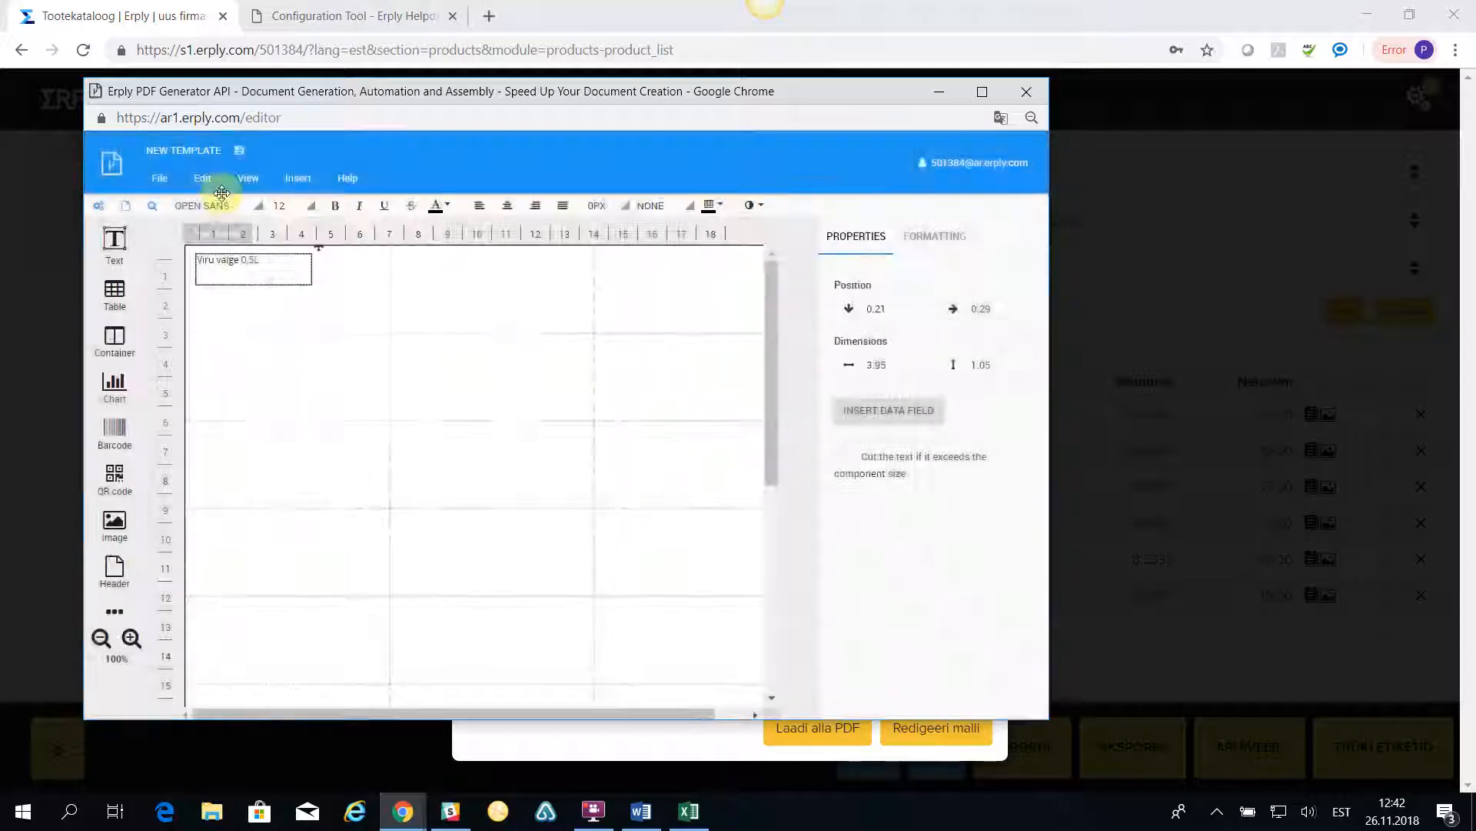
Add a second text box about 2.21 × 1.05 cm beside the product name and insert the originalPrice data field.
left_click_drag(116, 240, 311, 275)
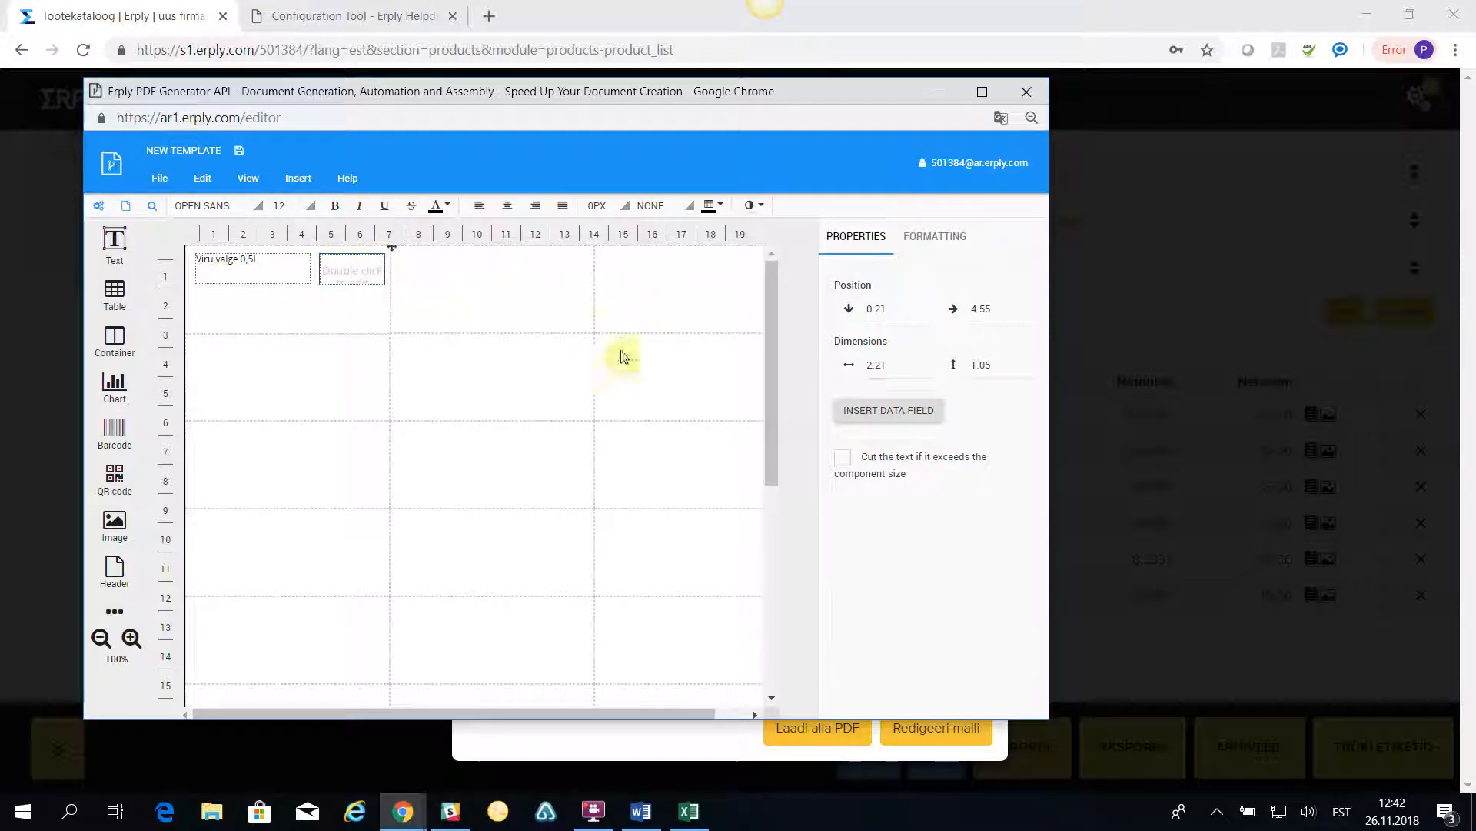
left_click(886, 413)
scroll(446, 504, "down", 3)
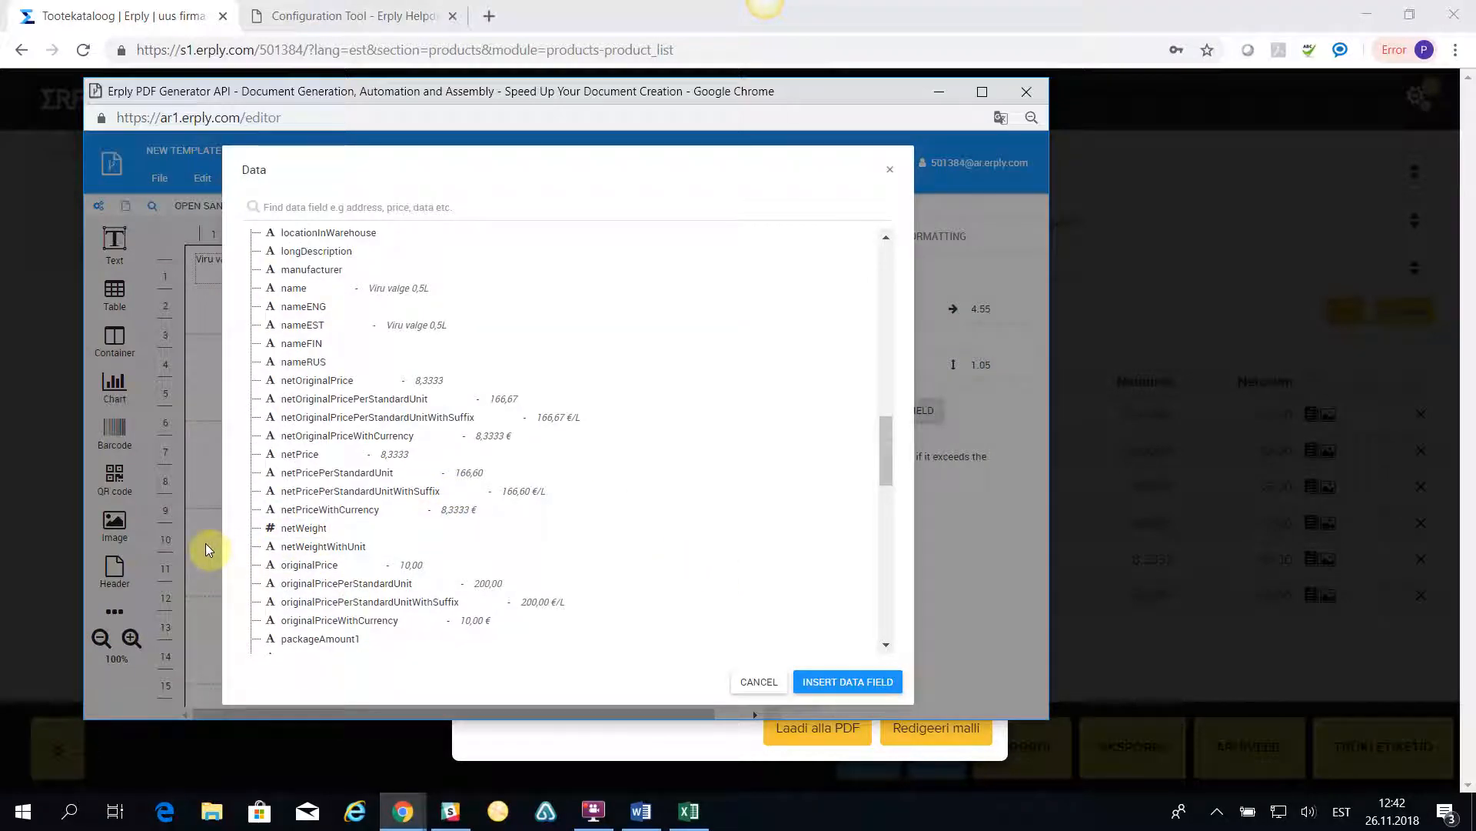
left_click(329, 567)
left_click(863, 682)
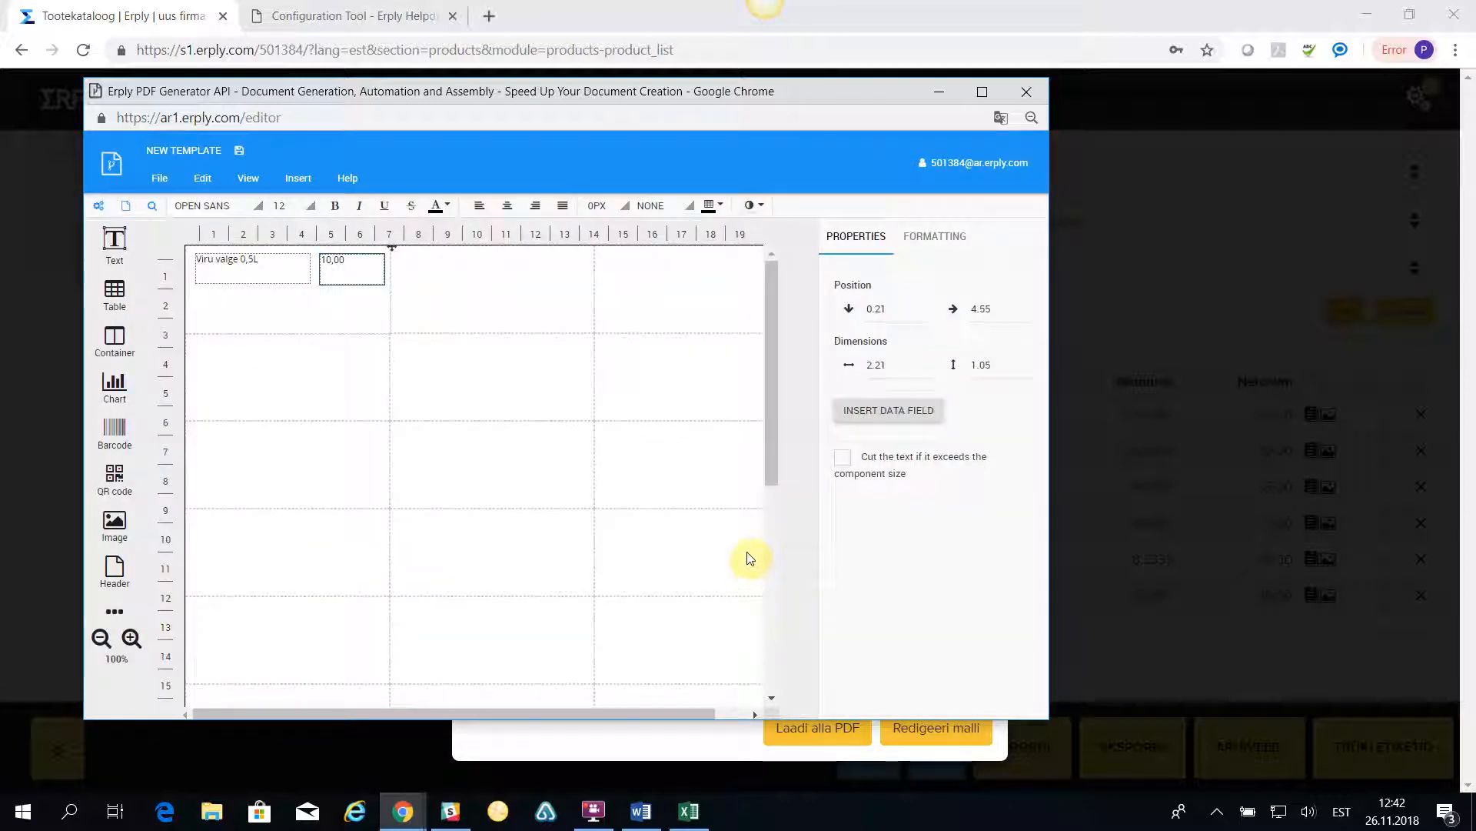
Add a barcode about 6.18 × 1.32 cm below the name and price in the first label and insert the EAN data field.
left_click_drag(107, 436, 381, 322)
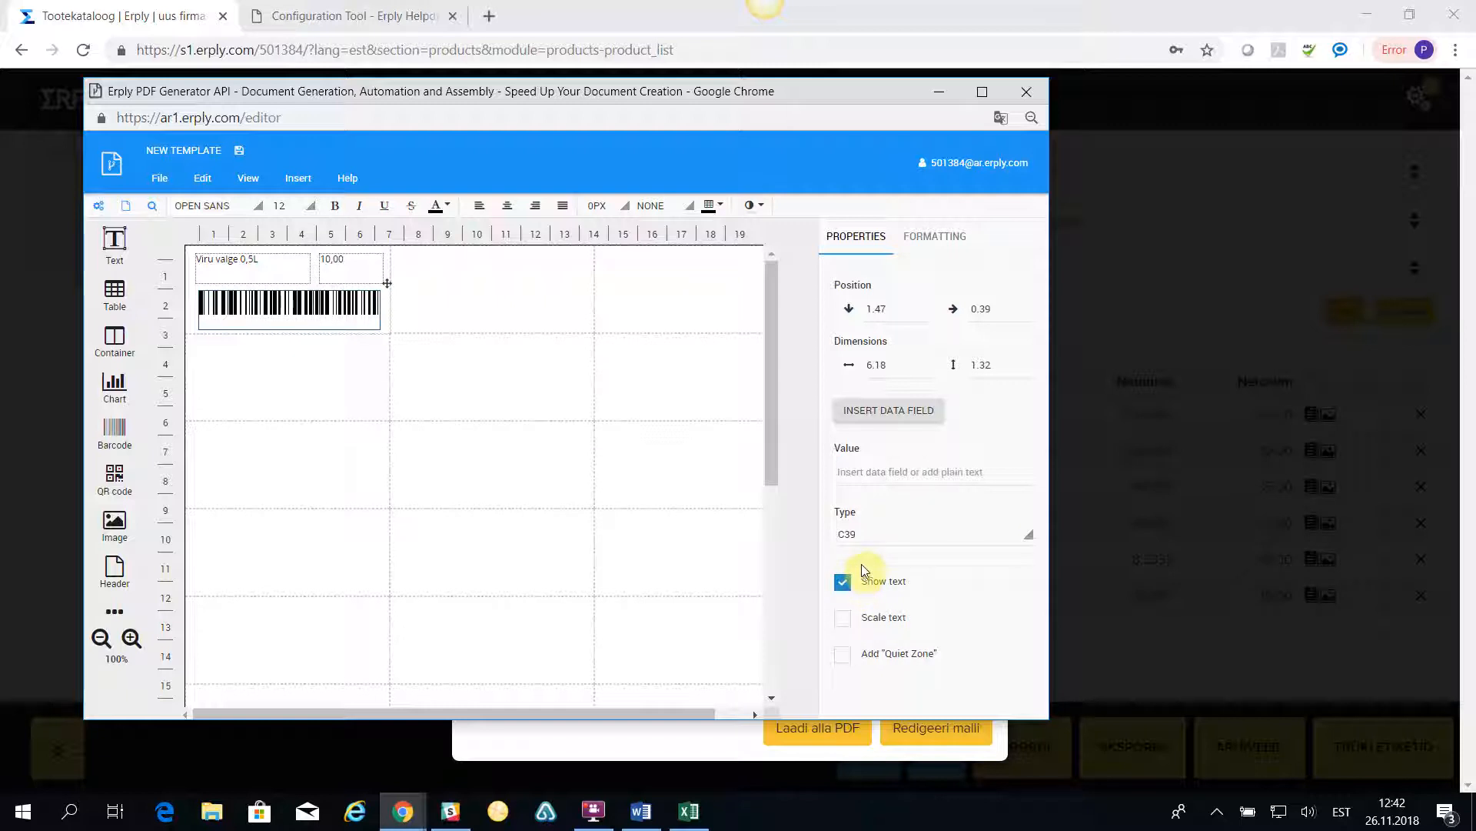
left_click(886, 410)
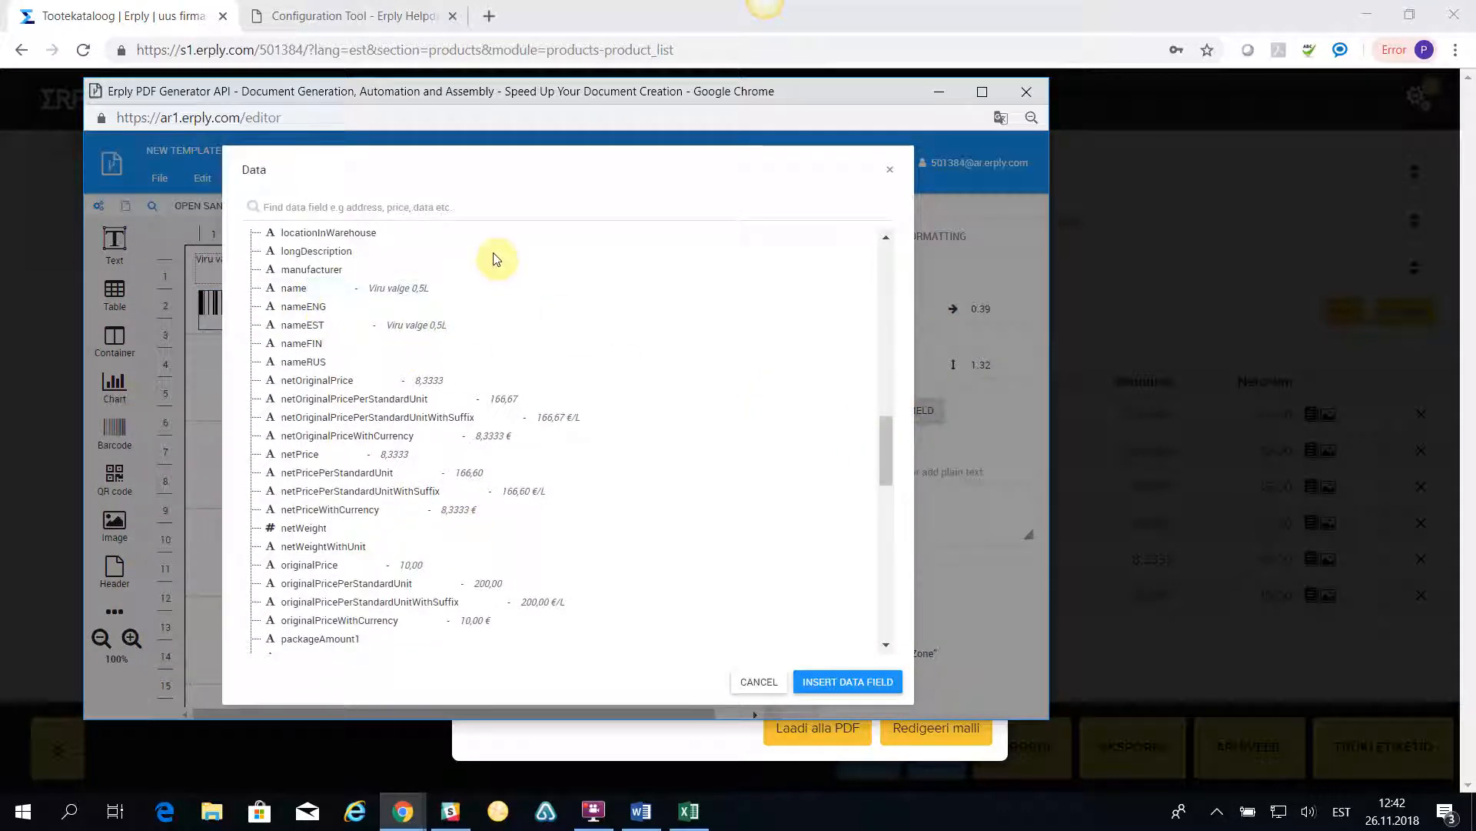
scroll(538, 308, "up", 5)
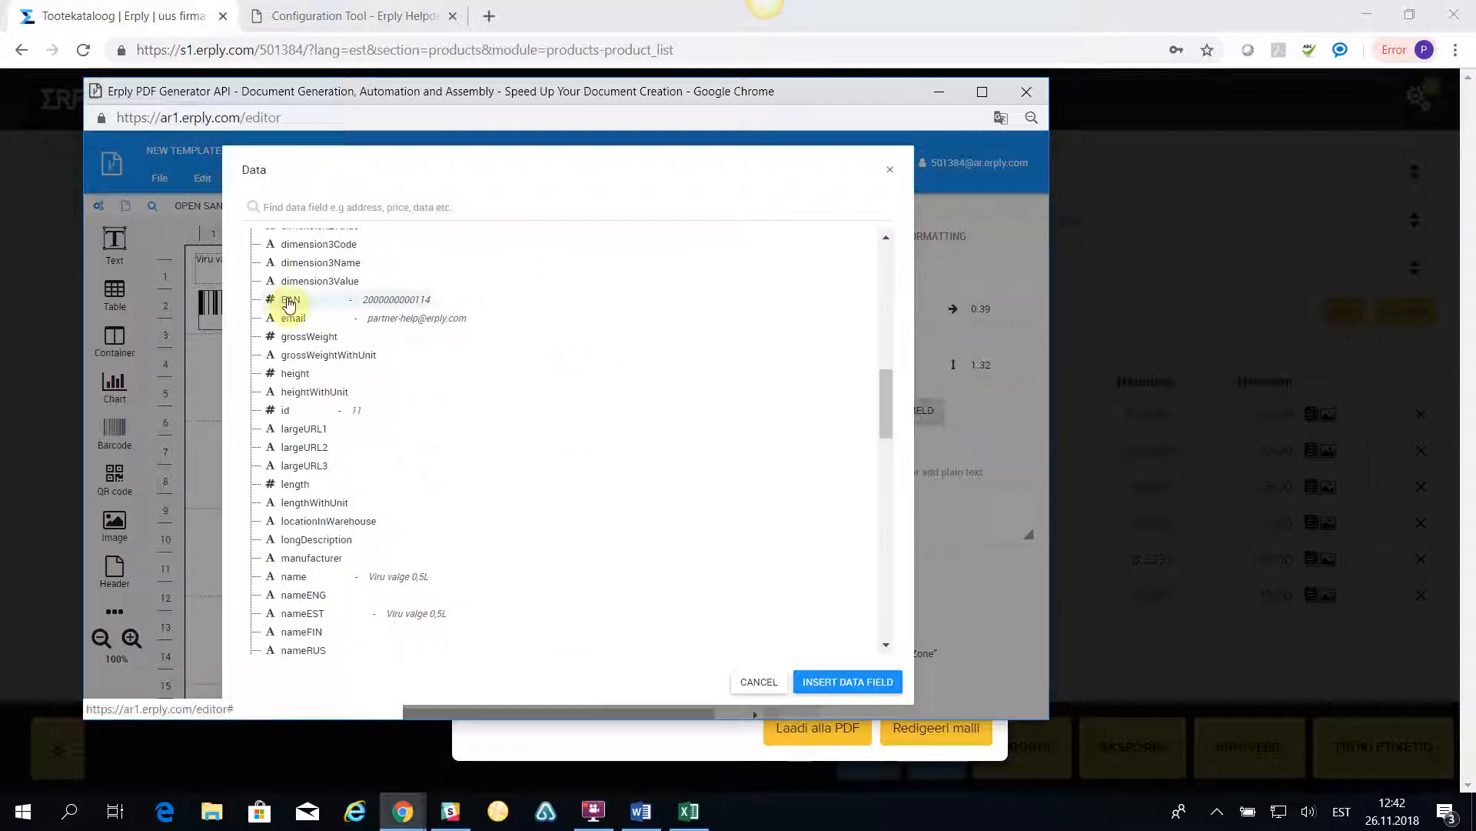
left_click(298, 306)
left_click(867, 681)
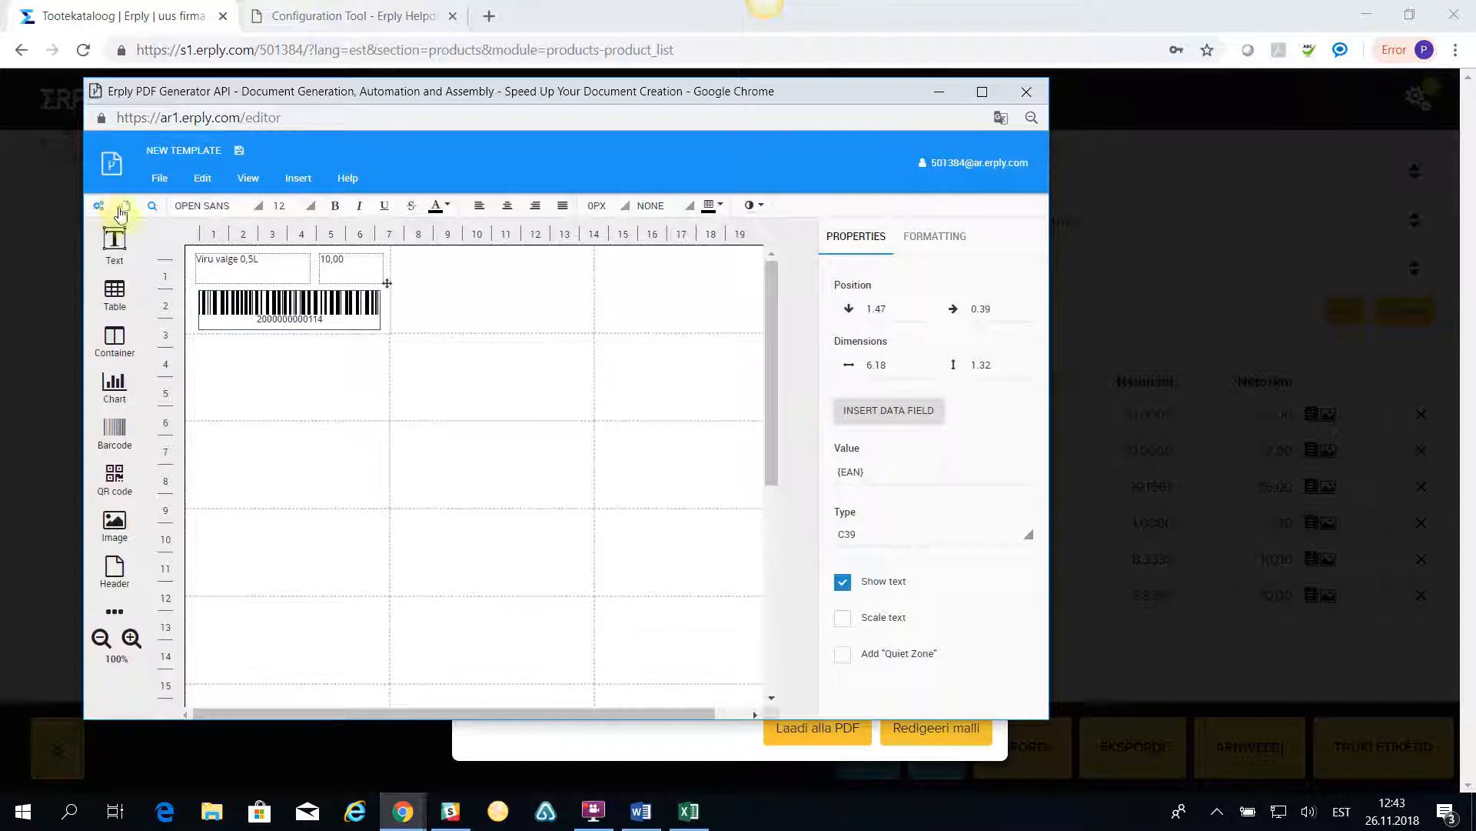
Download the label template as a PDF, open the file to check the generated labels, and close it.
left_click(158, 180)
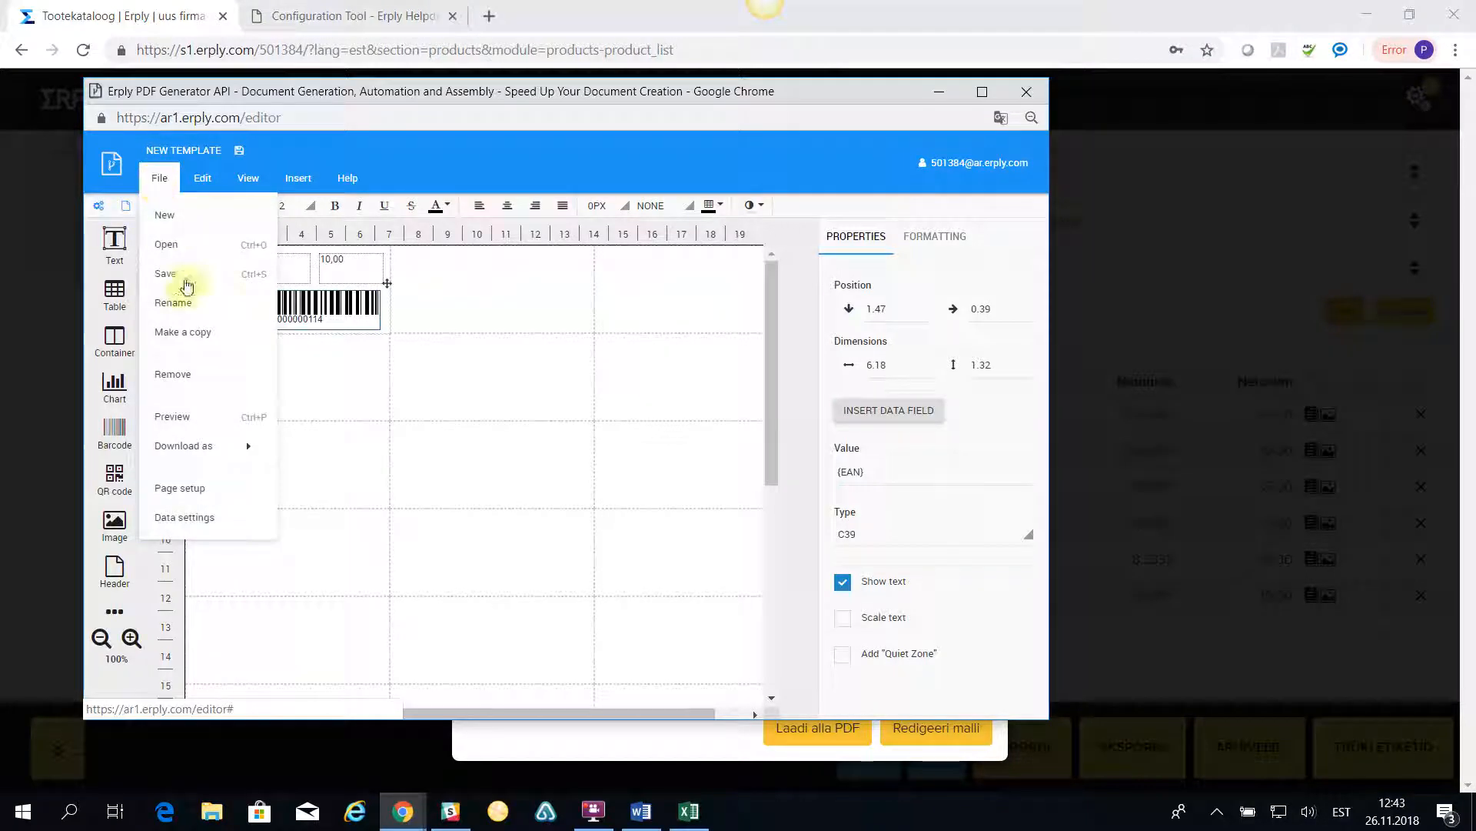
mouse_move(175, 450)
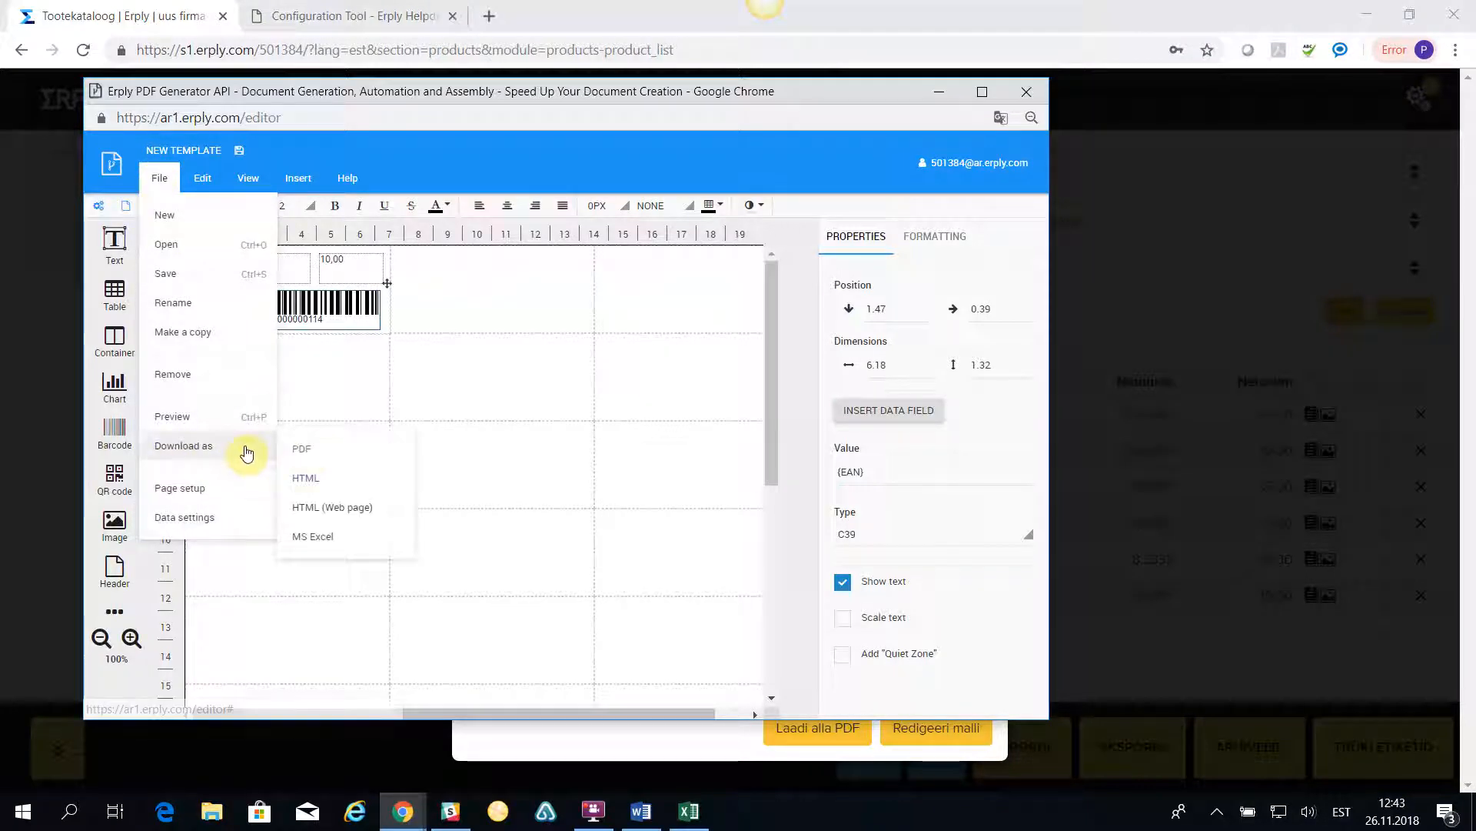
left_click(304, 449)
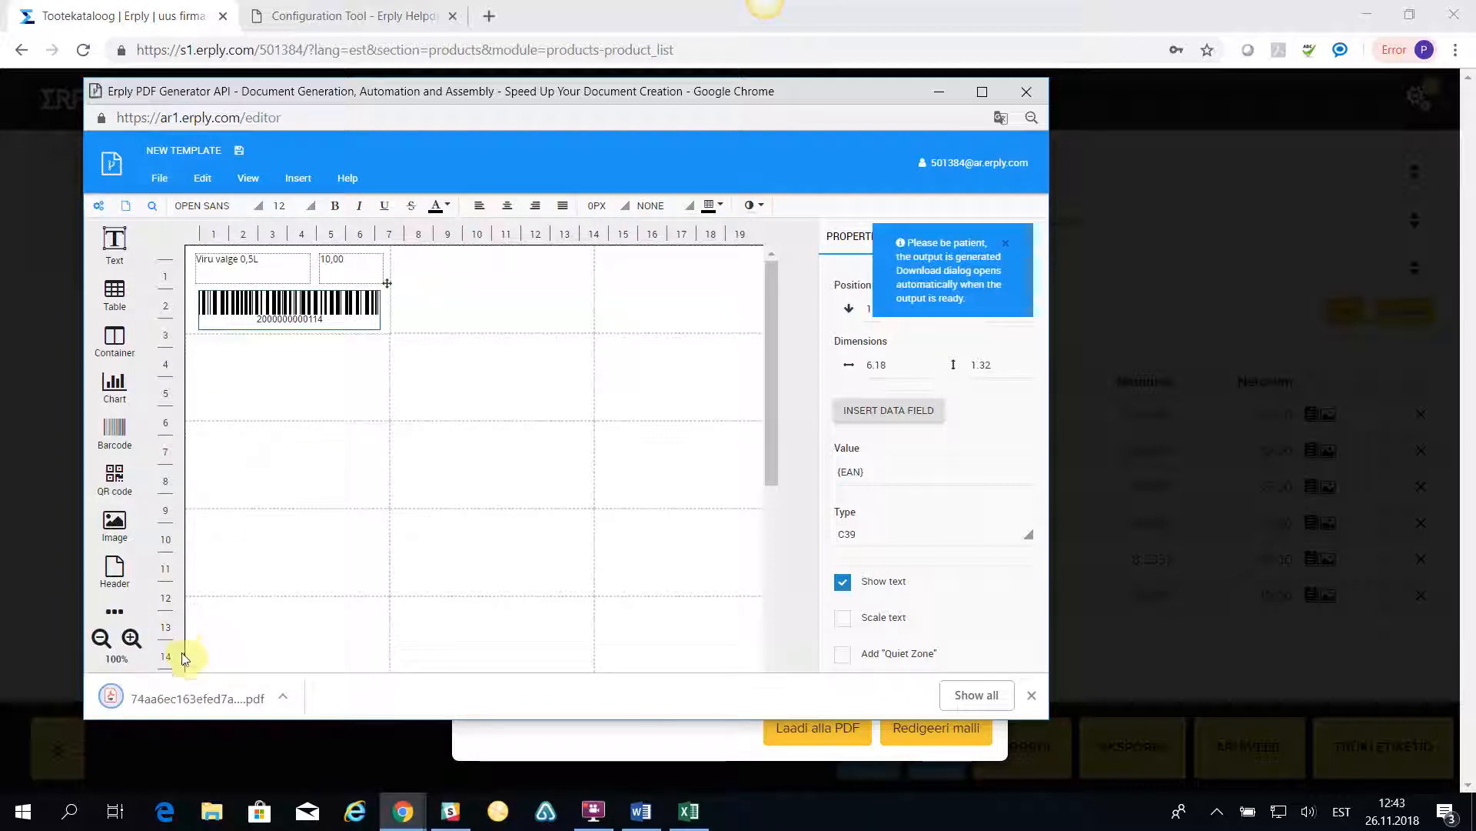
left_click(148, 698)
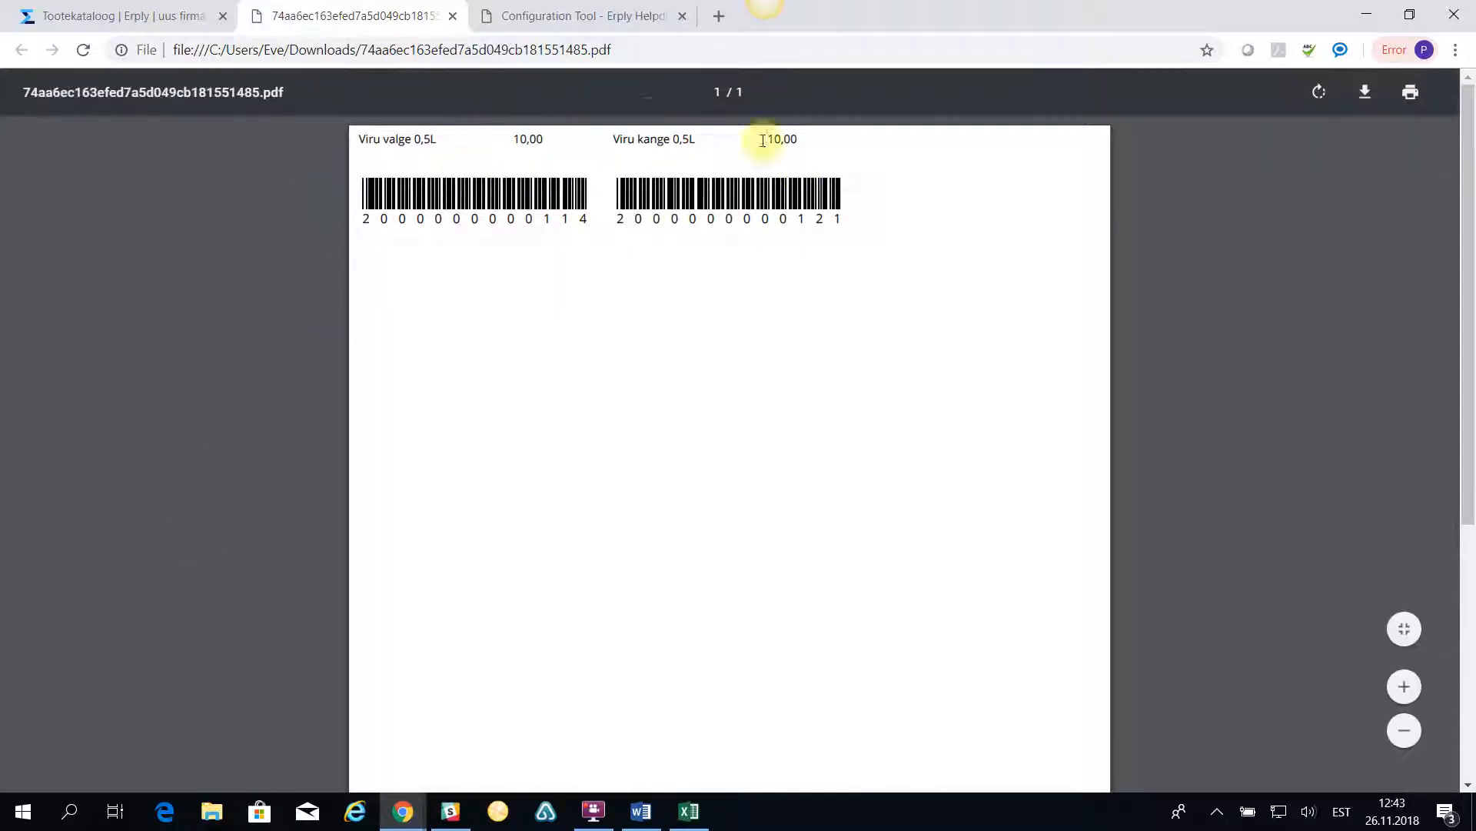
left_click(453, 16)
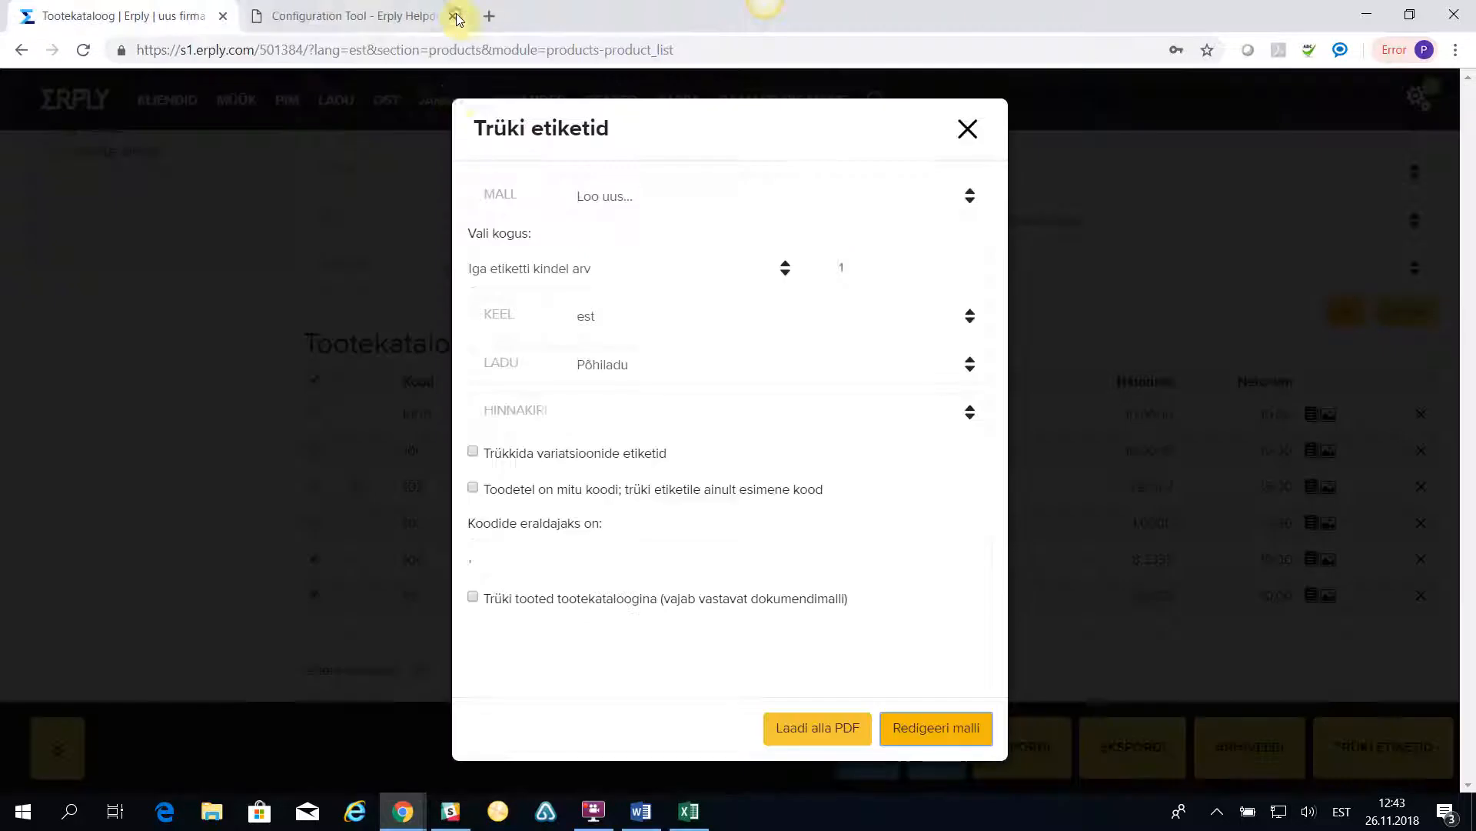
Set the label quantity to "Laos olev kogus" and open the template editor for a new template.
left_click(783, 268)
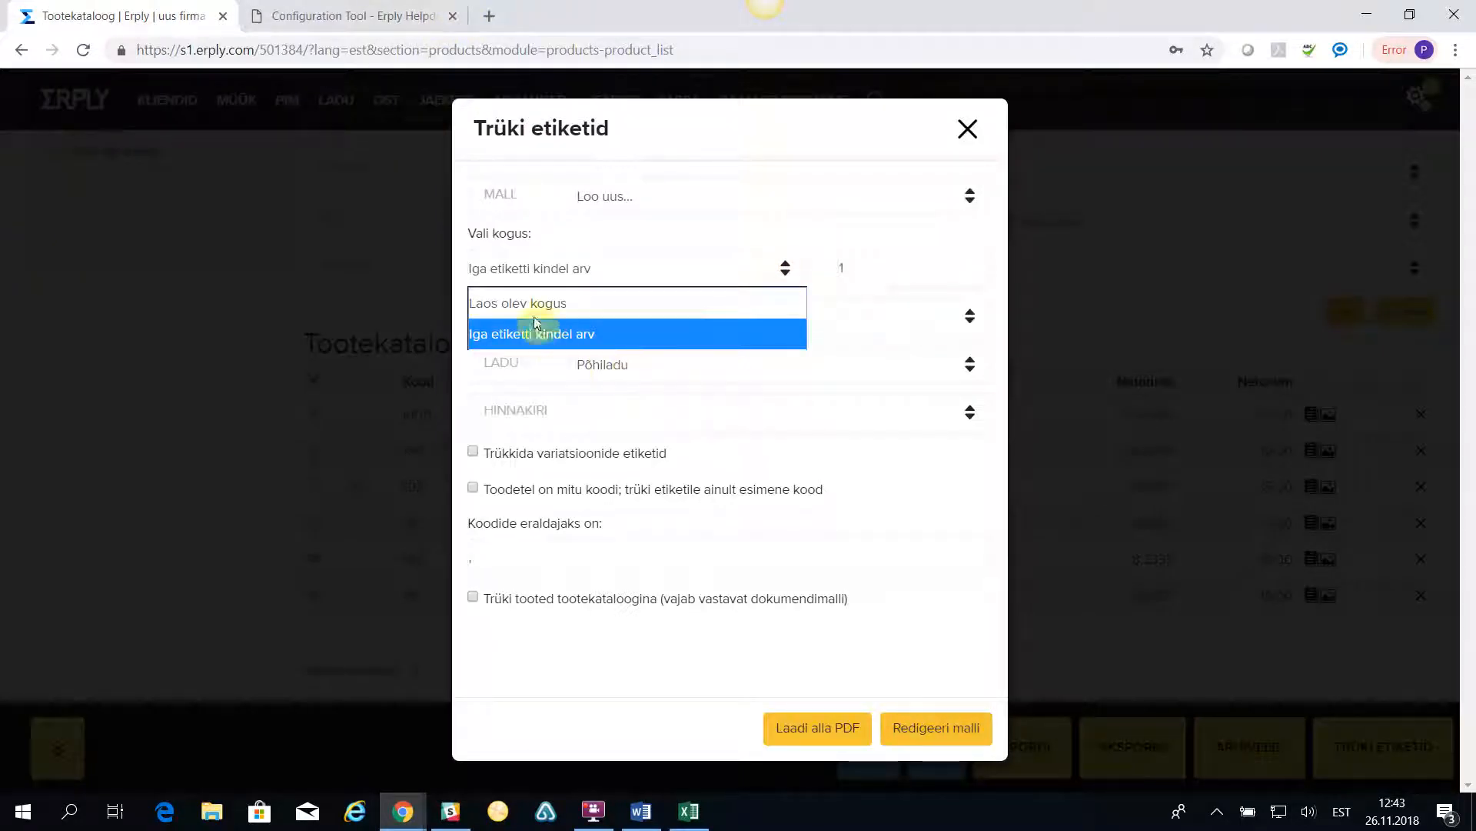
left_click(517, 302)
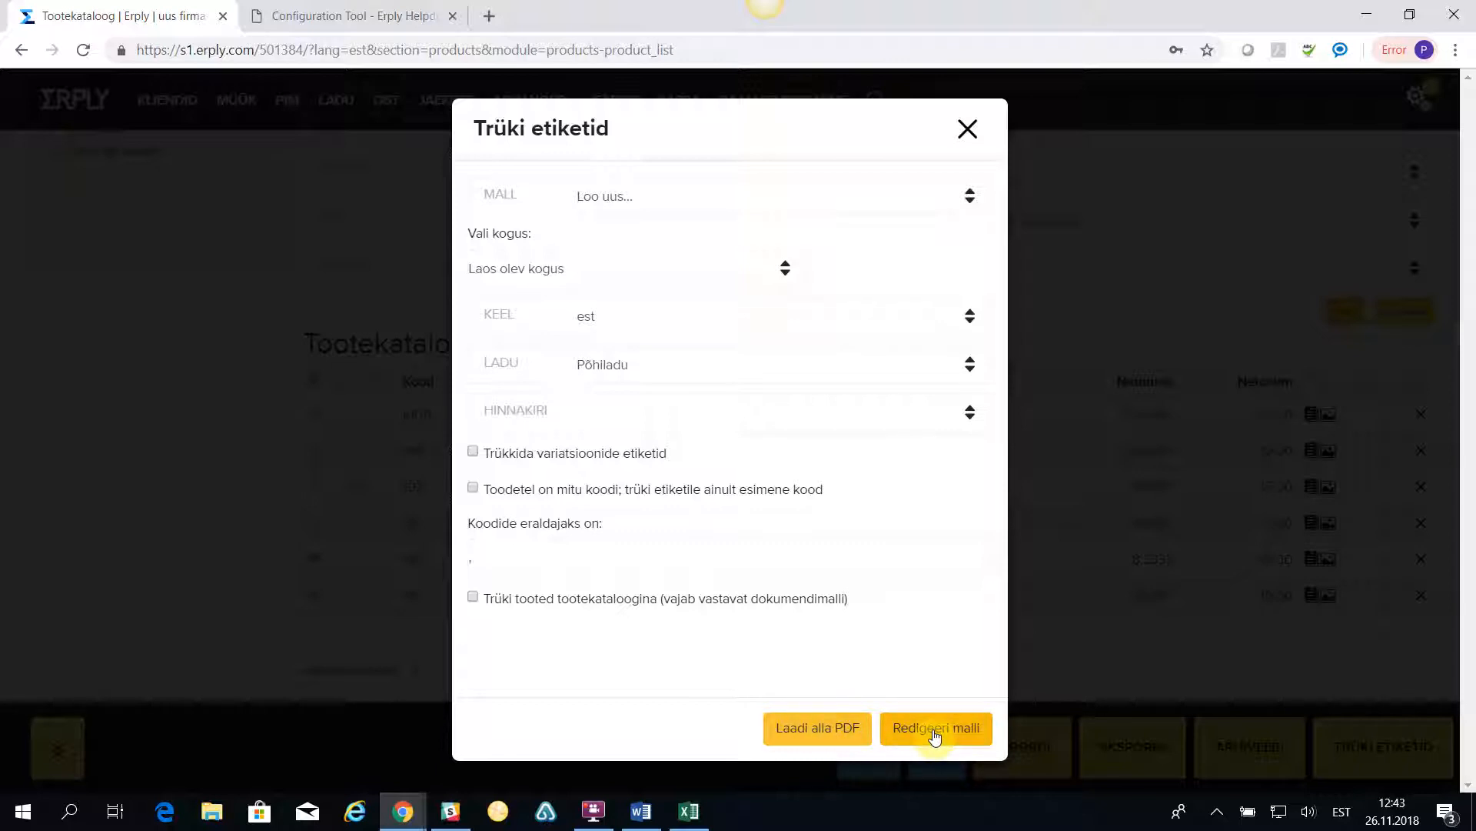
left_click(934, 733)
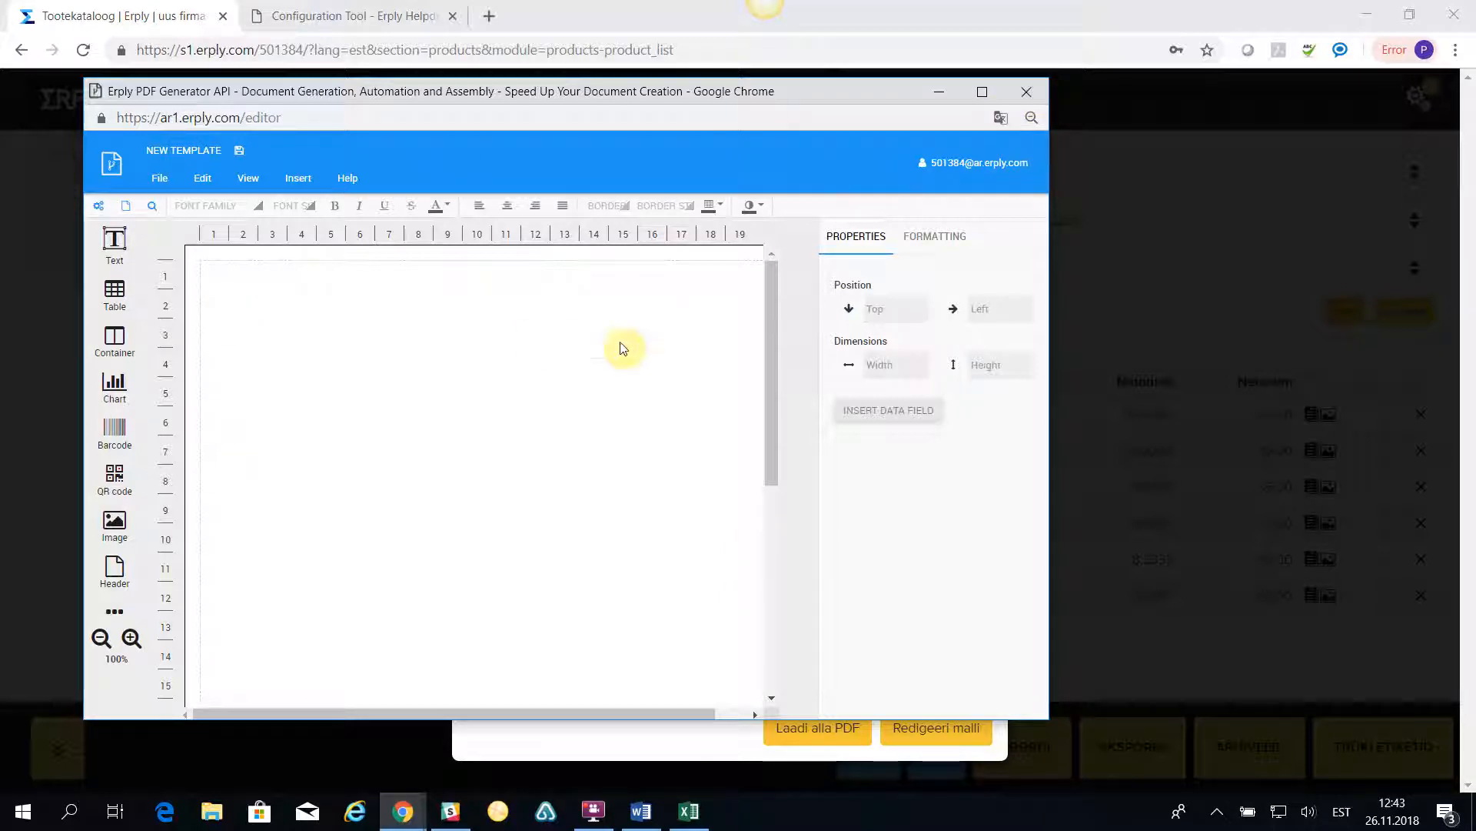
left_click(158, 179)
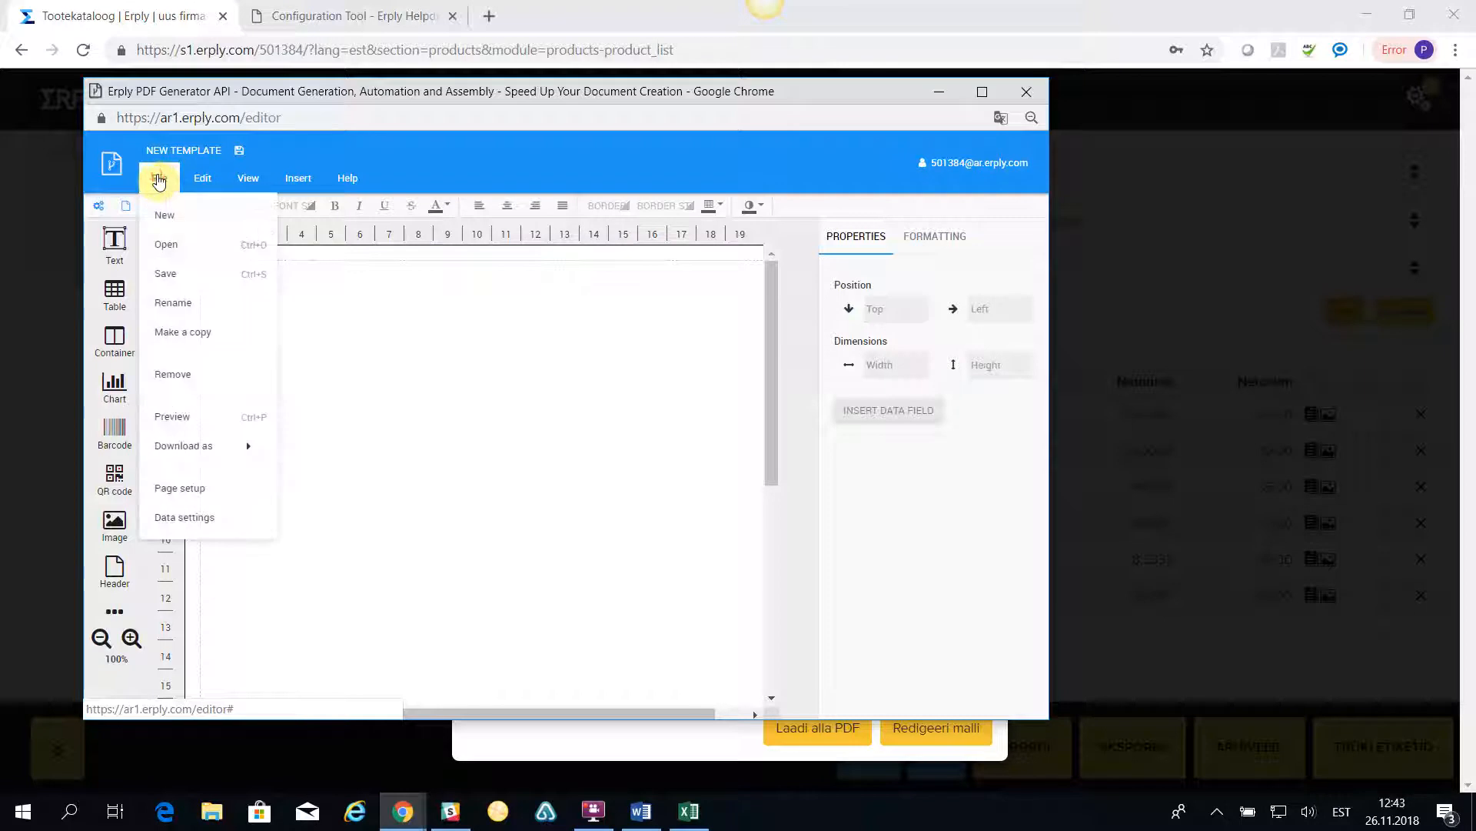
left_click(442, 434)
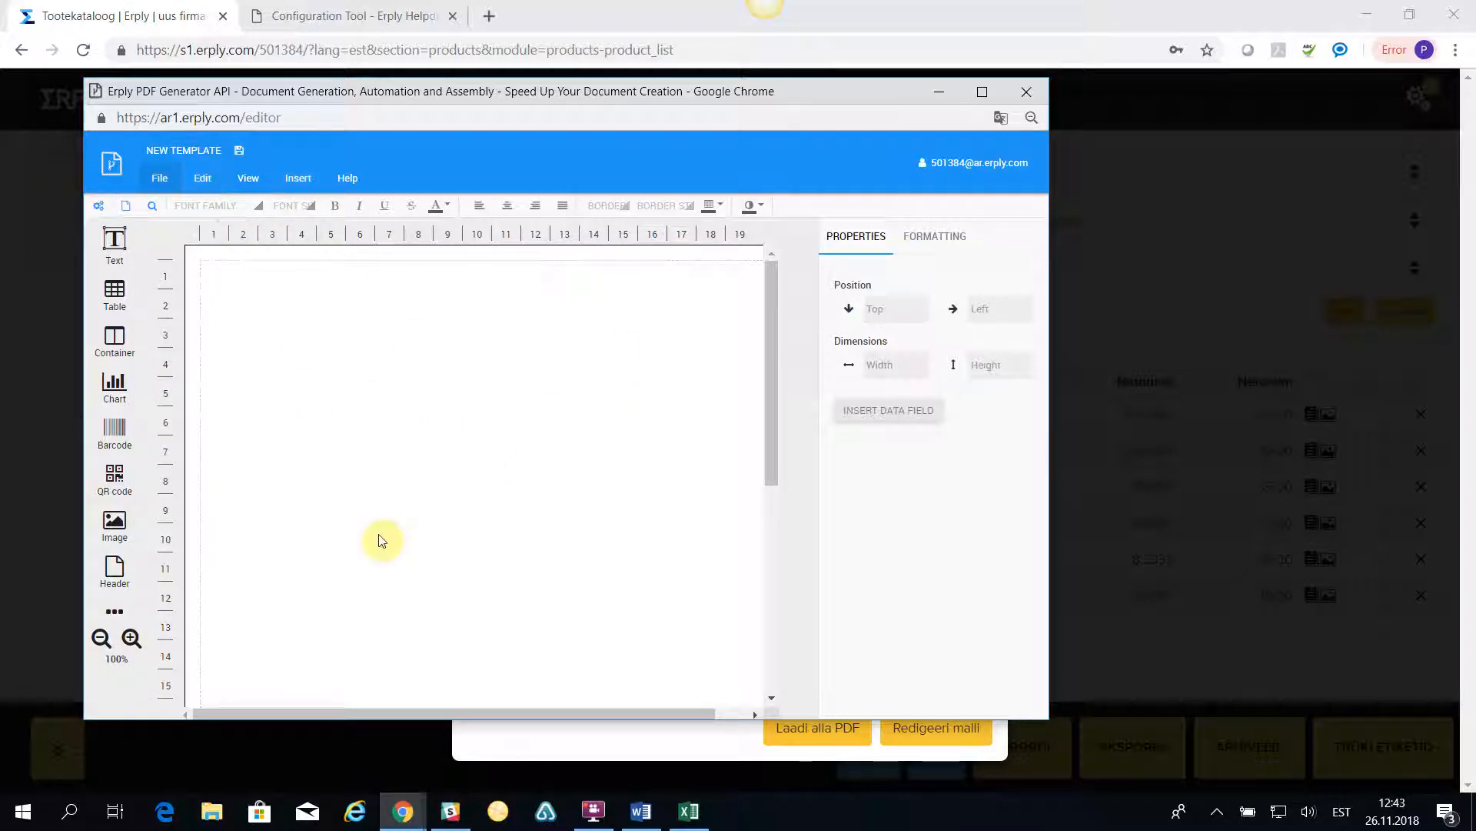
scroll(446, 639, "down", 5)
scroll(448, 629, "down", 3)
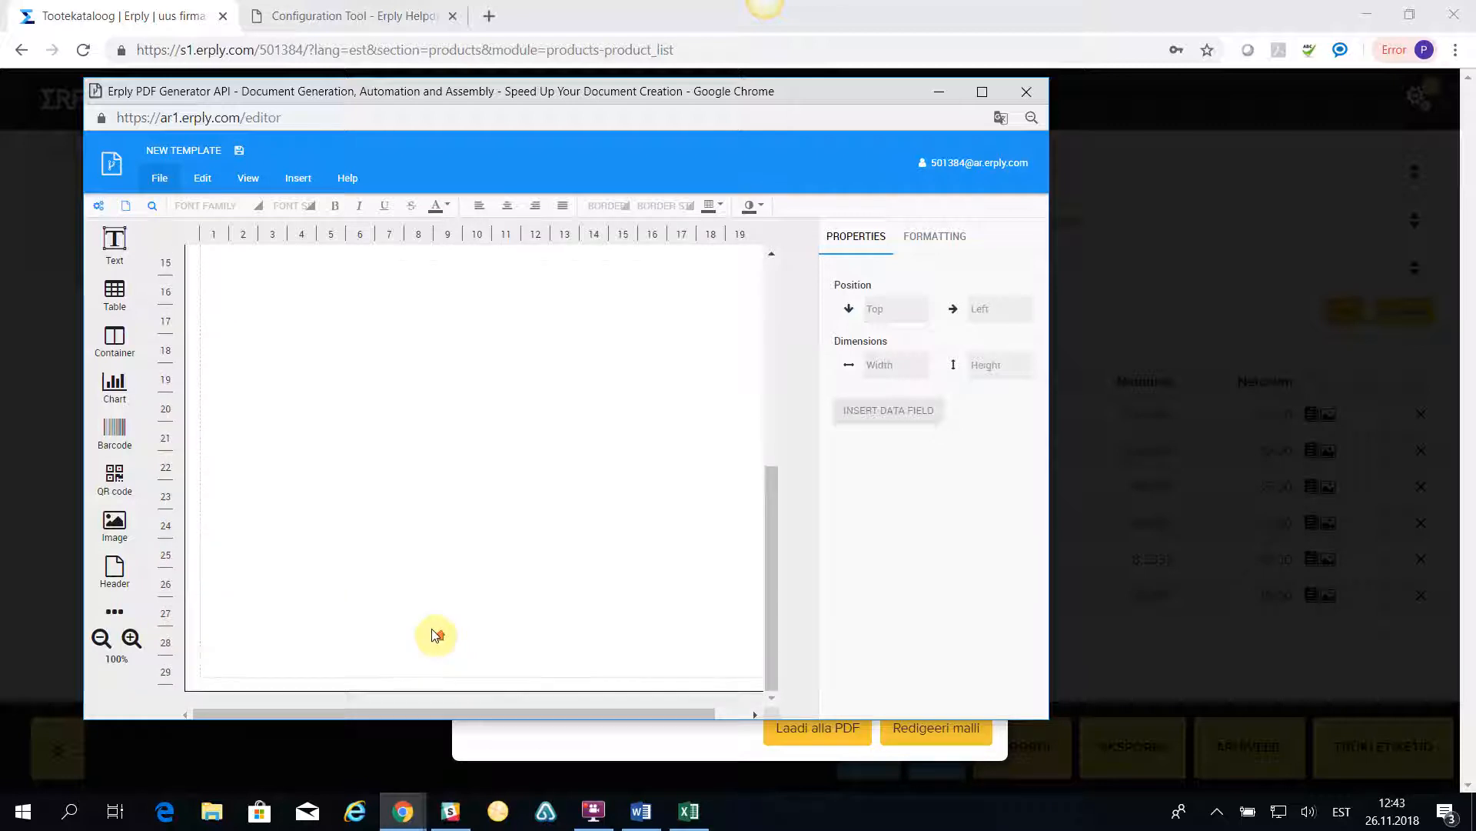
scroll(439, 633, "up", 10)
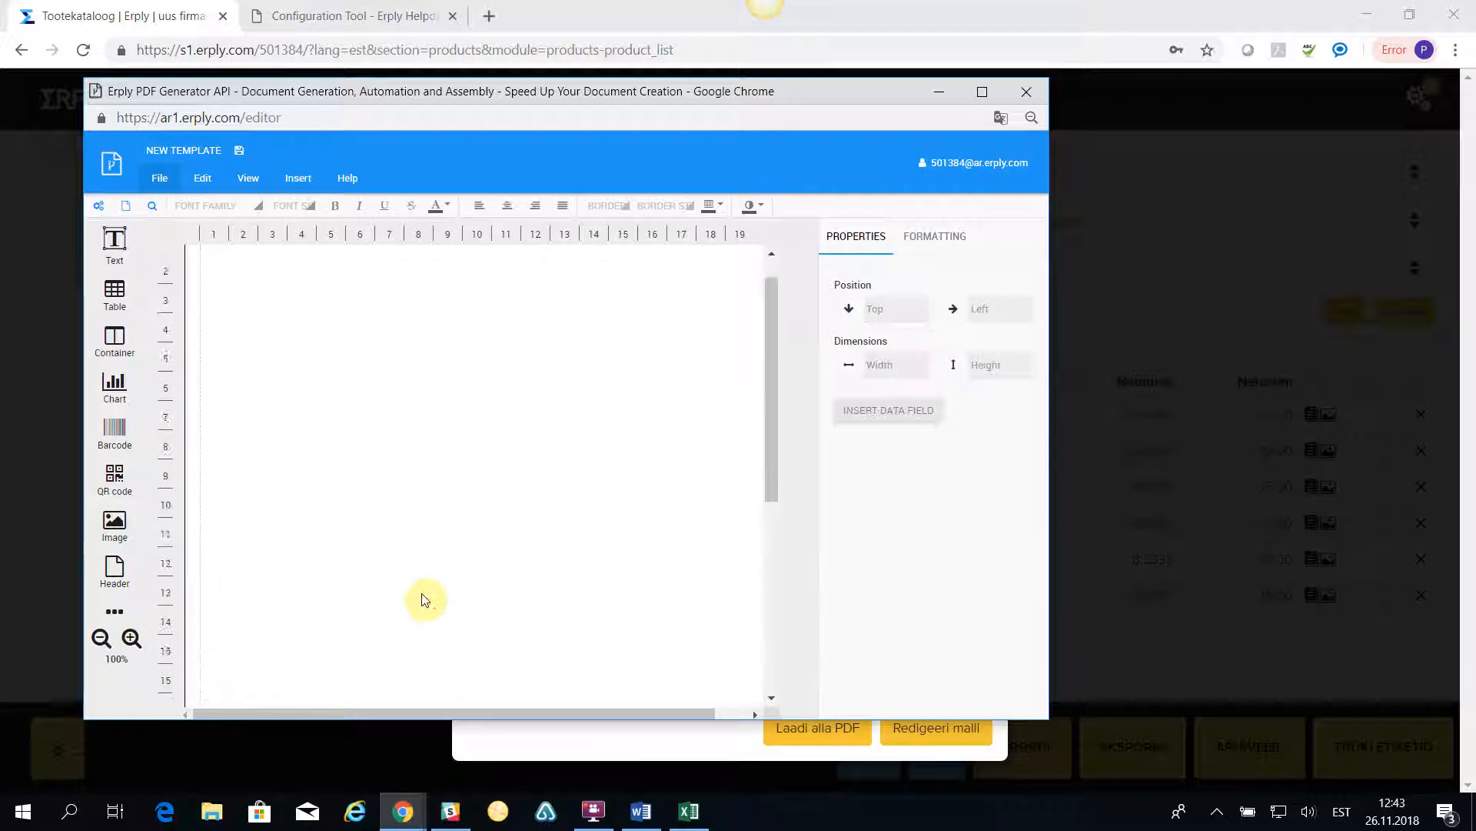
Close the template editor and the label printing dialog to return to the product catalogue.
left_click(1027, 92)
left_click(660, 223)
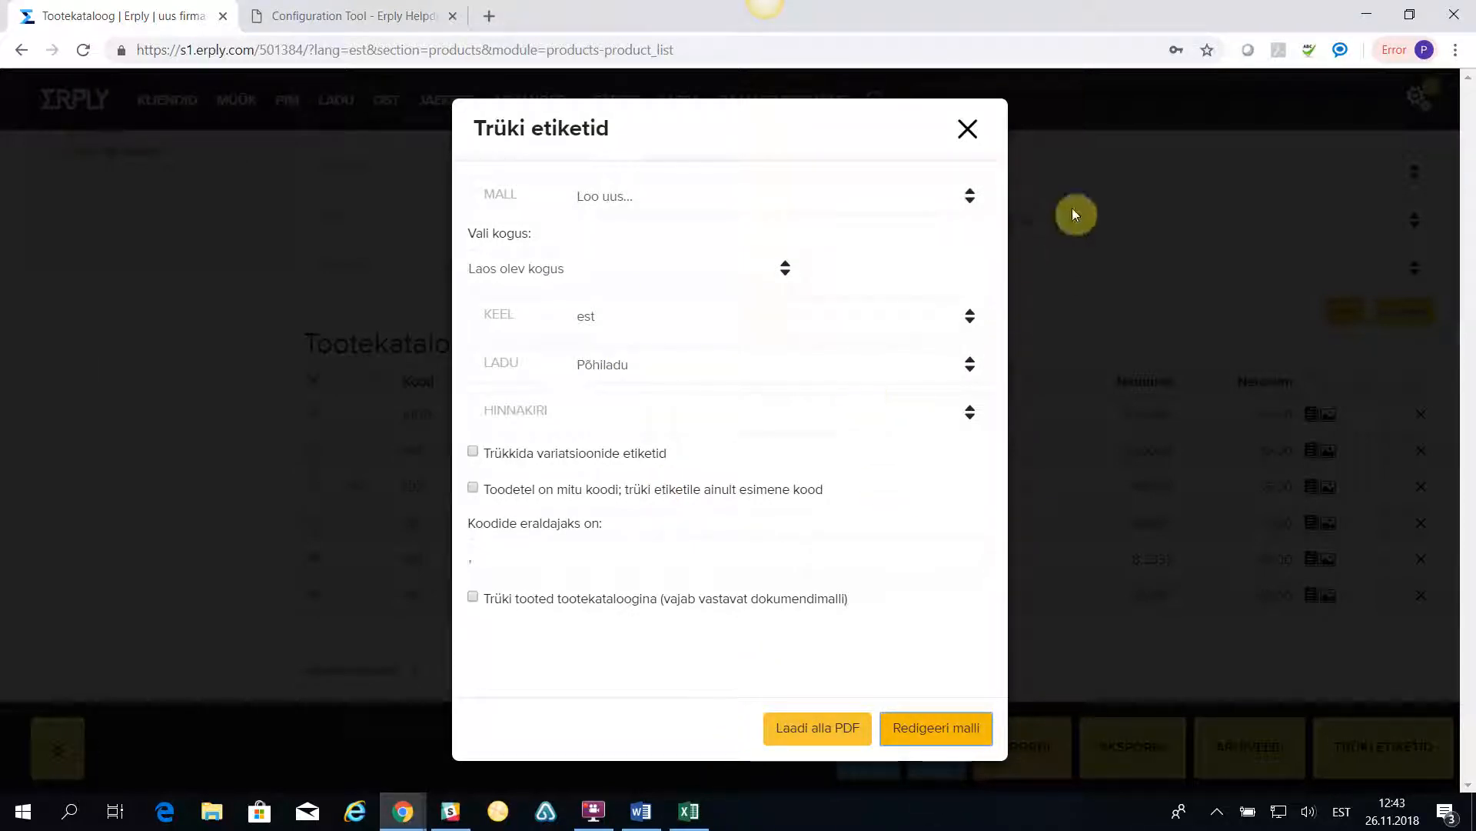
left_click(968, 129)
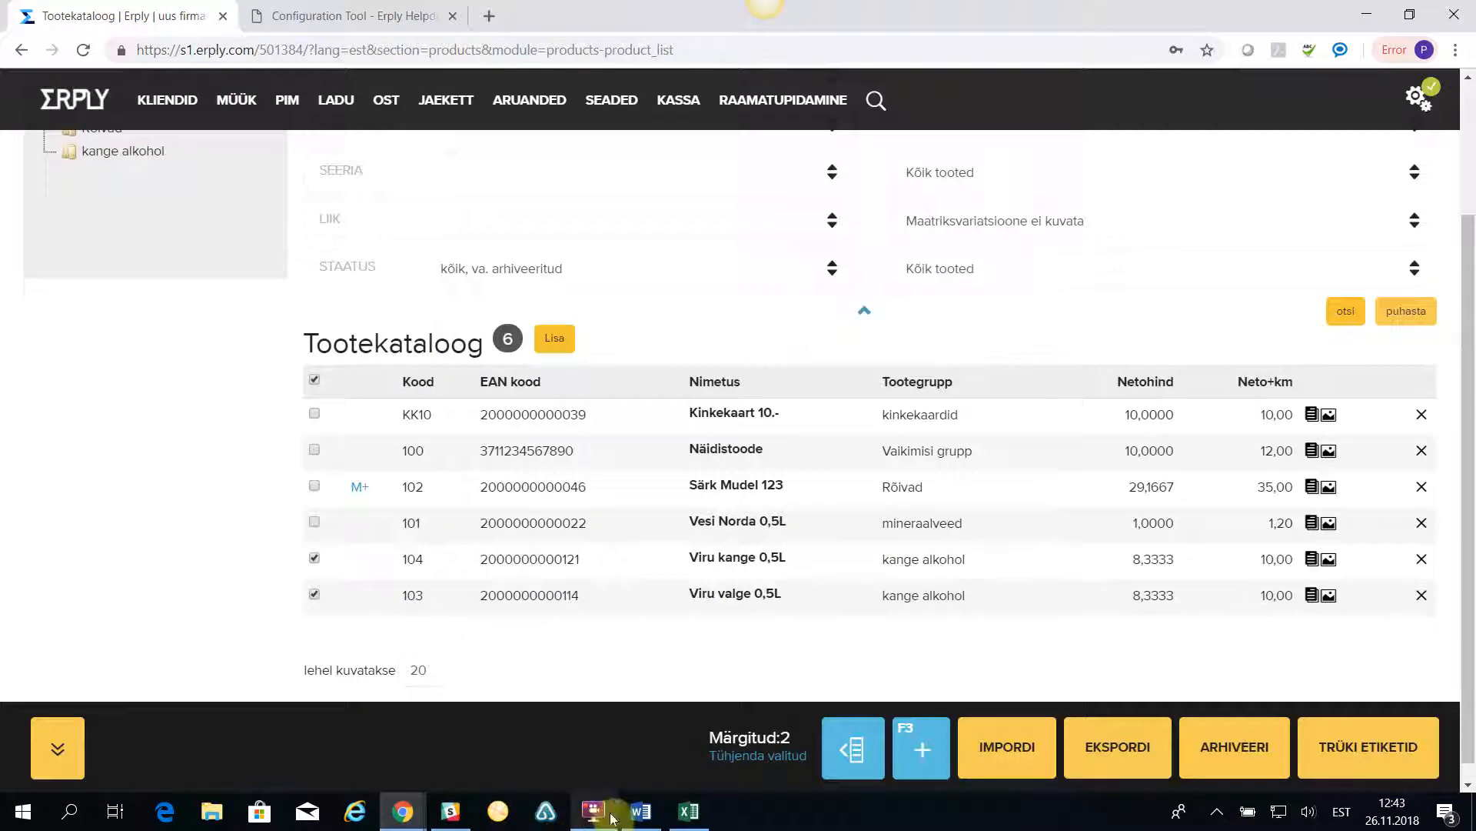